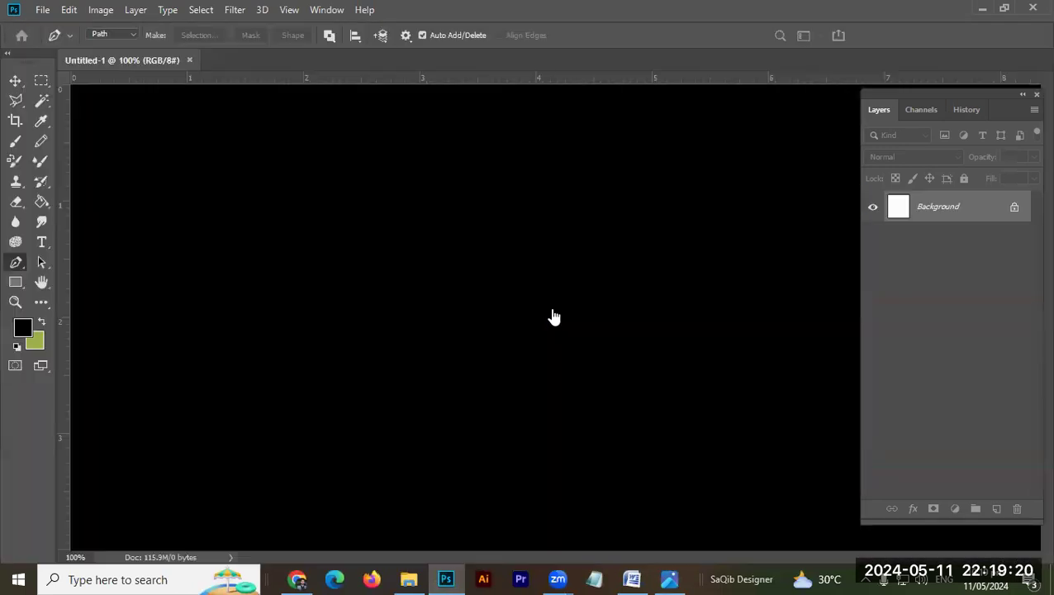
Close the current document and create a new 5 x 5 inch RGB document at 200 pixels/inch.
key(ctrl+w)
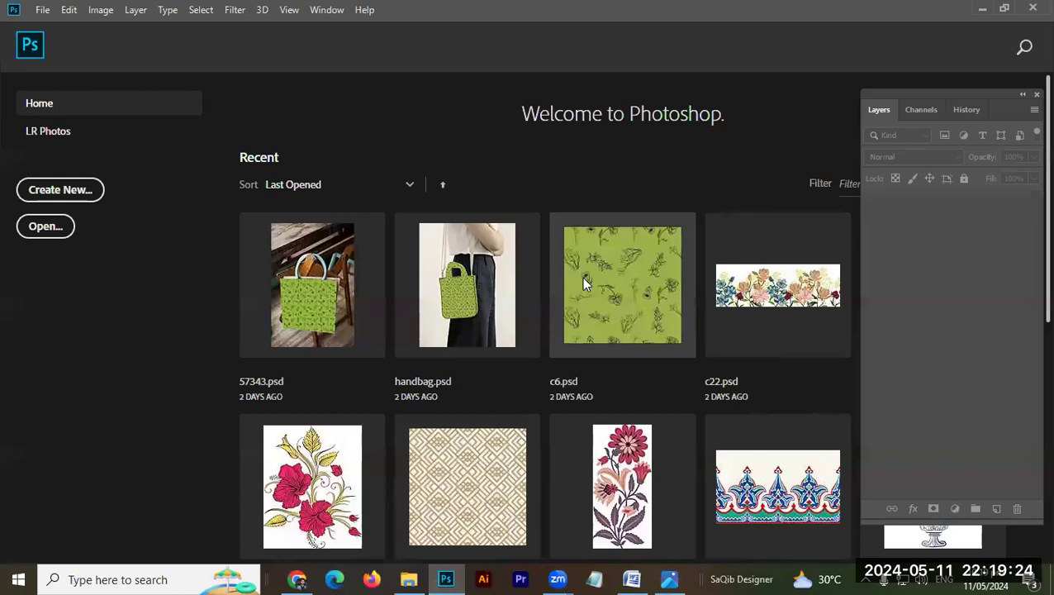
key(ctrl+n)
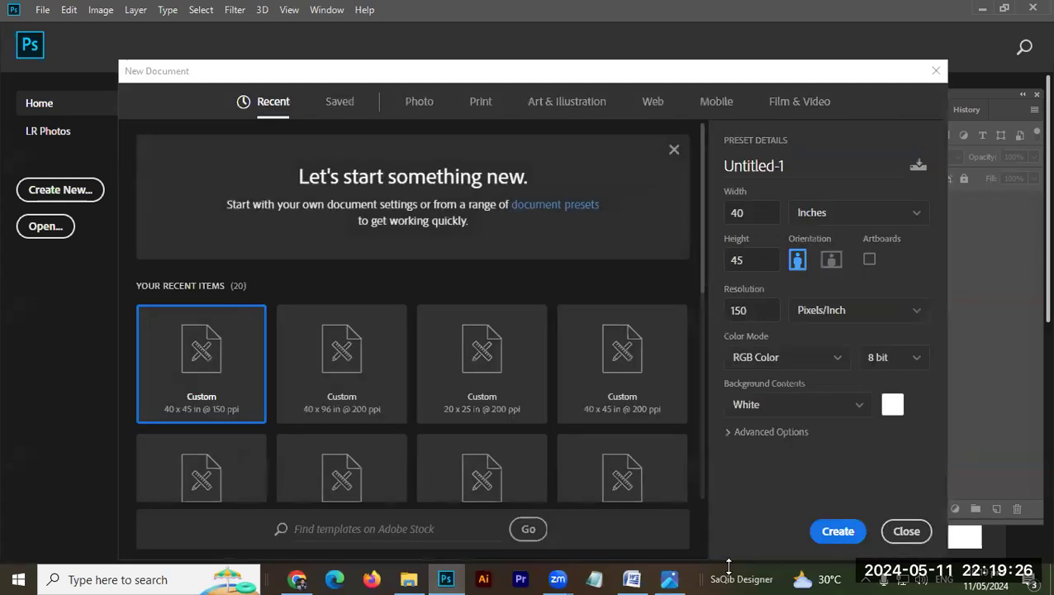
click(769, 214)
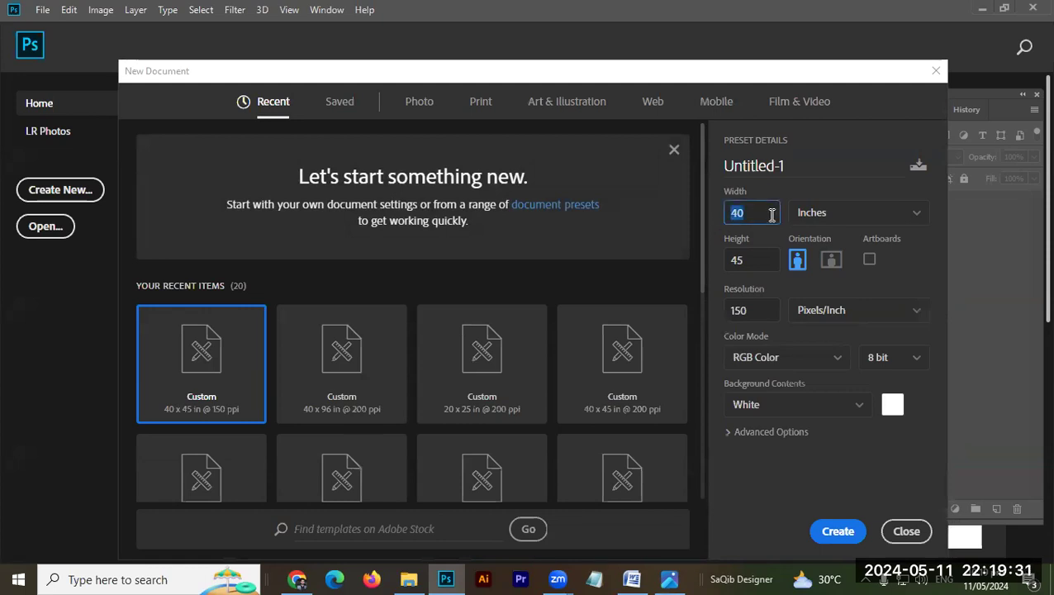
text(5)
click(749, 258)
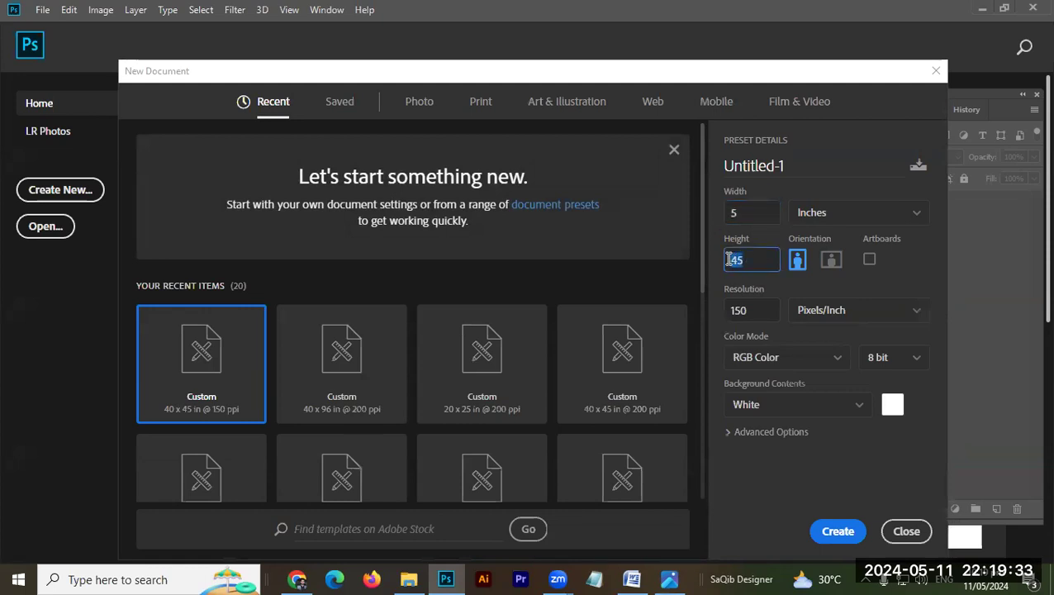
click(750, 311)
text(200)
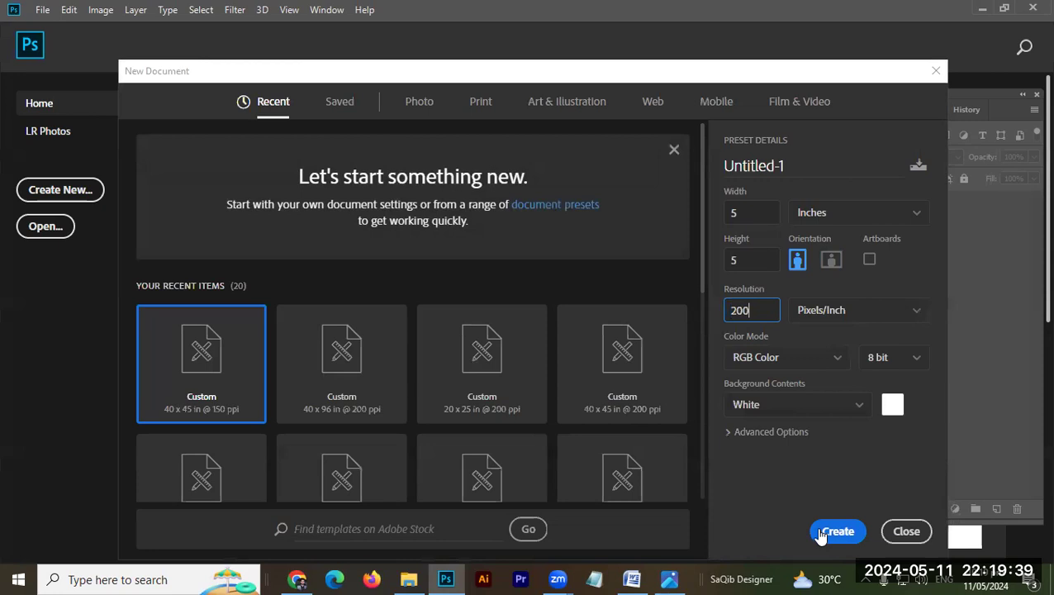
click(837, 532)
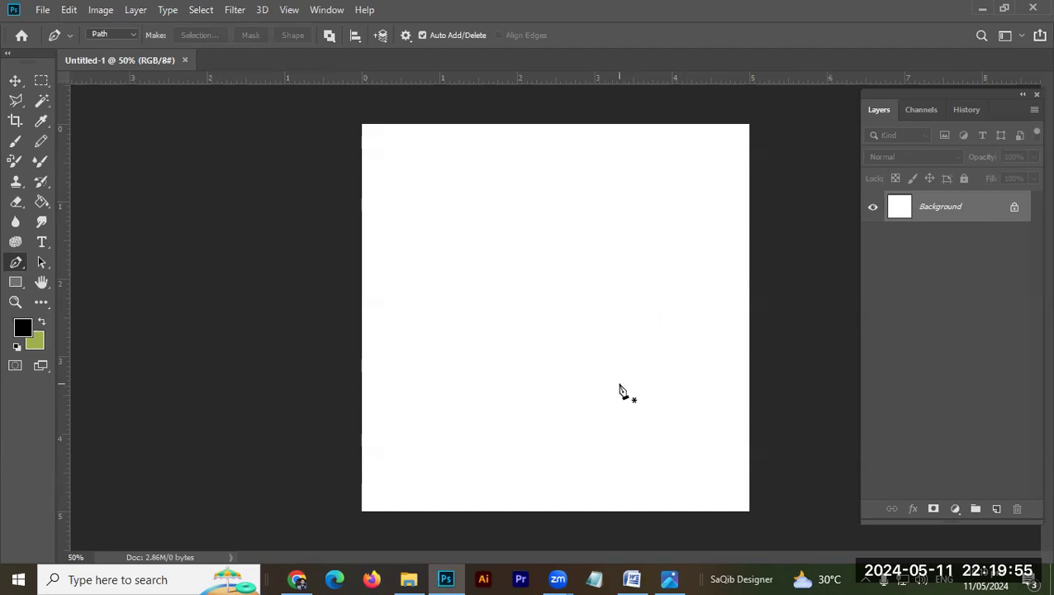
Open the image 000 from the Mughal arts Rug folder, inside 00 High Resoulation searching data, in Photoshop.
click(410, 579)
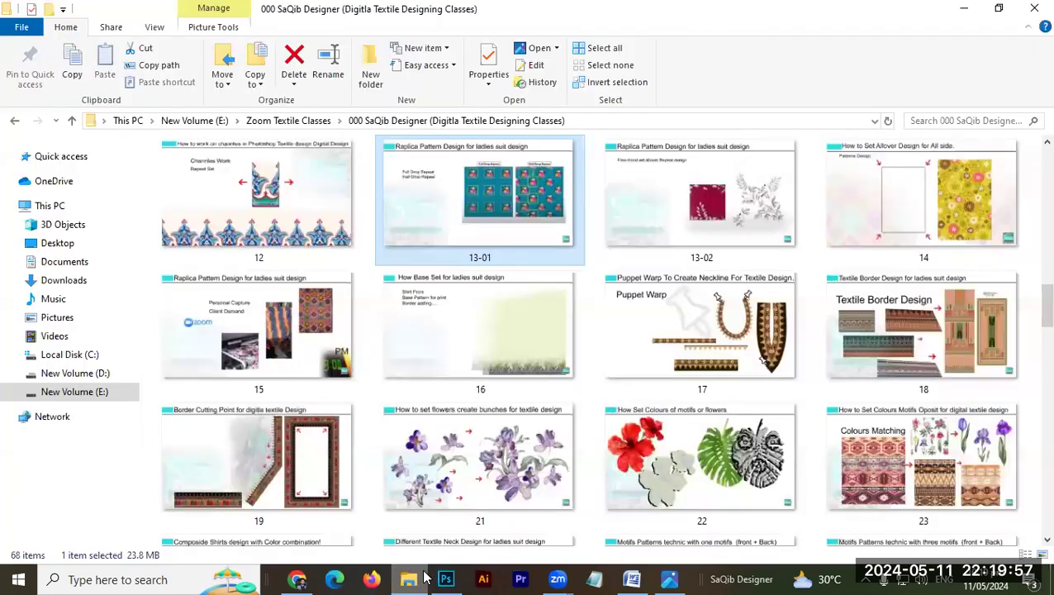
click(319, 124)
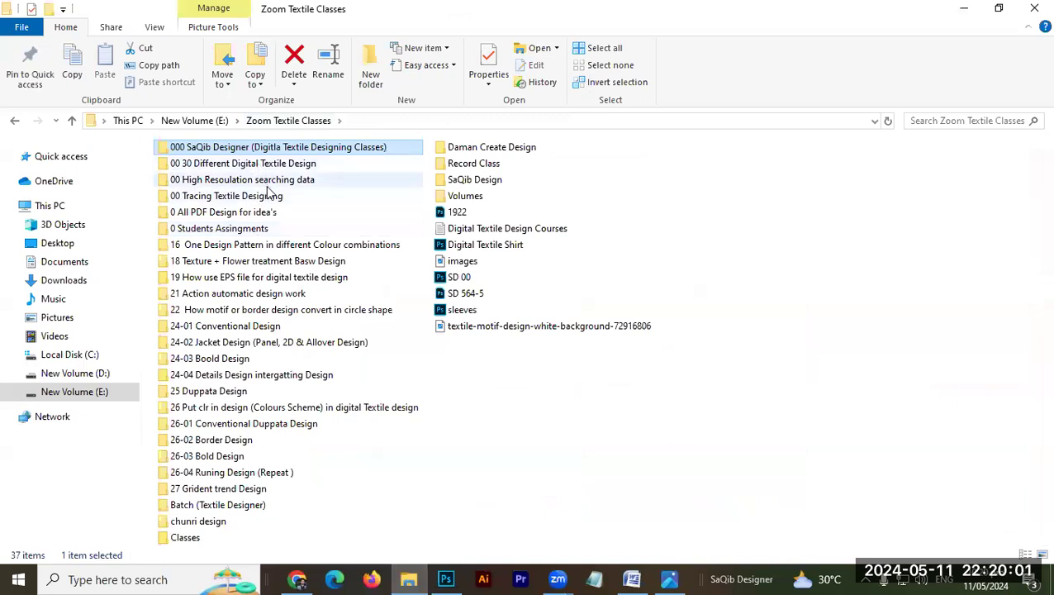
double_click(266, 183)
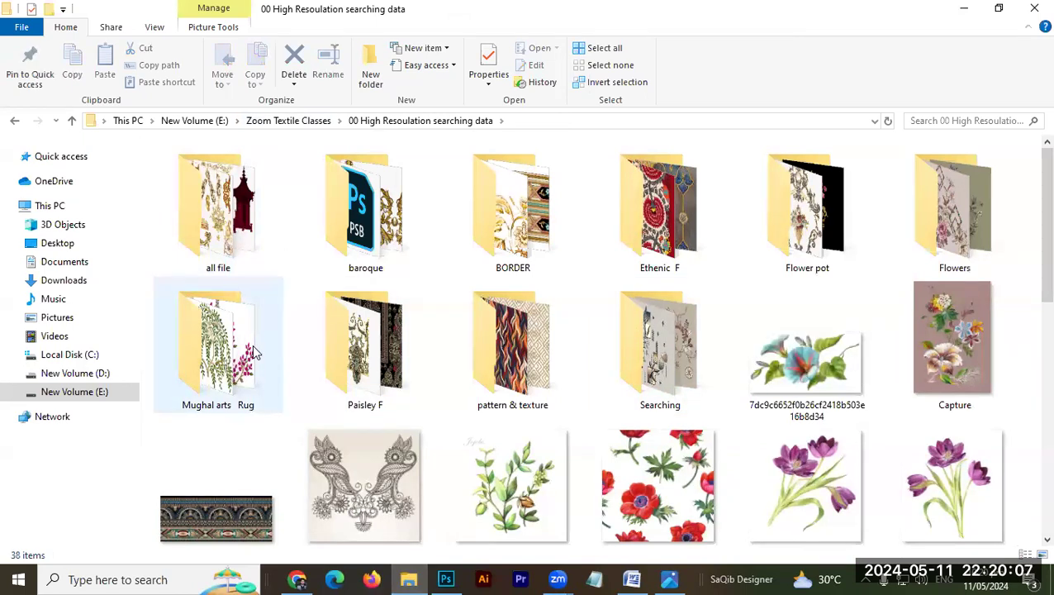
double_click(931, 224)
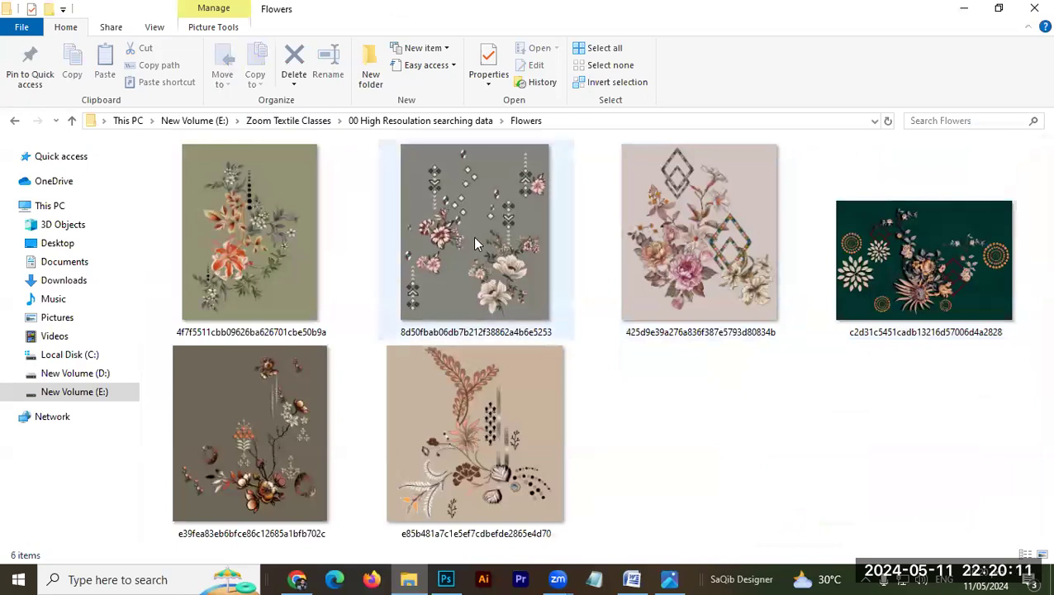
key(alt+Left)
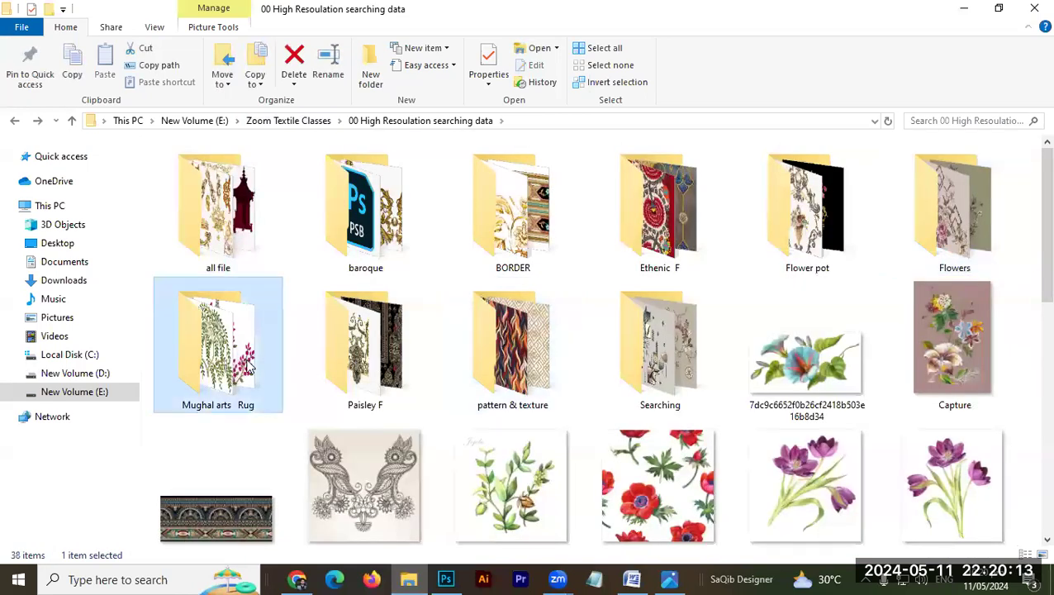
double_click(198, 365)
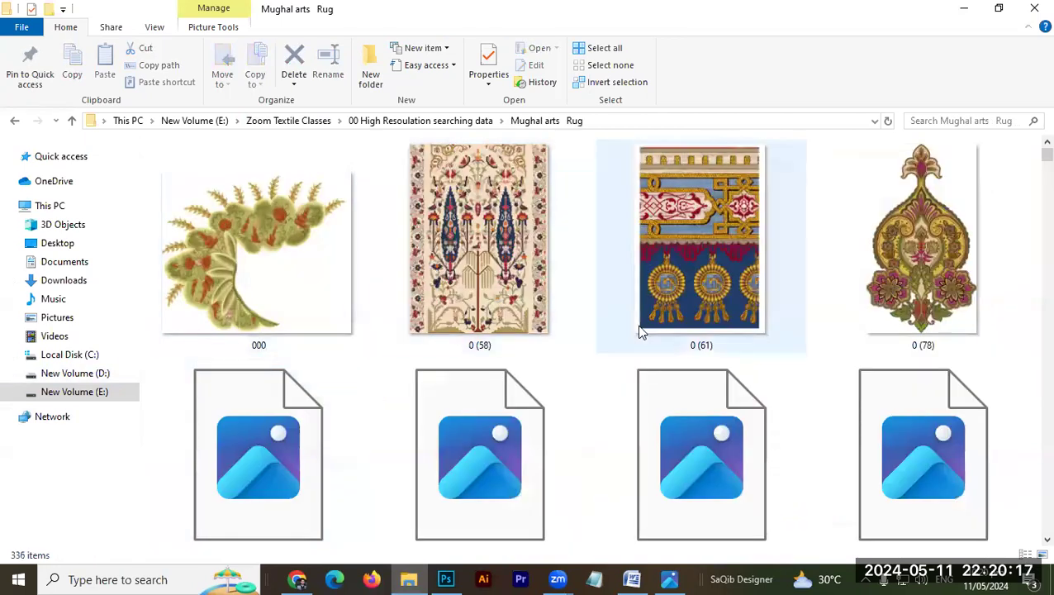
click(276, 287)
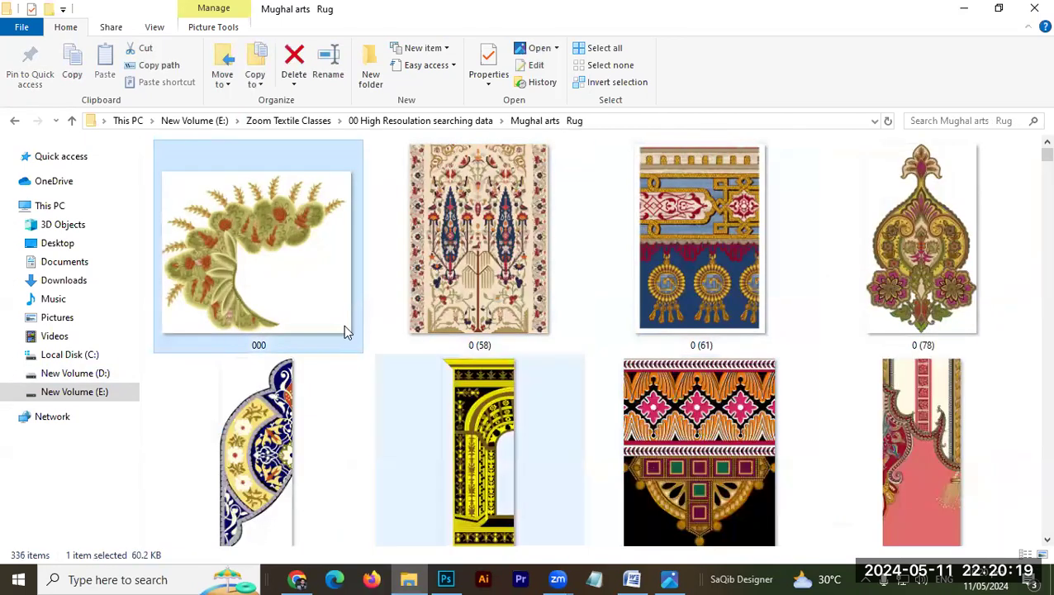
drag(344, 329, 835, 298)
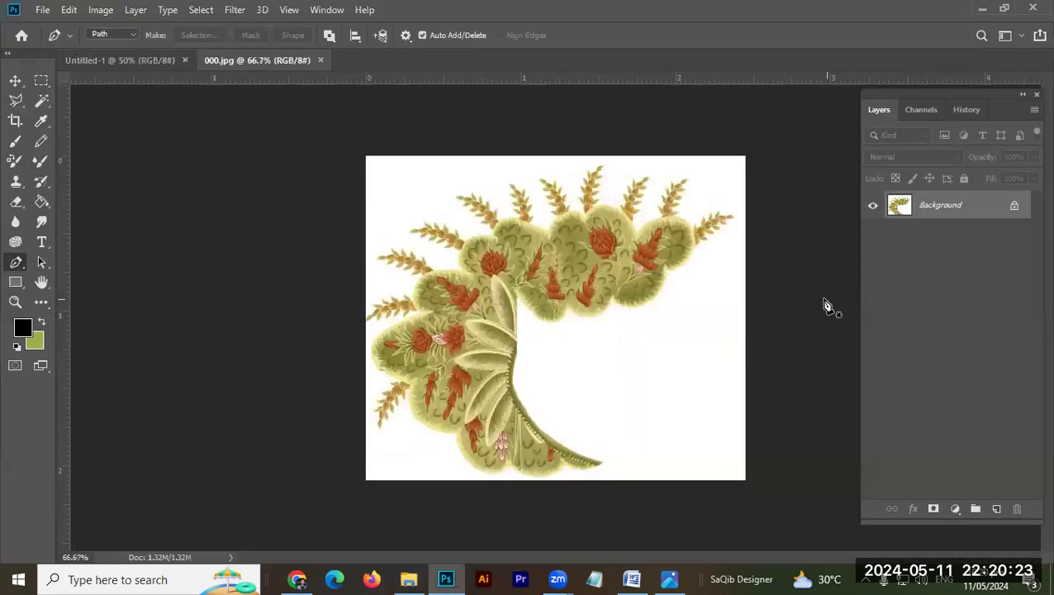
Add a vertical and a horizontal guide through the centre of the blank Untitled-1 canvas.
click(132, 56)
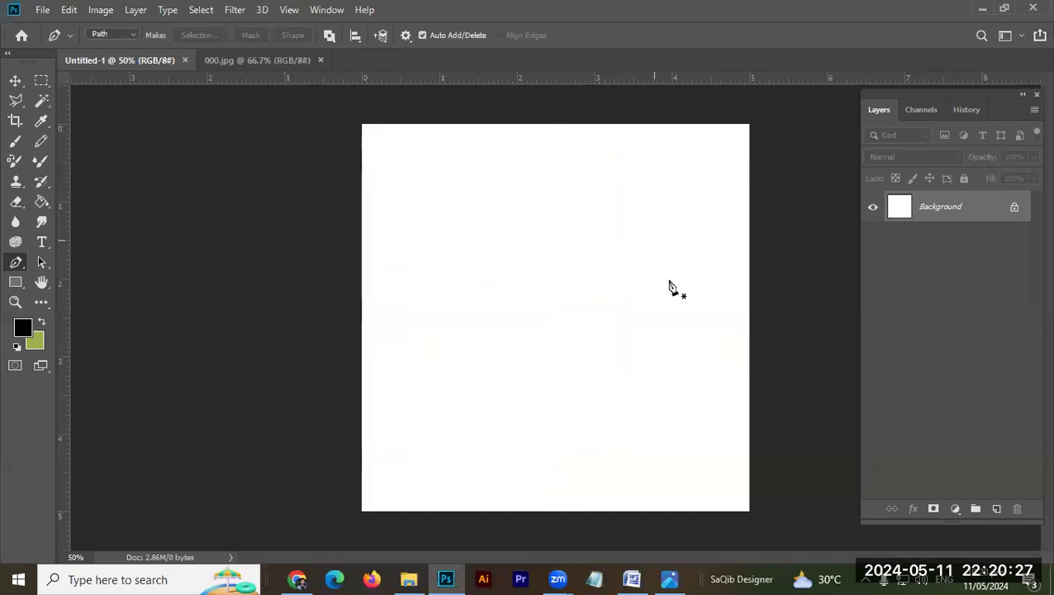
click(15, 80)
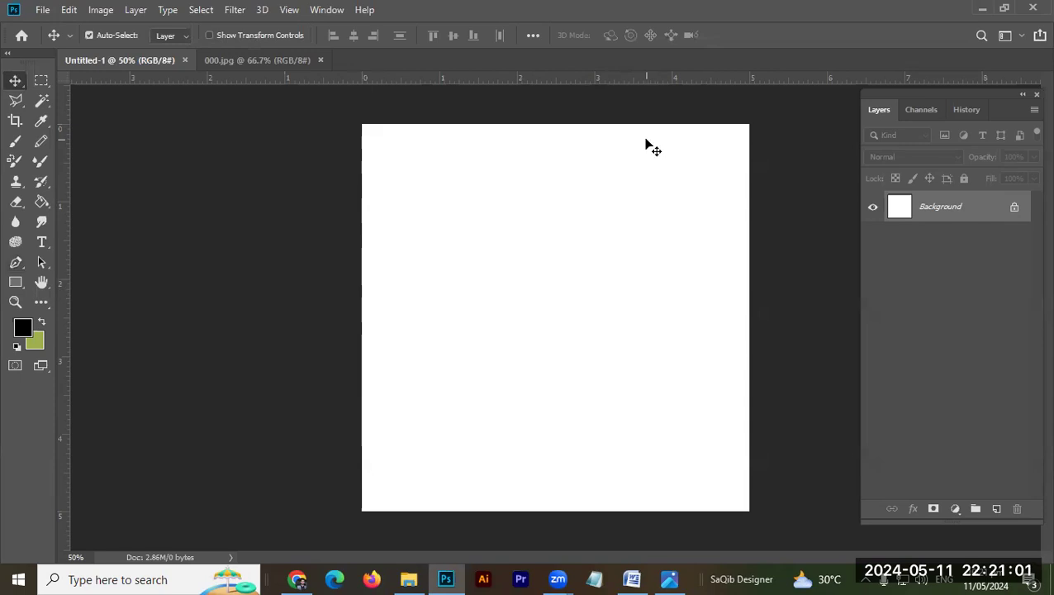
drag(64, 259, 555, 327)
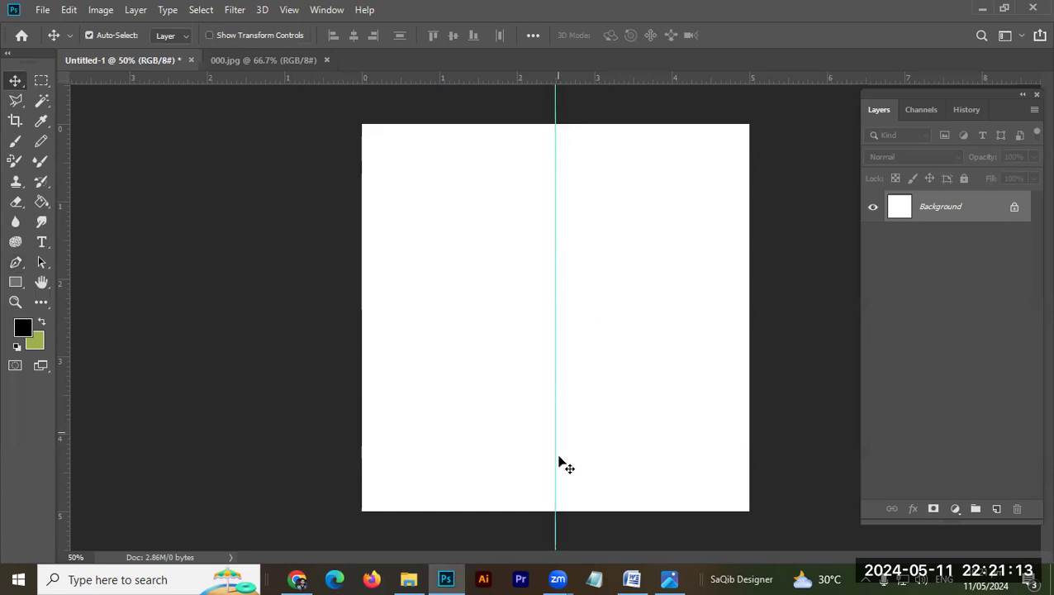
drag(680, 81, 669, 326)
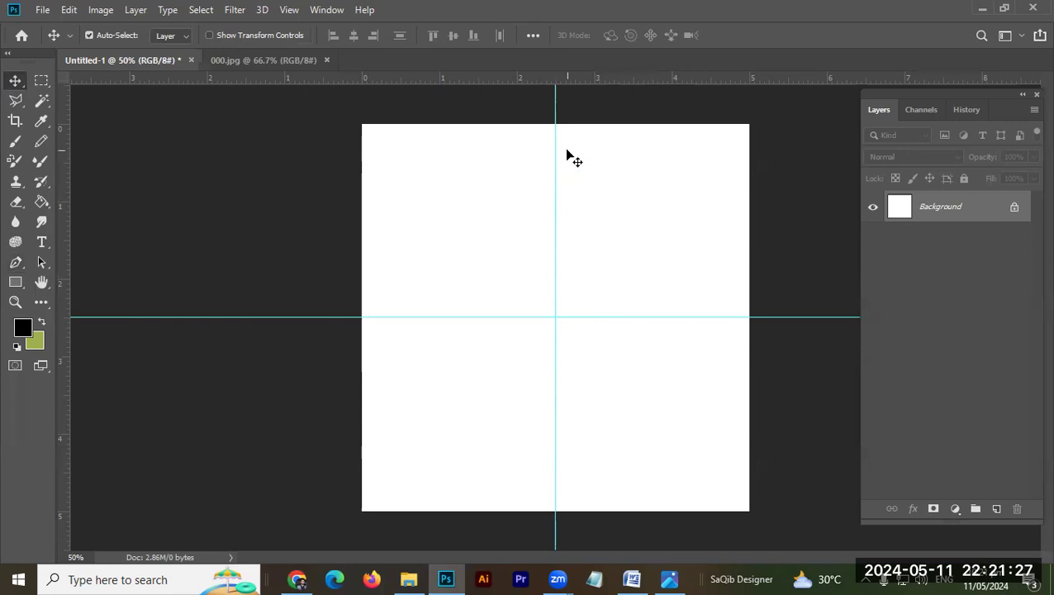
Unlock the Background layer and check its centre and edges against the guides with Free Transform.
click(1017, 207)
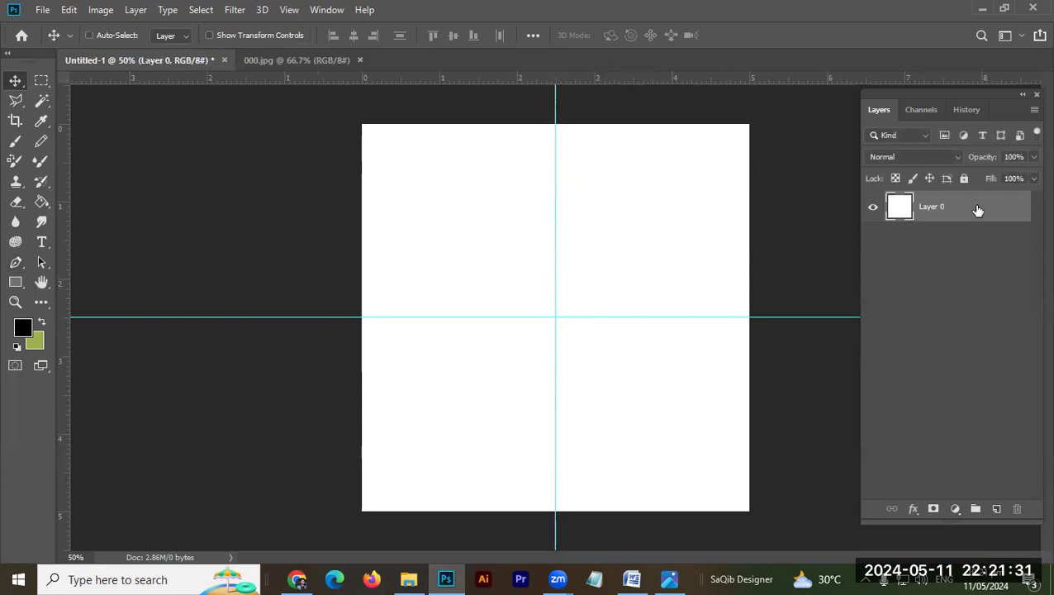
key(ctrl+t)
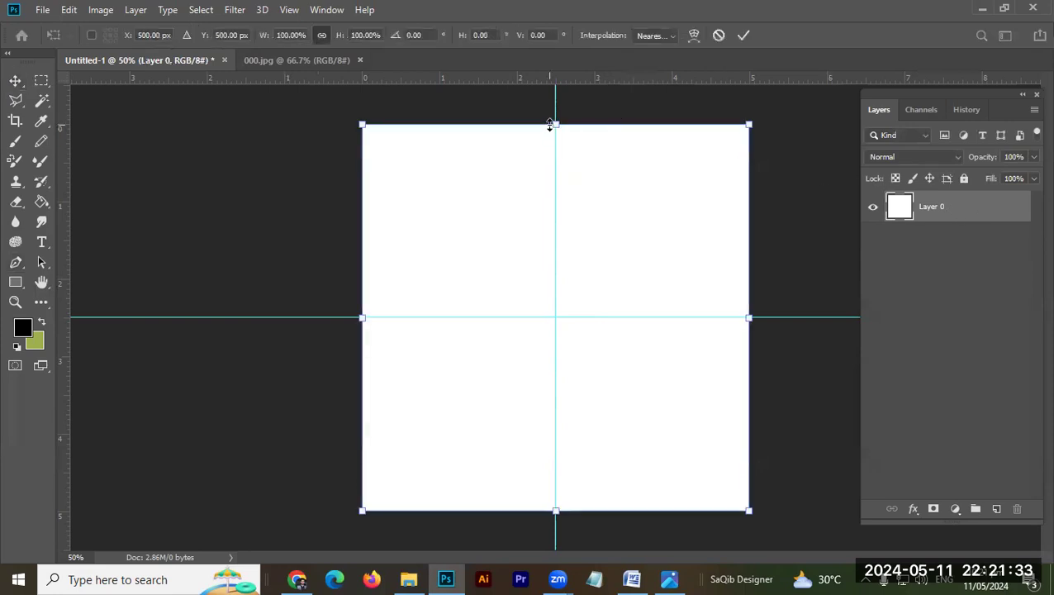
drag(553, 131, 591, 230)
drag(581, 190, 410, 283)
drag(321, 326, 254, 379)
key(Return)
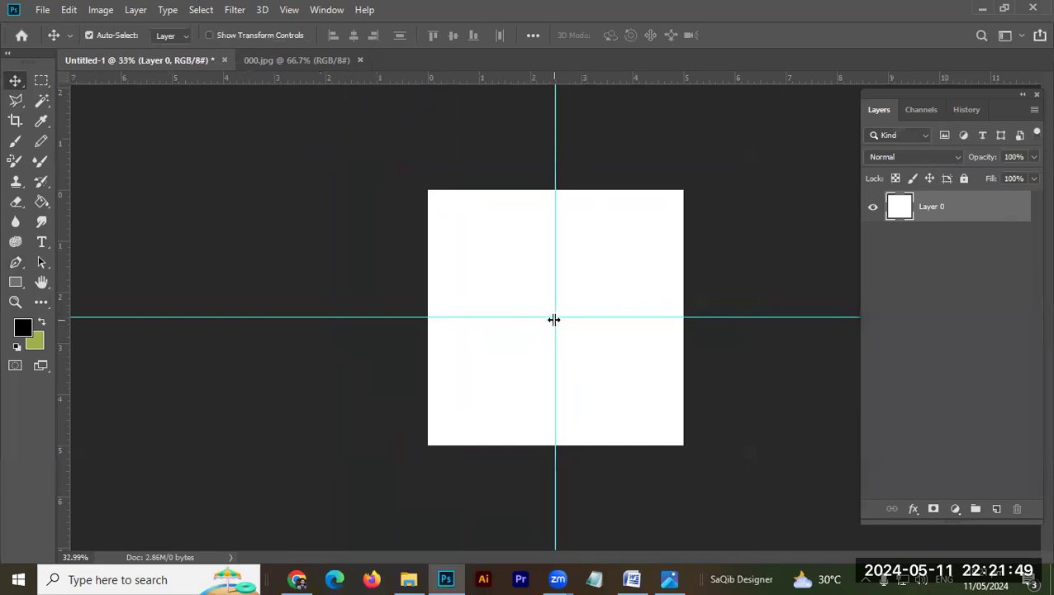
Add a new layer and draw a black-filled square about 0.6 in wide in the canvas's upper right quarter.
click(997, 511)
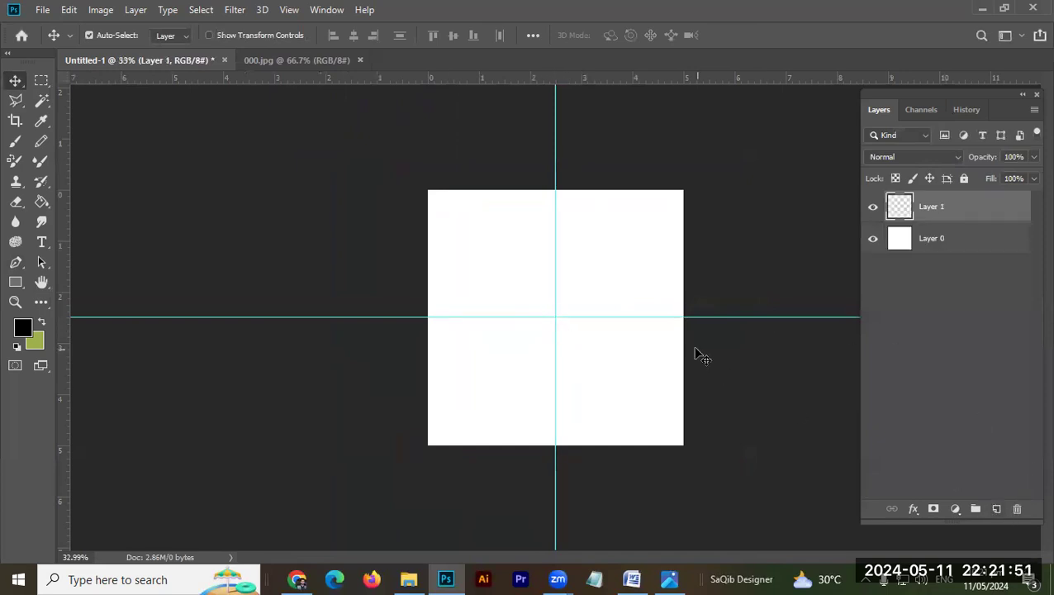
key(m)
drag(612, 263, 642, 293)
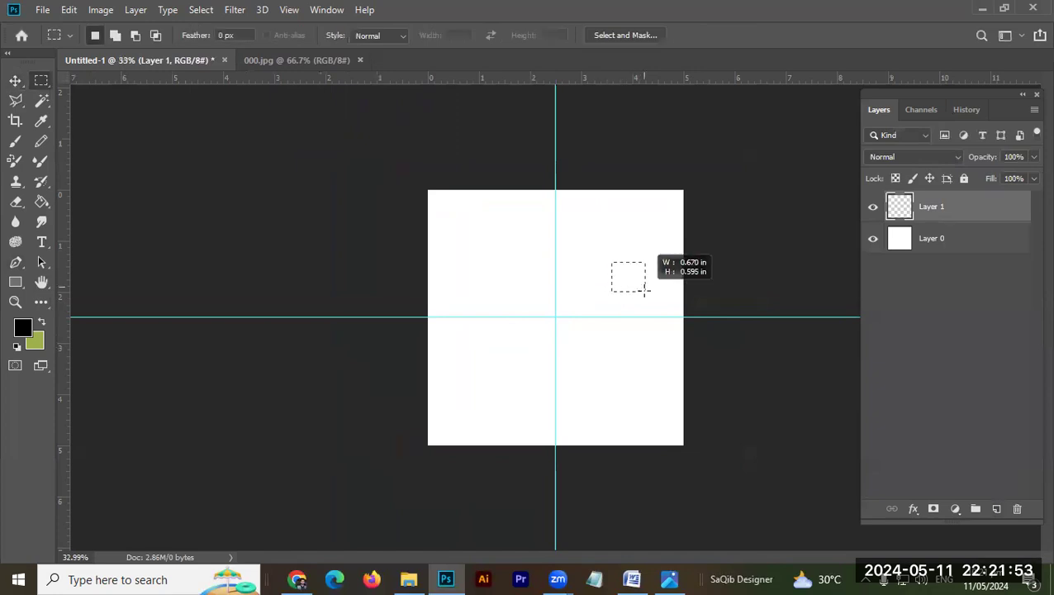
key(alt+BackSpace)
key(ctrl+d)
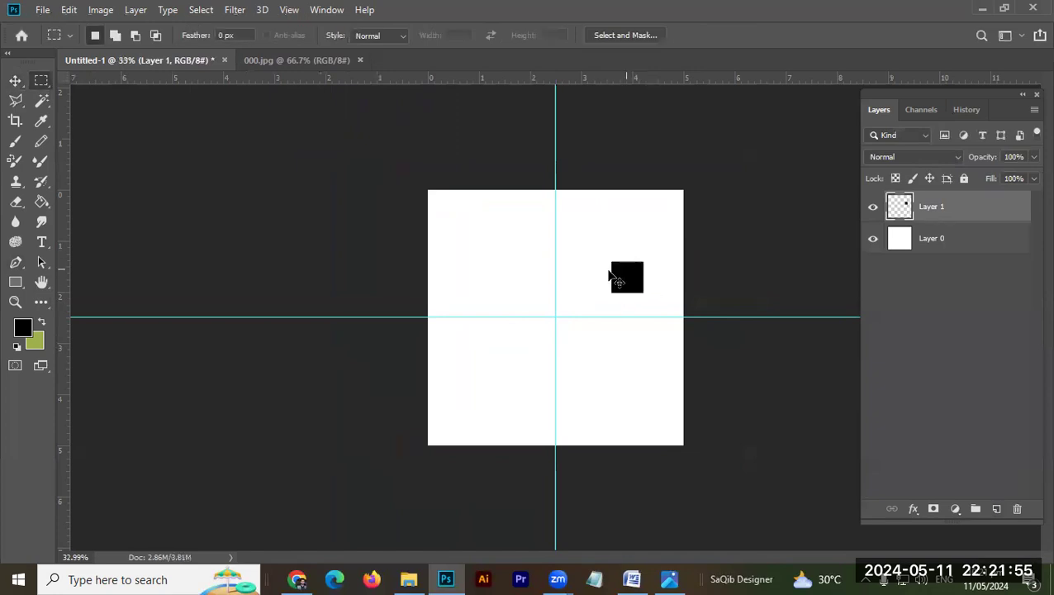
Move the black square near the canvas's right edge, above the horizontal guide.
drag(606, 307, 638, 308)
key(v)
drag(689, 256, 769, 204)
drag(769, 205, 757, 226)
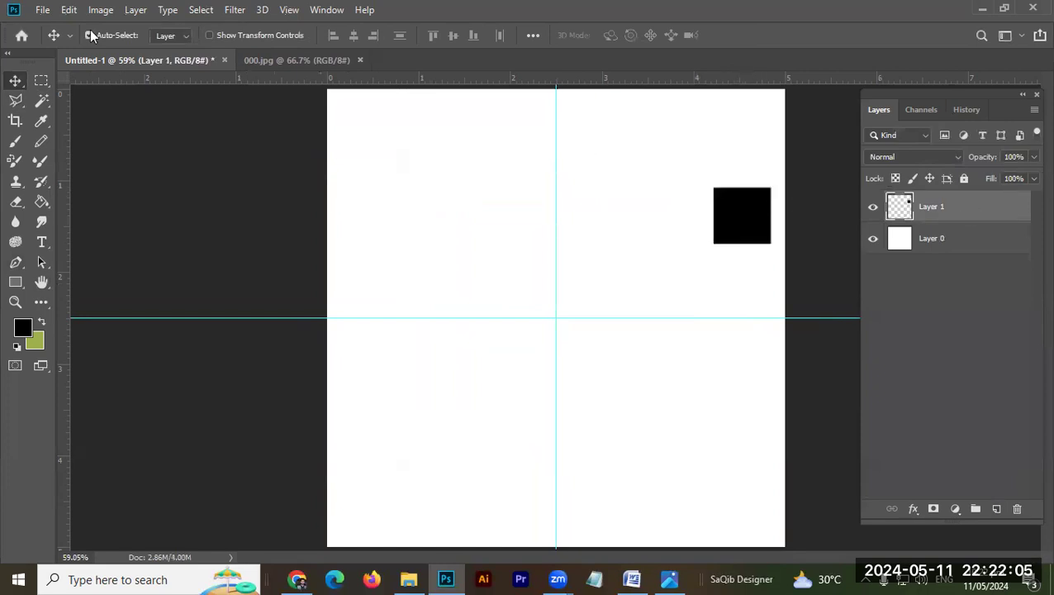
Align the black square on Layer 1 to the horizontal and vertical centre of the whole canvas.
click(163, 36)
click(164, 41)
click(987, 240)
click(975, 212)
key(ctrl+a)
click(353, 35)
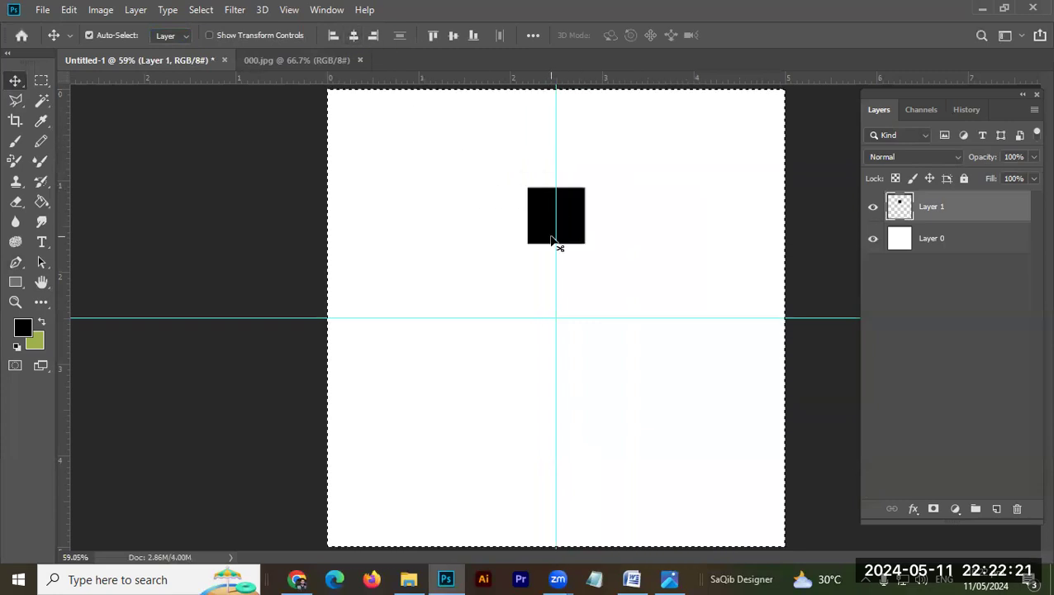
click(453, 34)
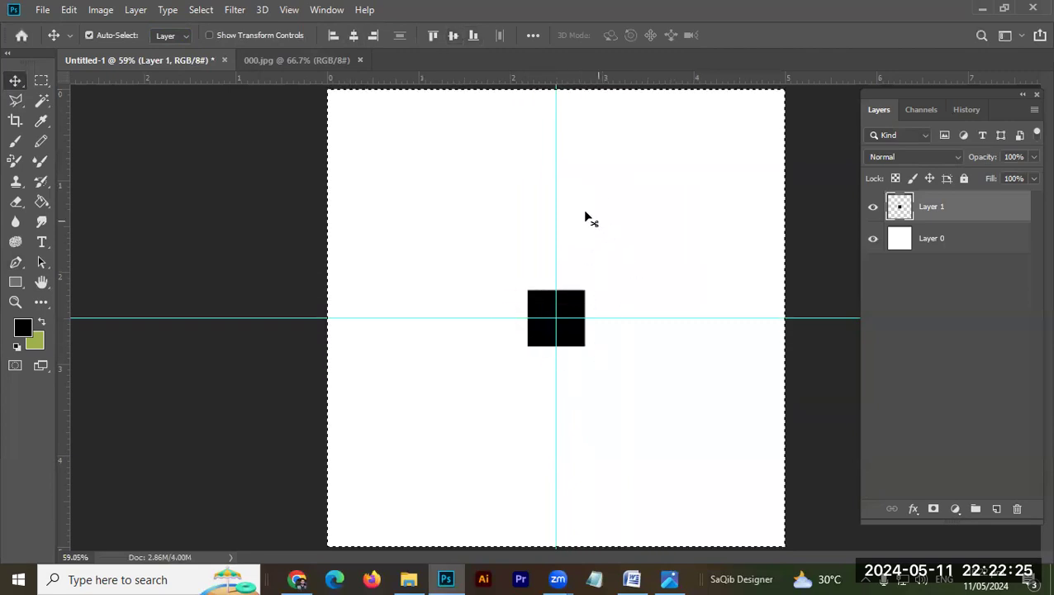
Align the black square to the left edge of the canvas.
drag(579, 211, 548, 214)
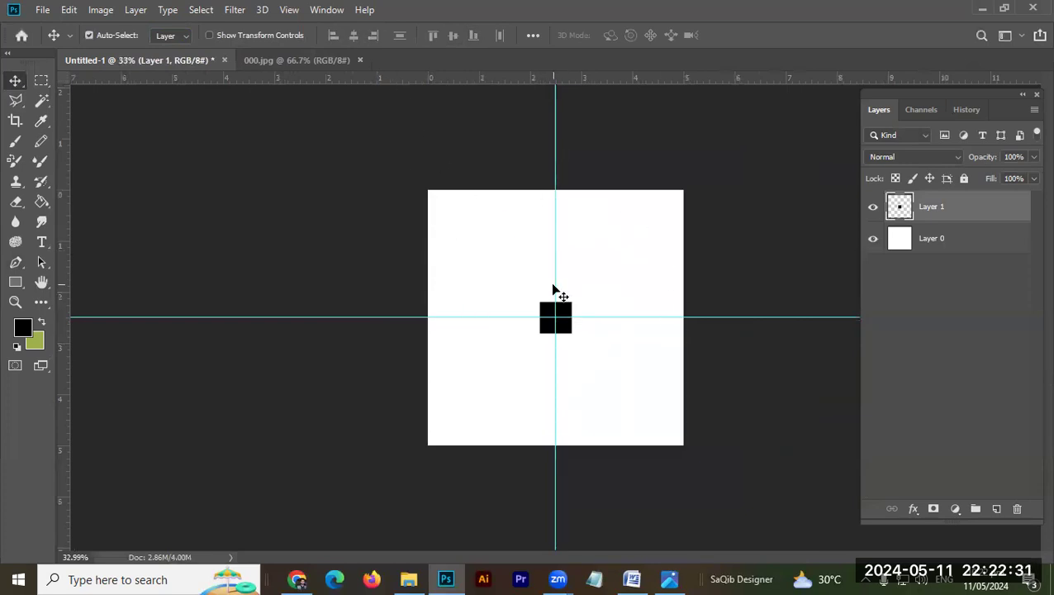
key(ctrl+a)
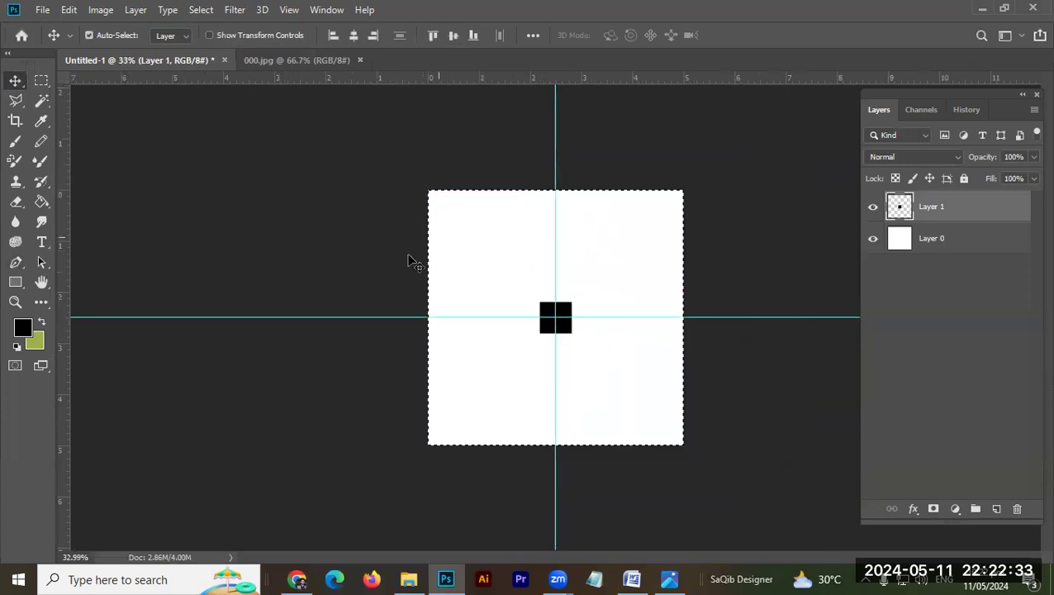
click(330, 38)
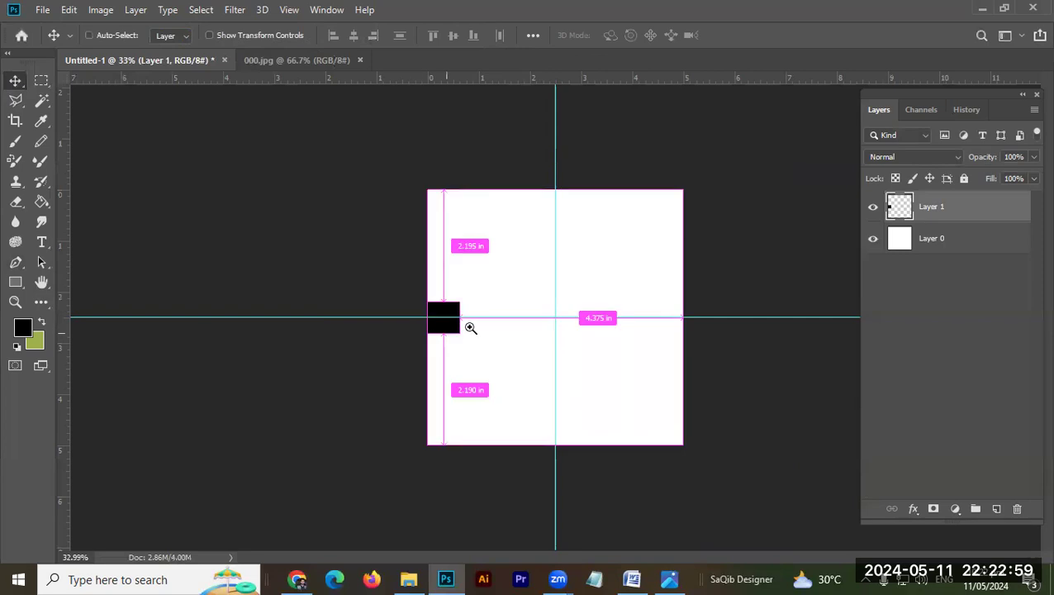
Duplicate the black square four times and scatter the five squares at uneven heights and spacing above the horizontal guide.
key(ctrl+plus)
key(ctrl+plus)
drag(536, 347, 497, 389)
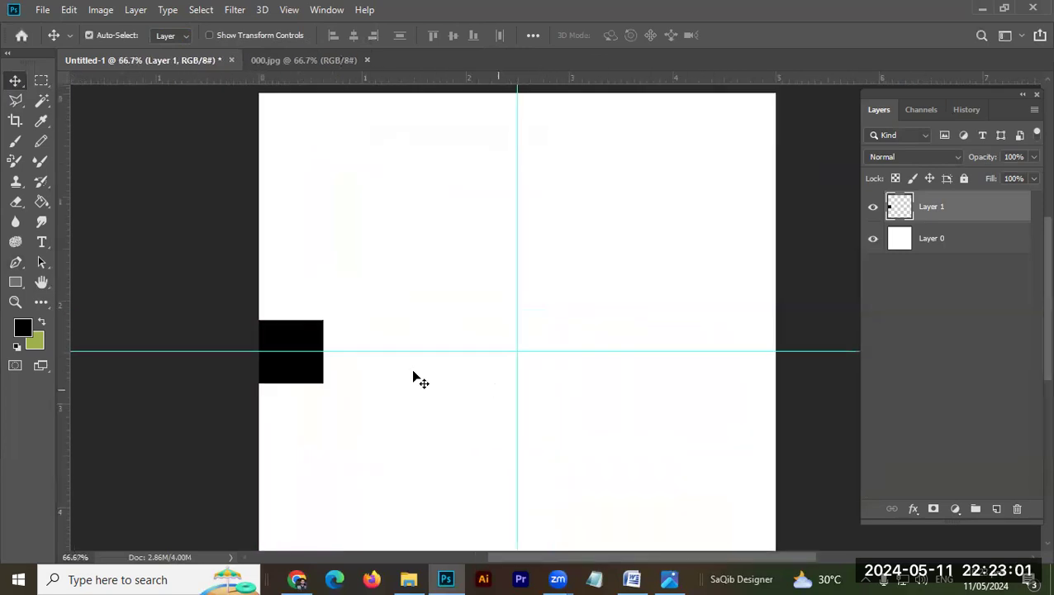
drag(312, 340, 741, 310)
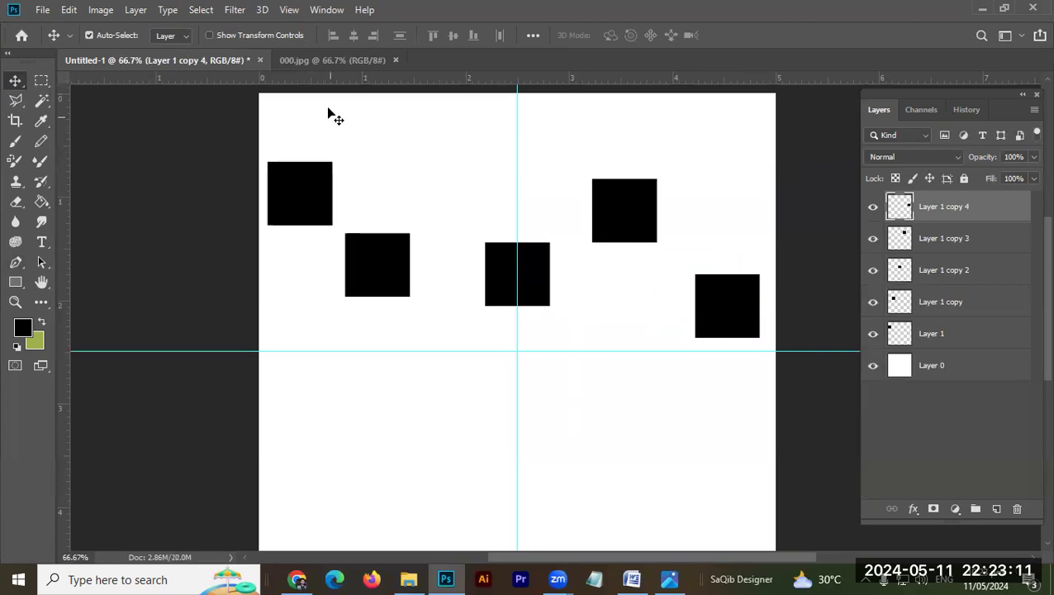
drag(500, 284, 442, 266)
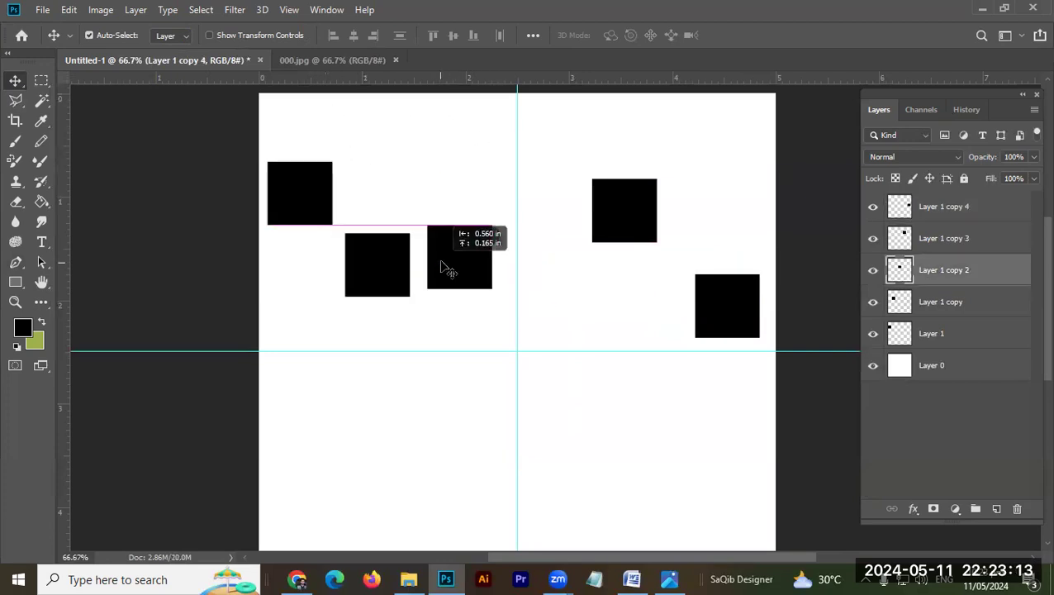
drag(634, 238, 661, 250)
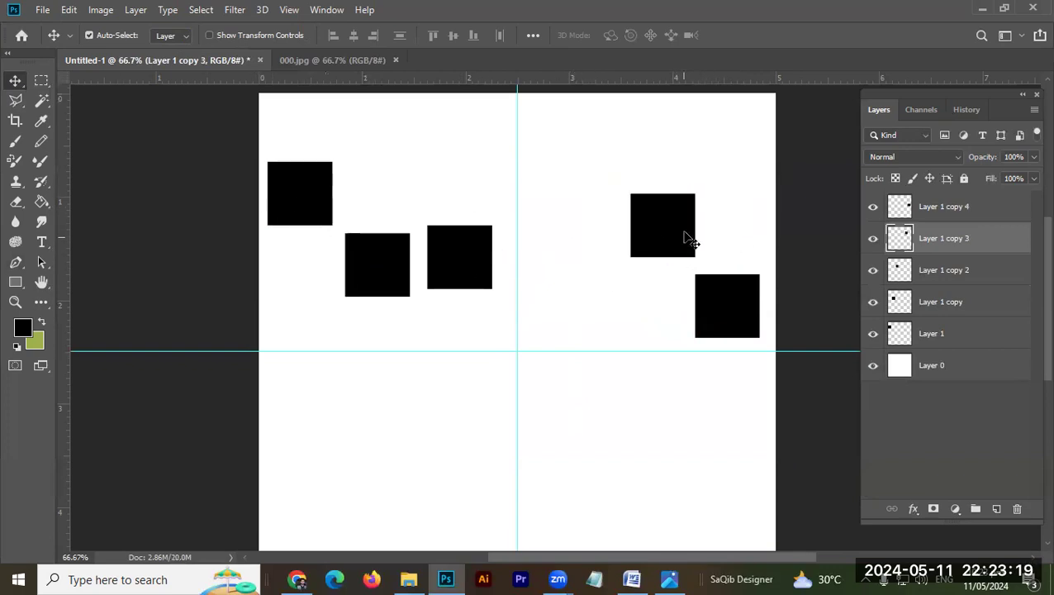
Distribute the five black squares evenly by their right edges and align all layers on their vertical centres.
drag(774, 126, 280, 329)
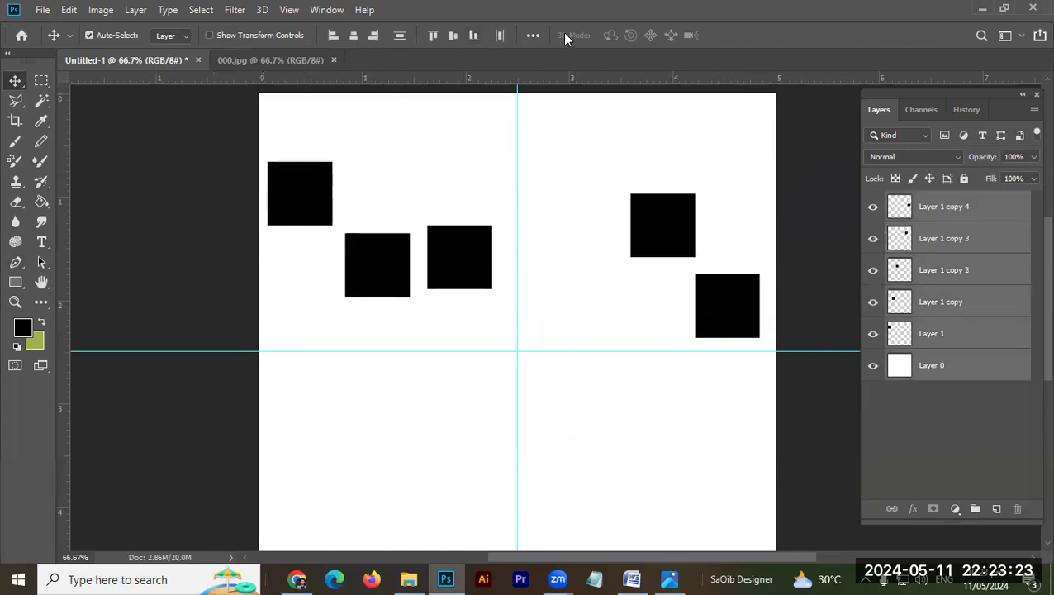
click(533, 36)
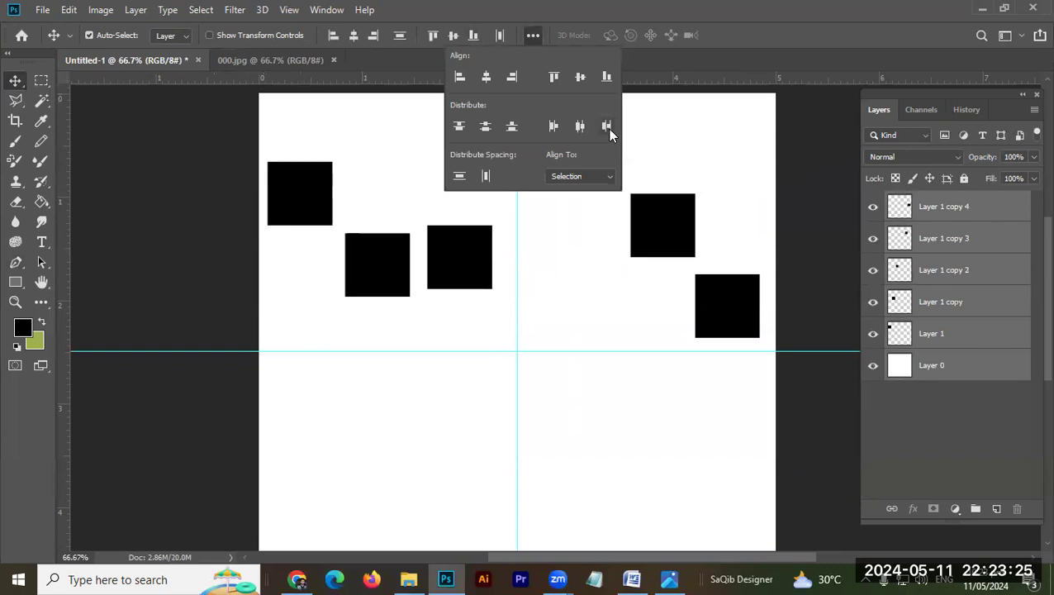
click(608, 128)
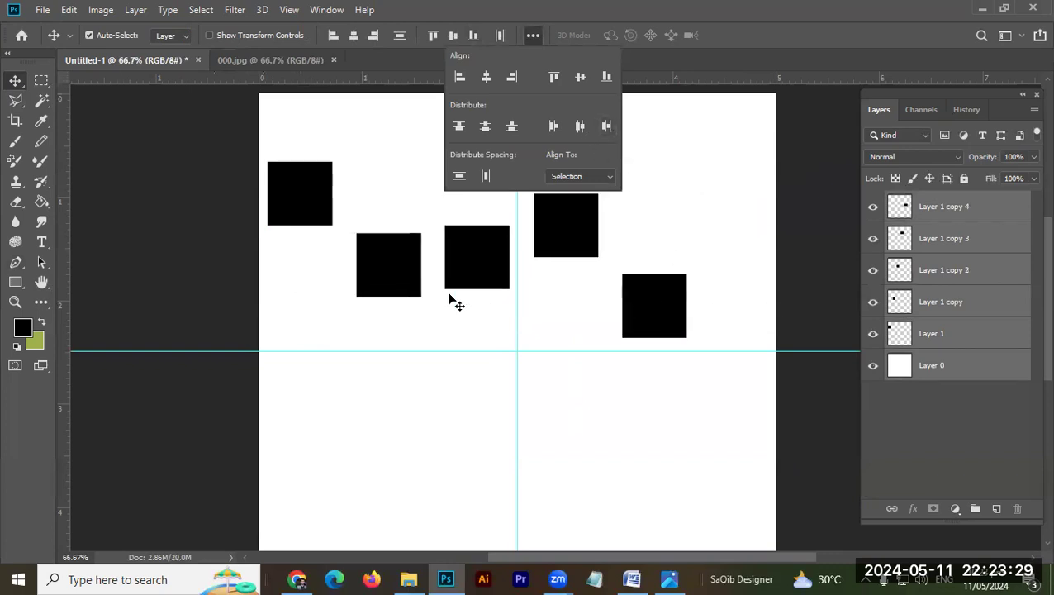
click(450, 40)
click(451, 36)
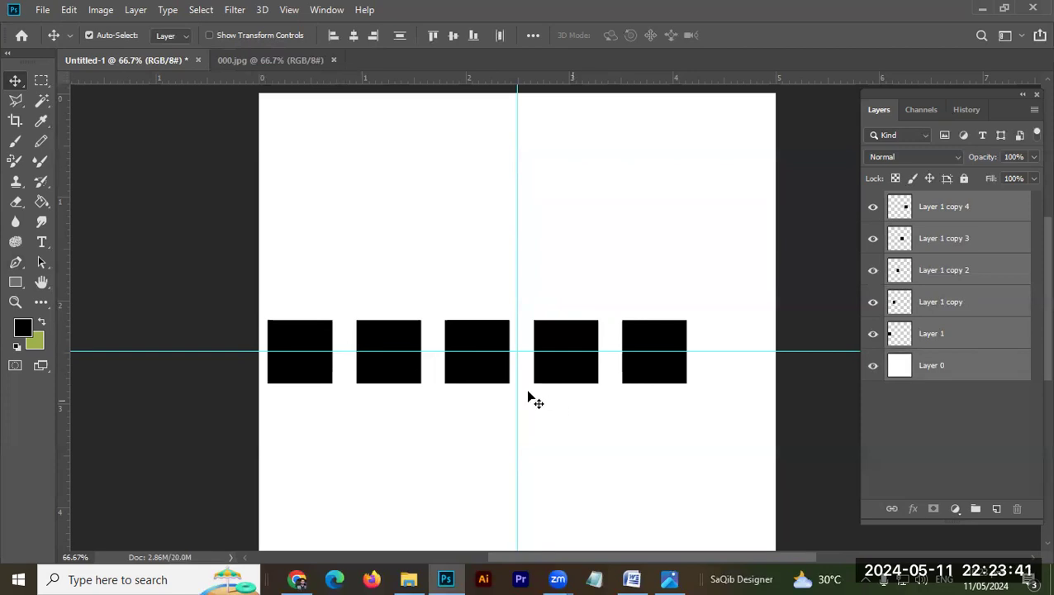
Shift all layers up and to the right, and delete the five black square layers while keeping Layer 0.
drag(650, 380, 698, 299)
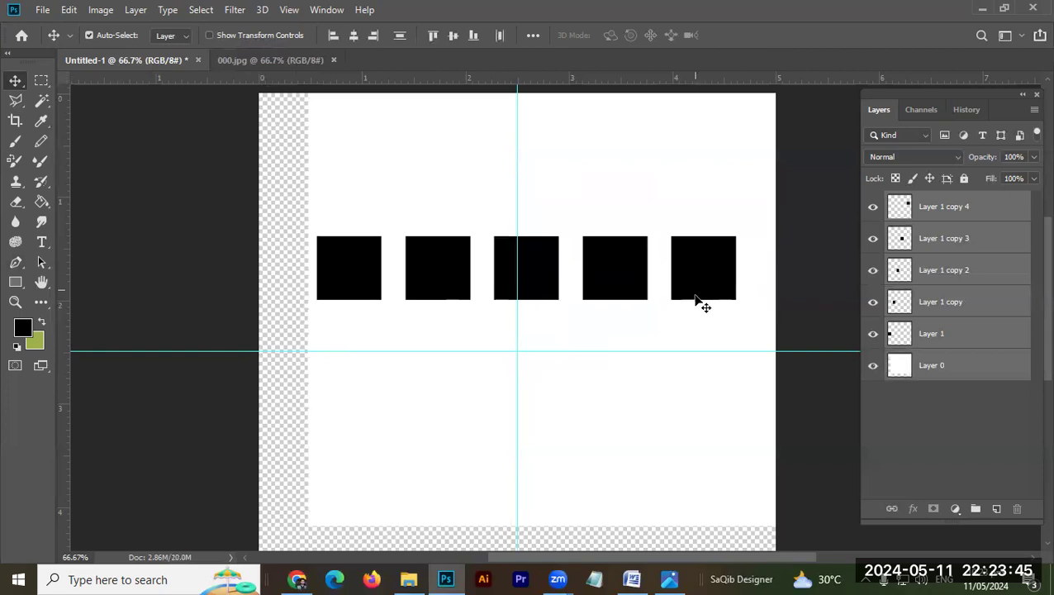
ctrl+click(938, 368)
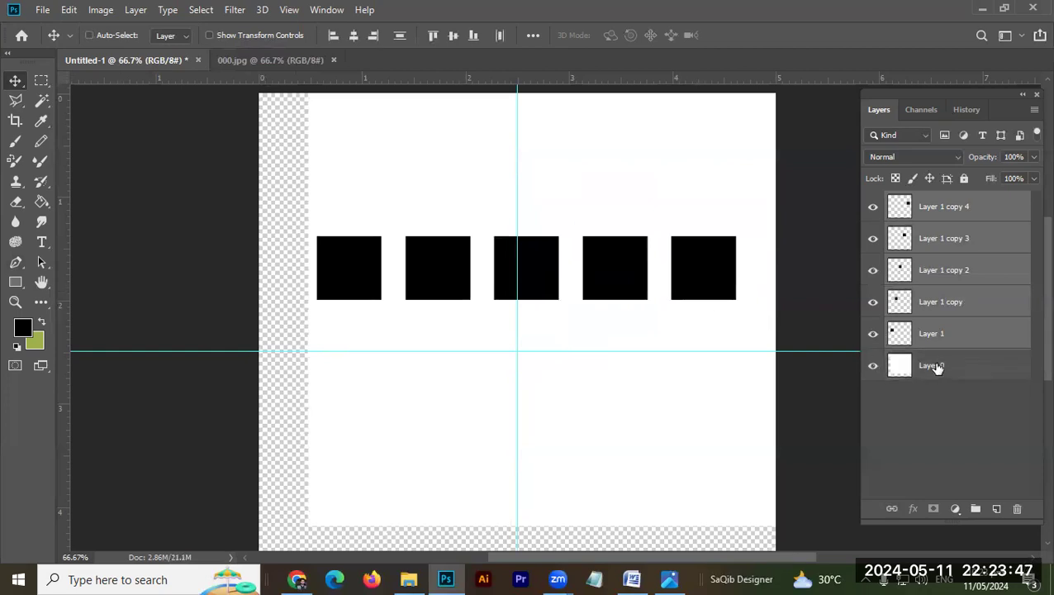
key(Delete)
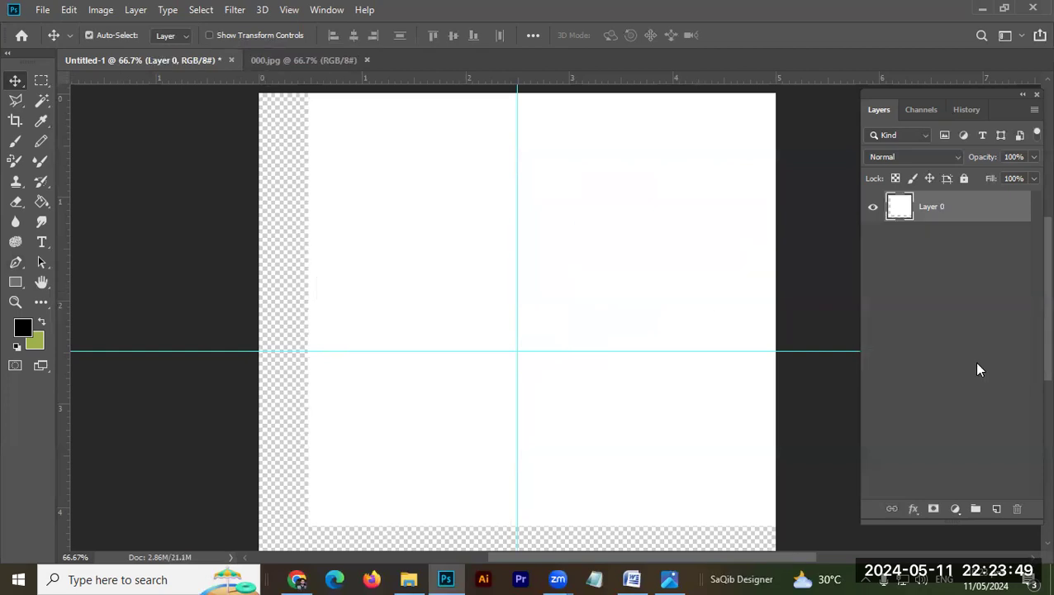
Centre the white Layer 0 horizontally and vertically on the whole canvas and clear the selection.
key(ctrl+a)
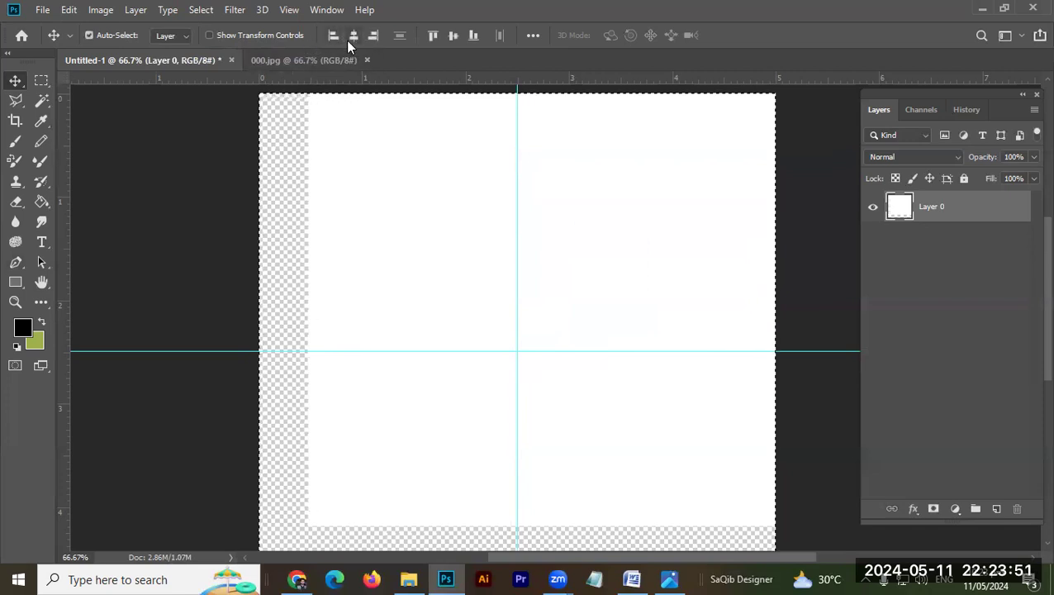
click(350, 38)
click(453, 36)
key(ctrl+d)
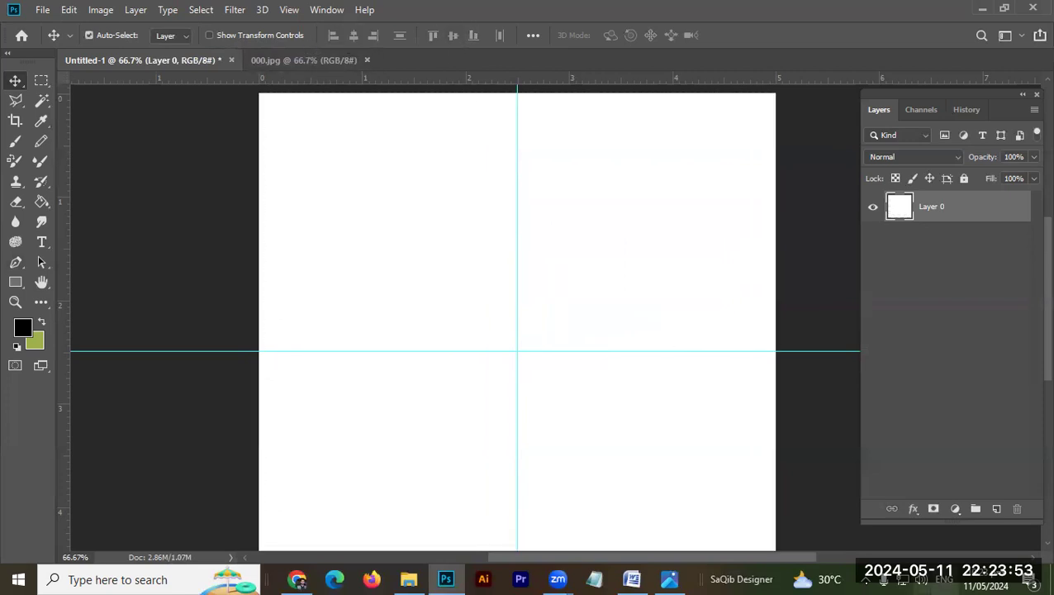
View the 13-01.jpg reference image showing full drop and half drop repeats, and return to the blank canvas.
click(671, 579)
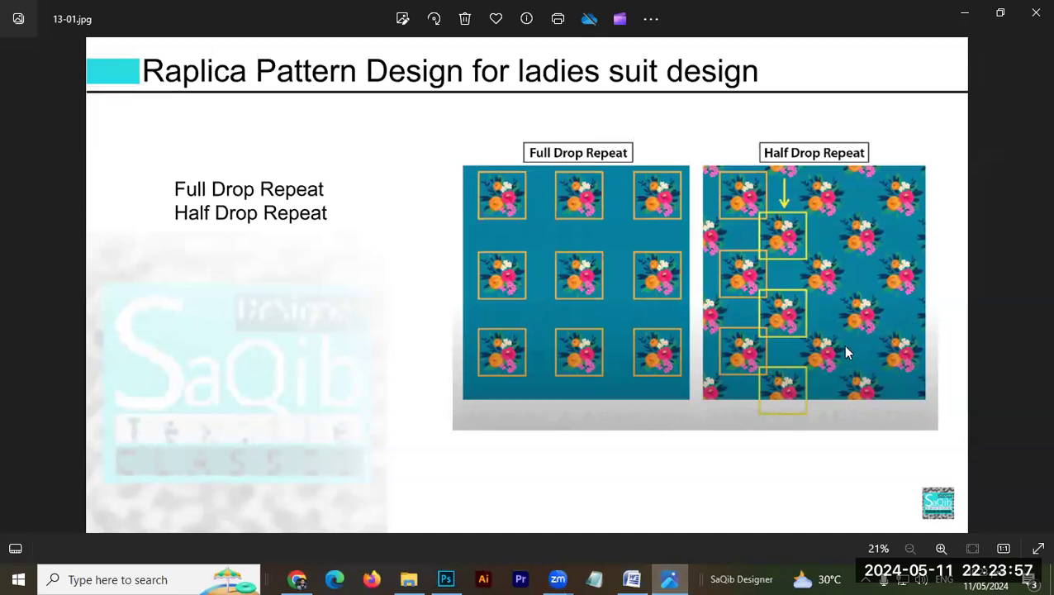
click(671, 579)
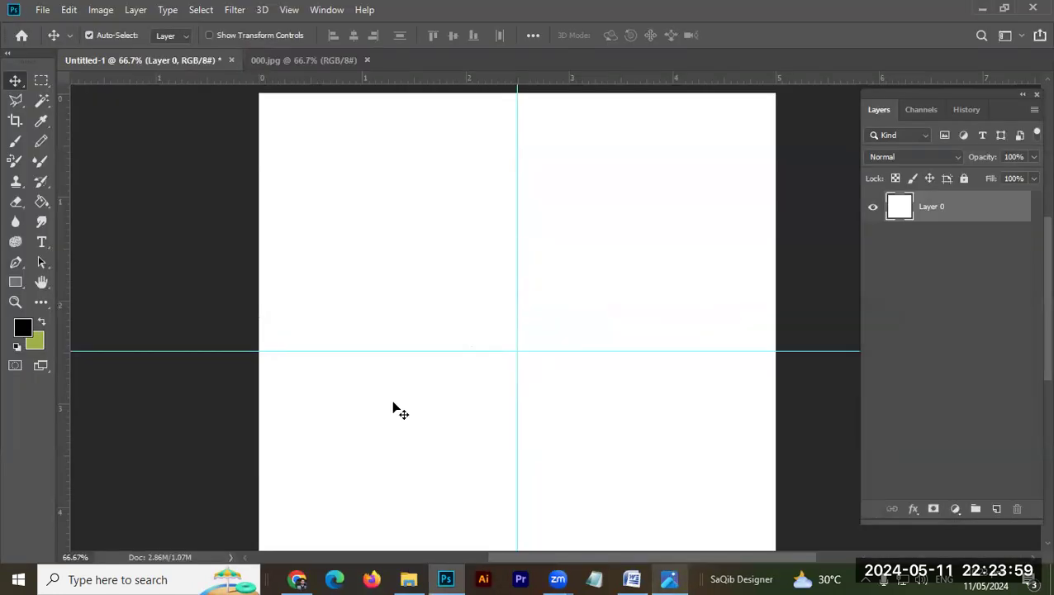
click(316, 60)
drag(498, 285, 331, 143)
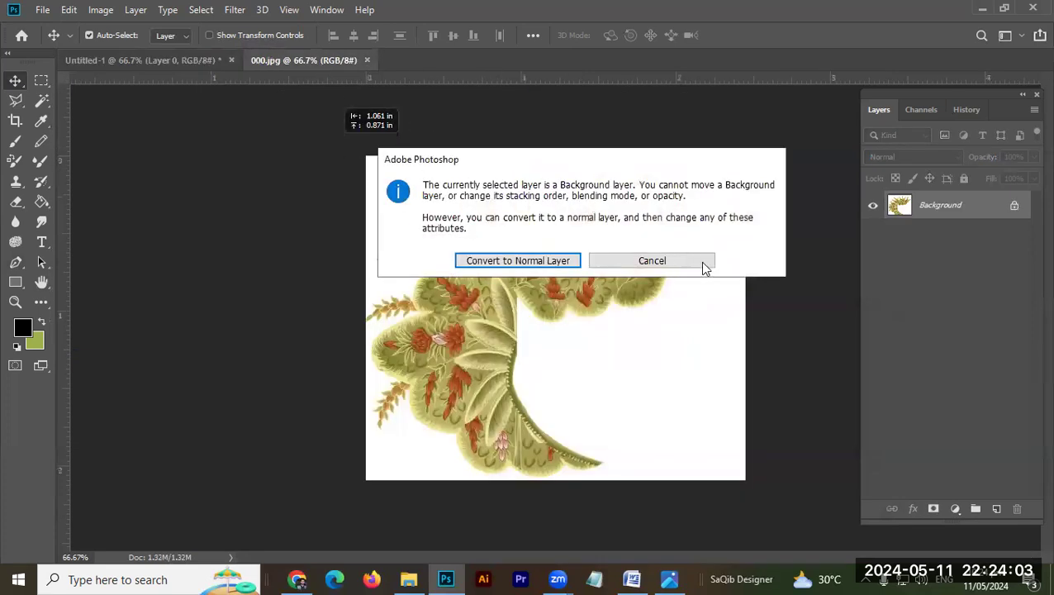
click(647, 263)
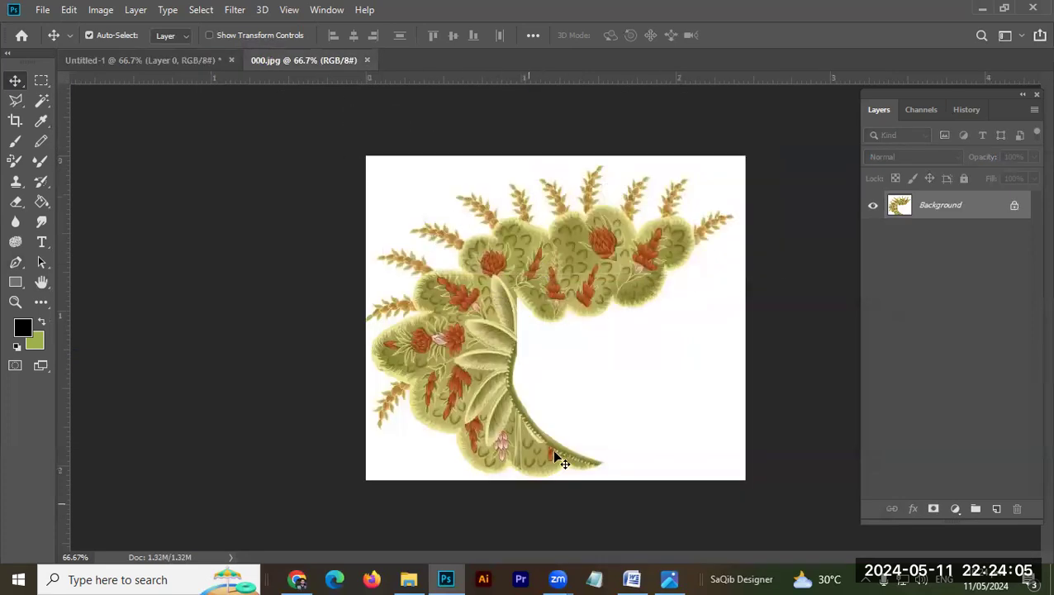
Switch to File Explorer and open the Paisley F folder inside 00 High Resoulation searching data.
click(413, 578)
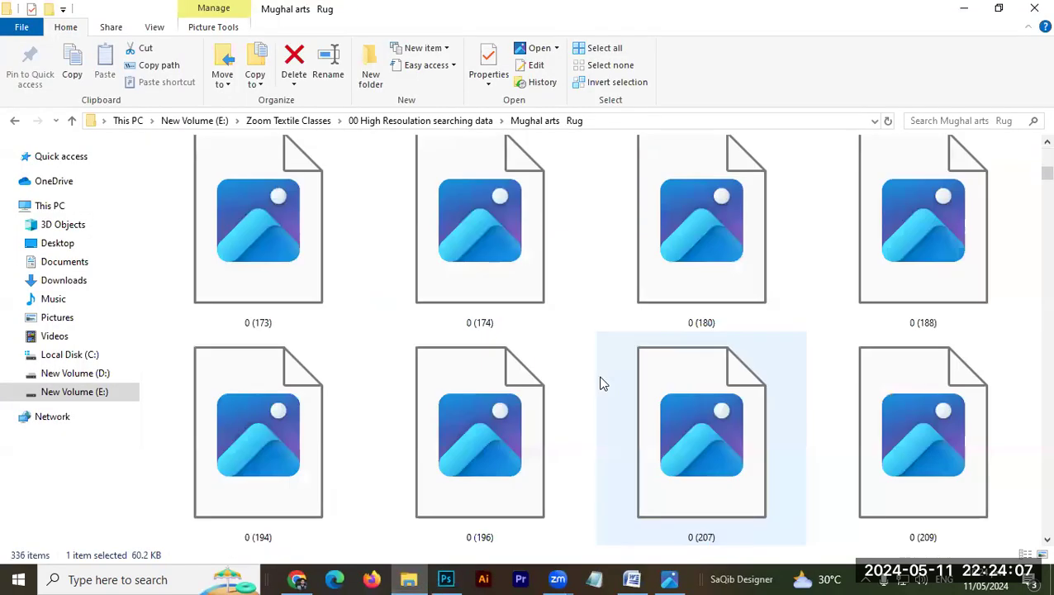
ctrl+scroll(543, 300, down, 2)
ctrl+scroll(543, 300, down, 2)
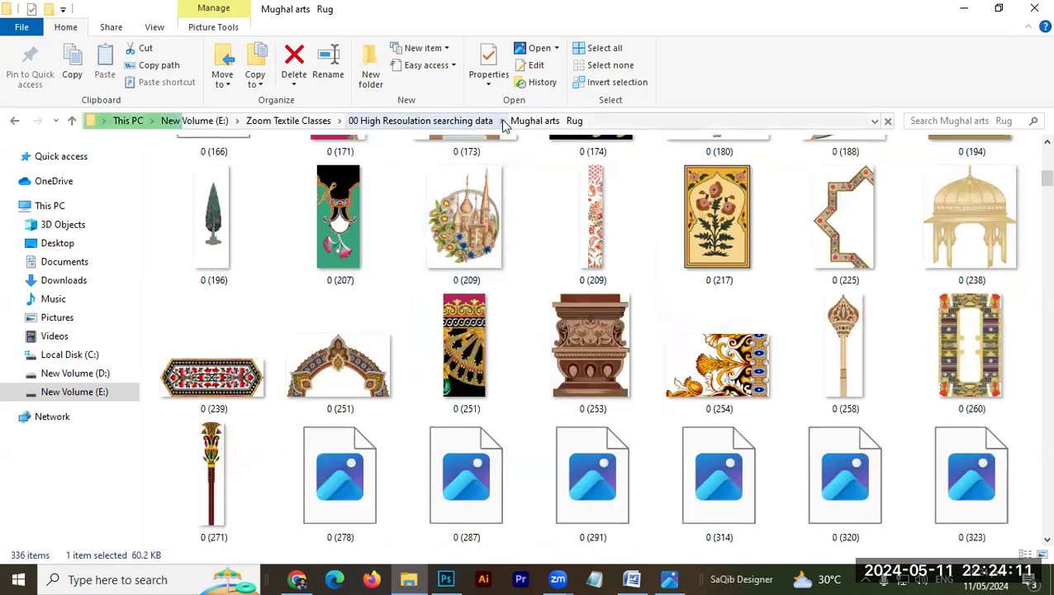
click(545, 121)
click(426, 126)
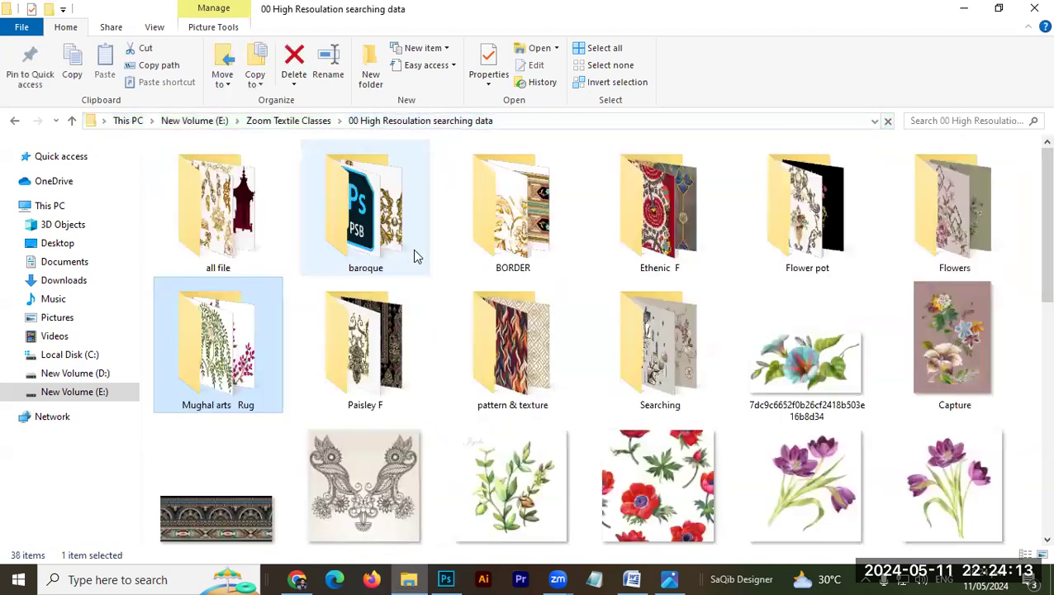
double_click(389, 364)
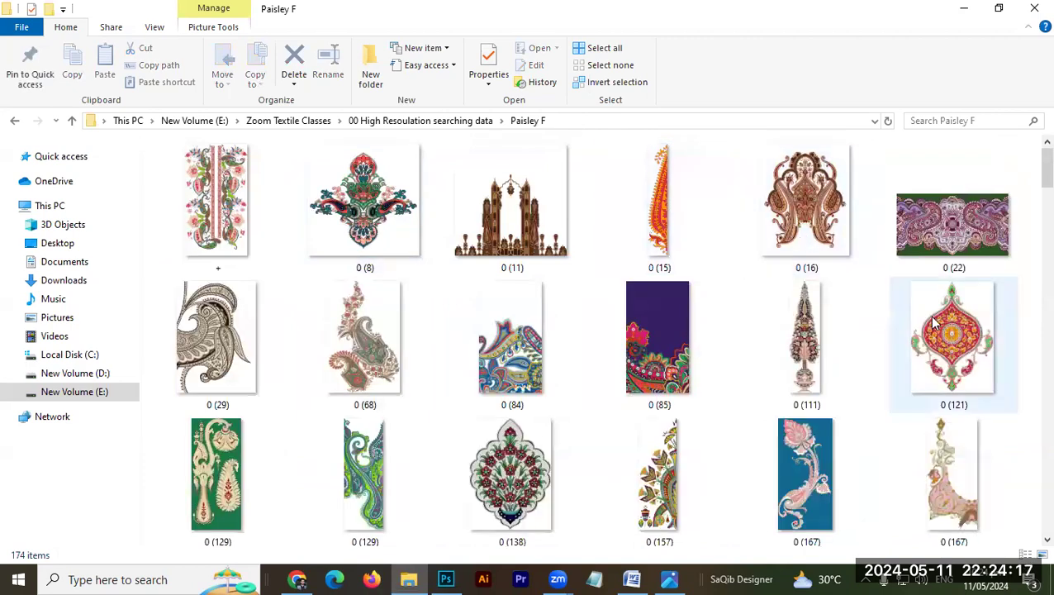
Find the green paisley image f0bbe3a2471c467e5aab96995c37a644 in the Paisley F folder and open it in Photoshop.
click(961, 355)
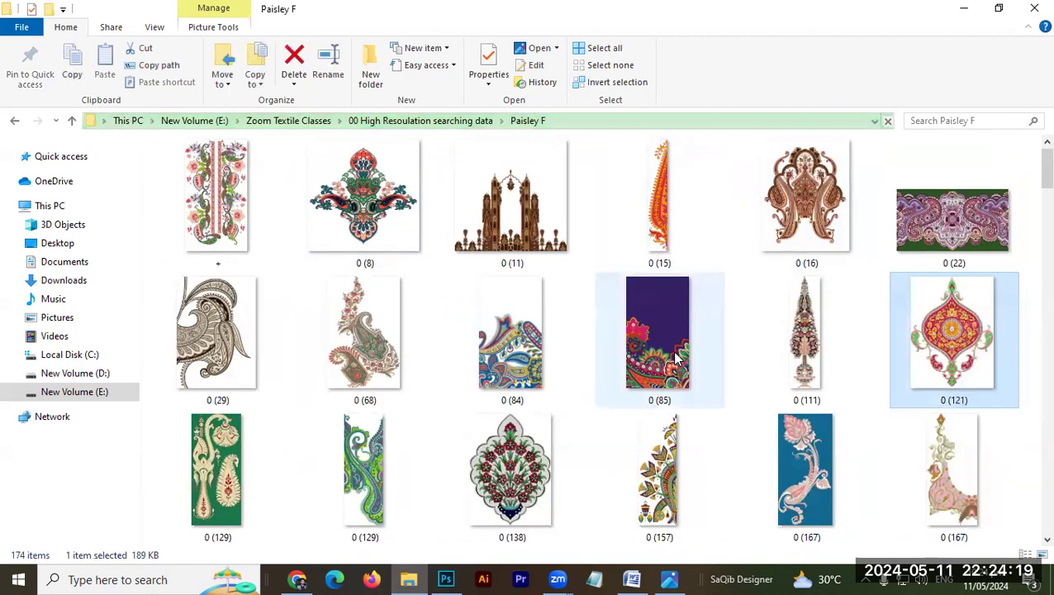
scroll(675, 357, down, 2)
scroll(675, 357, down, 2)
scroll(675, 357, down, 7)
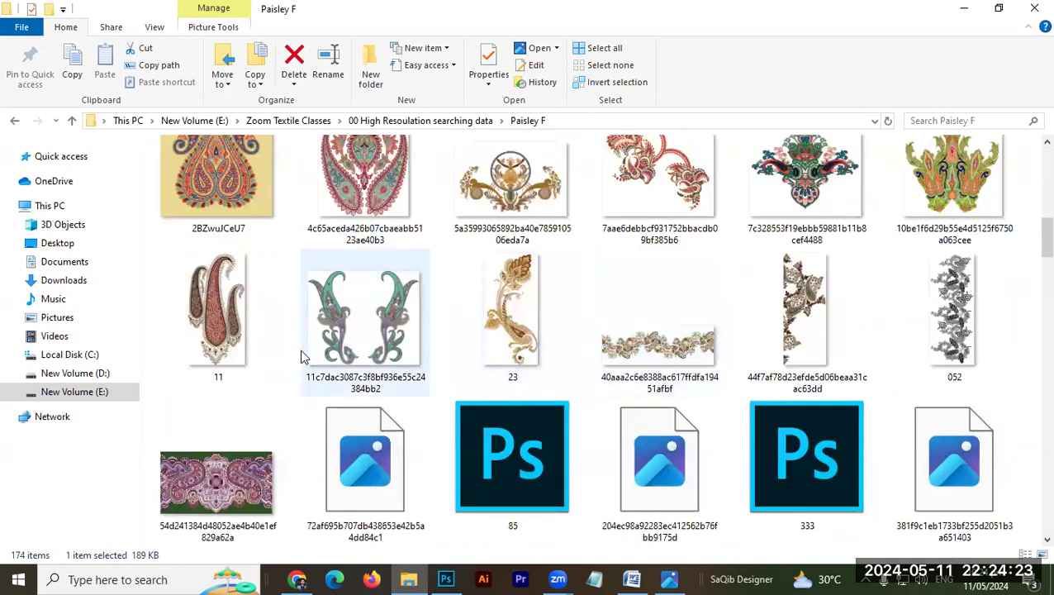
scroll(364, 335, down, 2)
scroll(675, 341, down, 2)
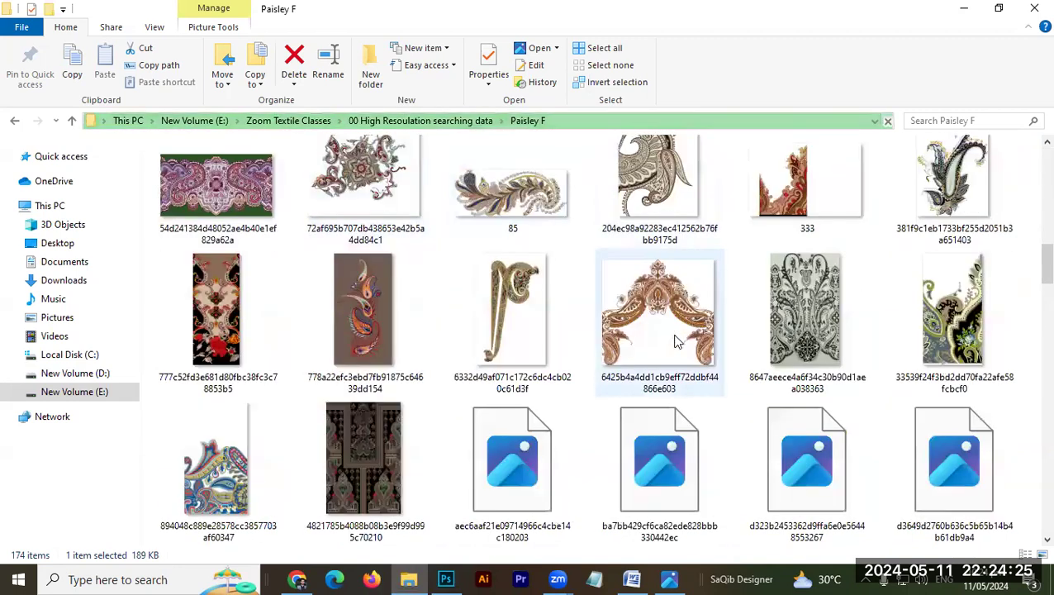
scroll(675, 341, down, 2)
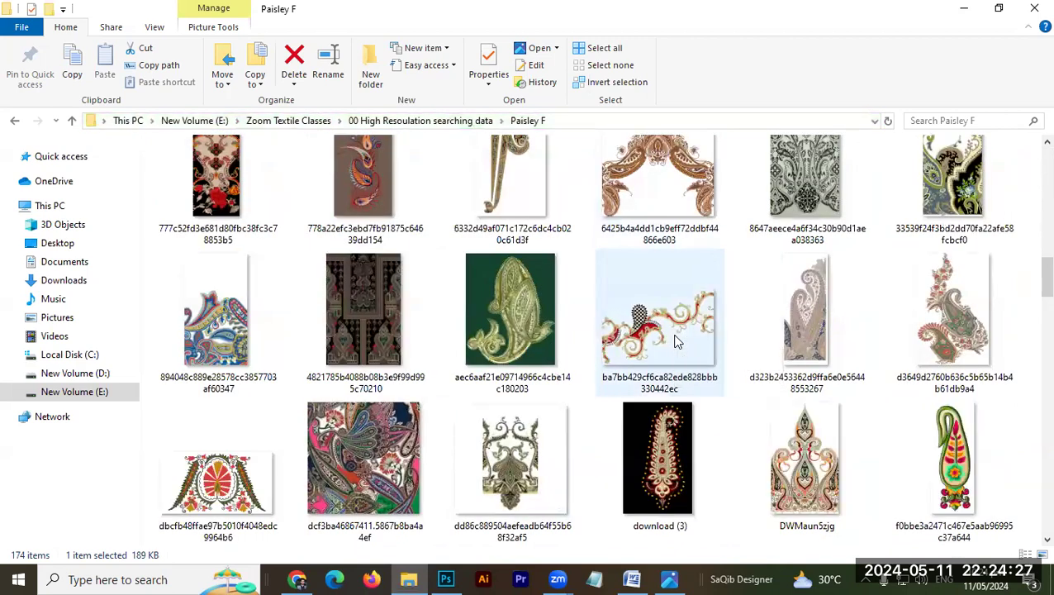
scroll(675, 341, down, 2)
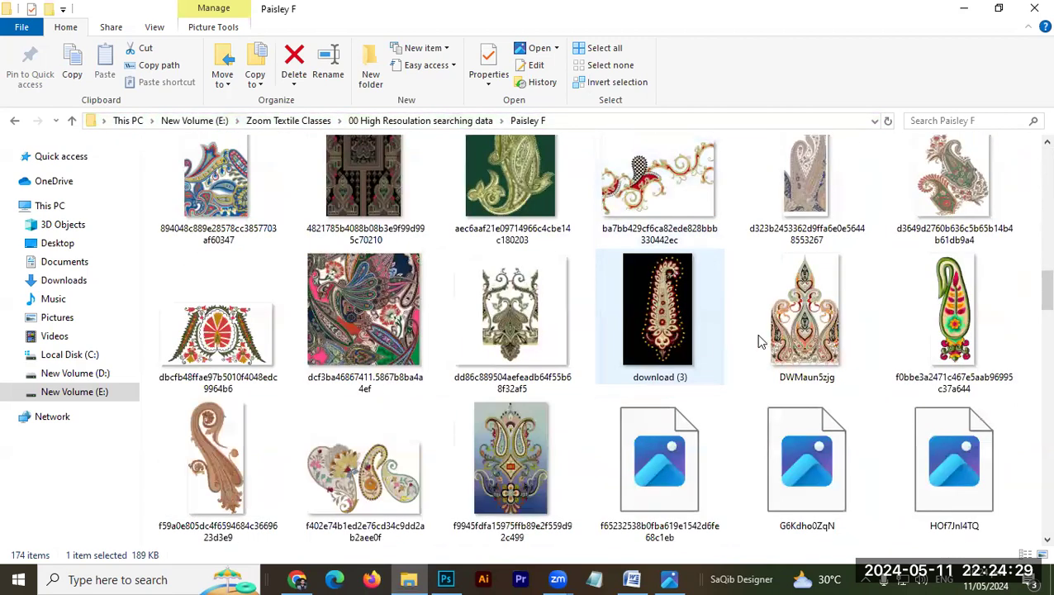
drag(967, 316, 773, 300)
key(alt+Tab)
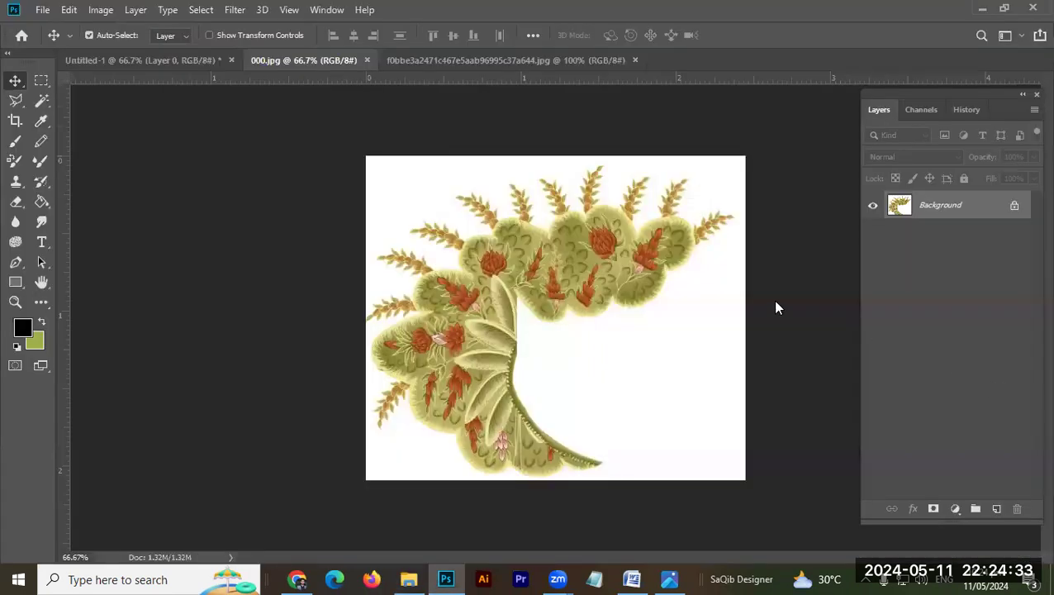
Copy the paisley image into the Untitled-1 document as a new layer and hide the white Layer 0.
drag(563, 259, 252, 124)
drag(439, 260, 438, 261)
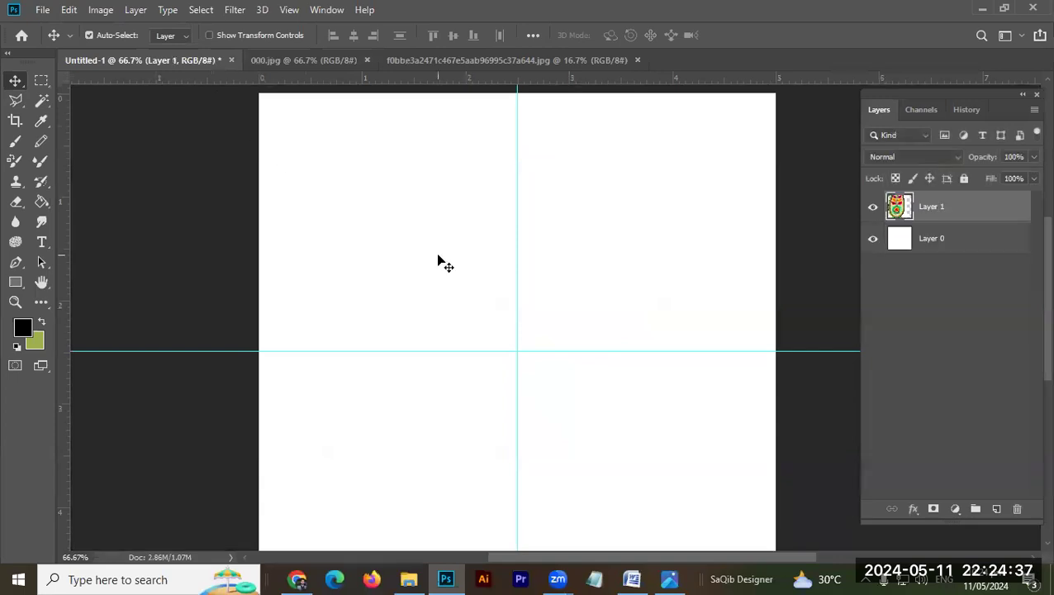
click(874, 241)
Scale the paisley layer down to about 1.25 inches wide and place it in the left half of the canvas.
scroll(436, 276, down, 3)
key(ctrl+t)
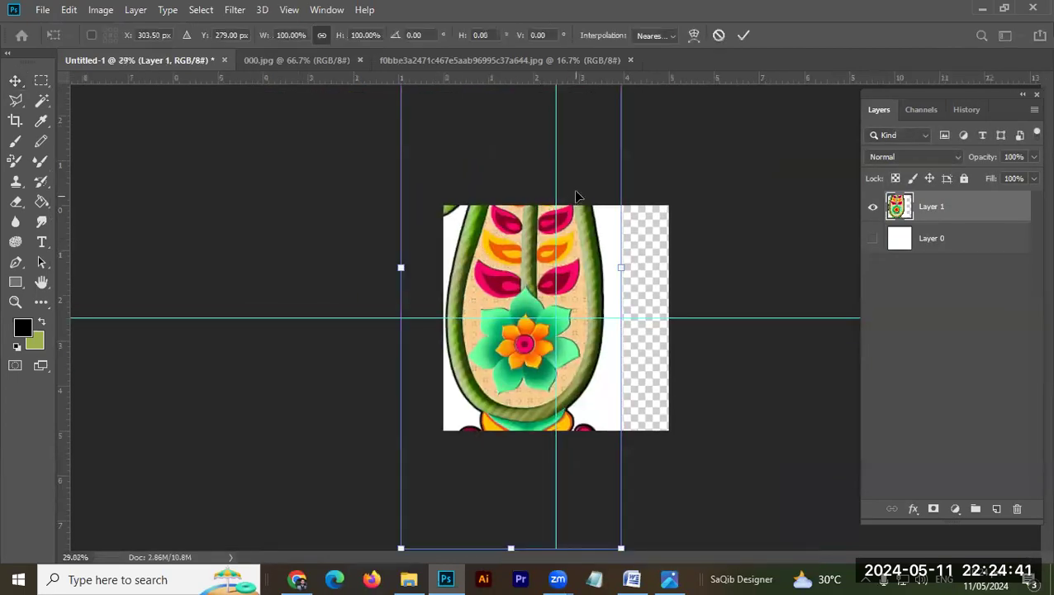
drag(578, 238, 571, 400)
drag(619, 147, 549, 339)
drag(500, 391, 530, 224)
key(Return)
Apply a Surface Blur with a 5-pixel radius and a threshold of 15 levels to the paisley layer.
click(240, 10)
mouse_move(335, 193)
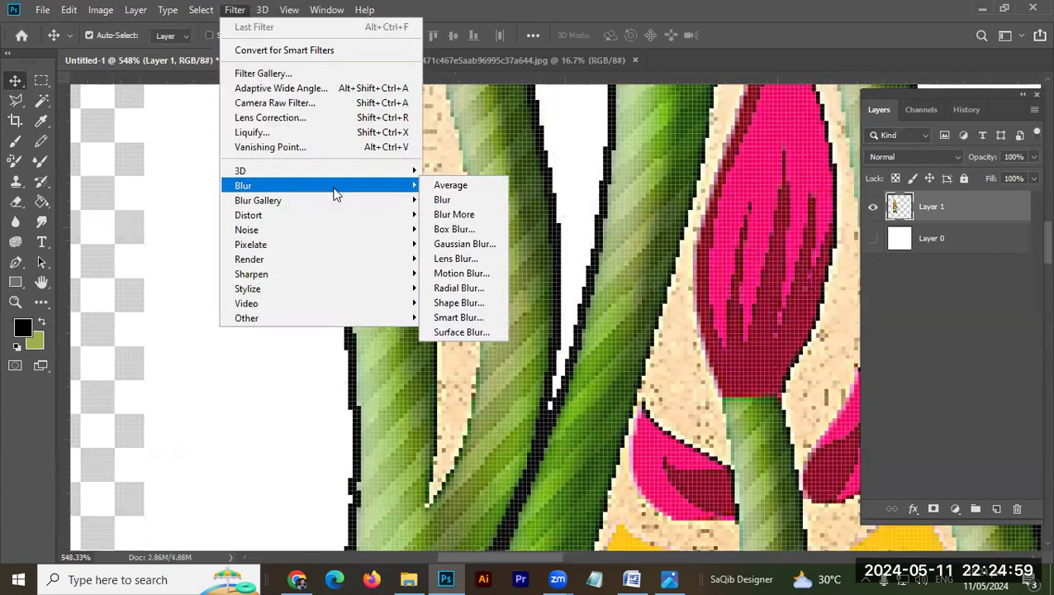
click(470, 331)
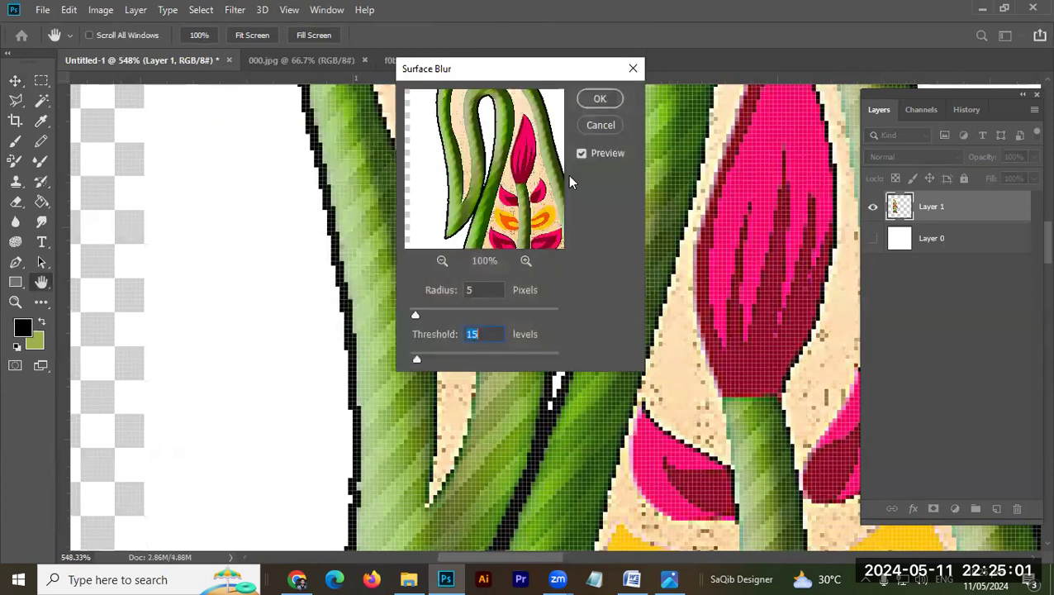
click(606, 100)
Apply the Facet pixelate filter to the paisley layer.
click(235, 10)
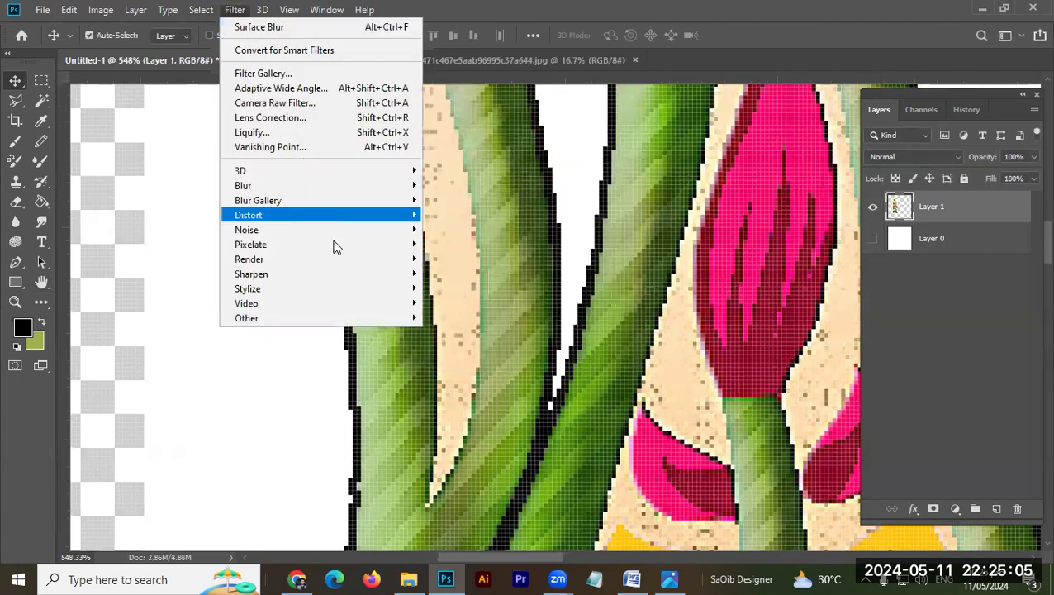
mouse_move(336, 244)
click(463, 277)
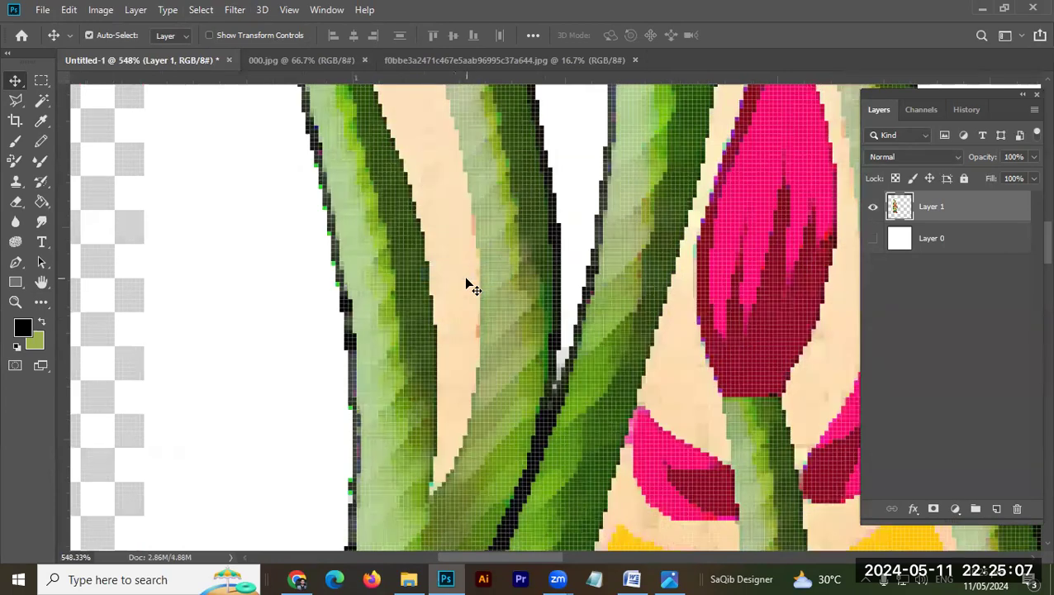
Remove the white background around the paisley motif using the Magic Wand with a tolerance of 22.
drag(610, 275, 678, 382)
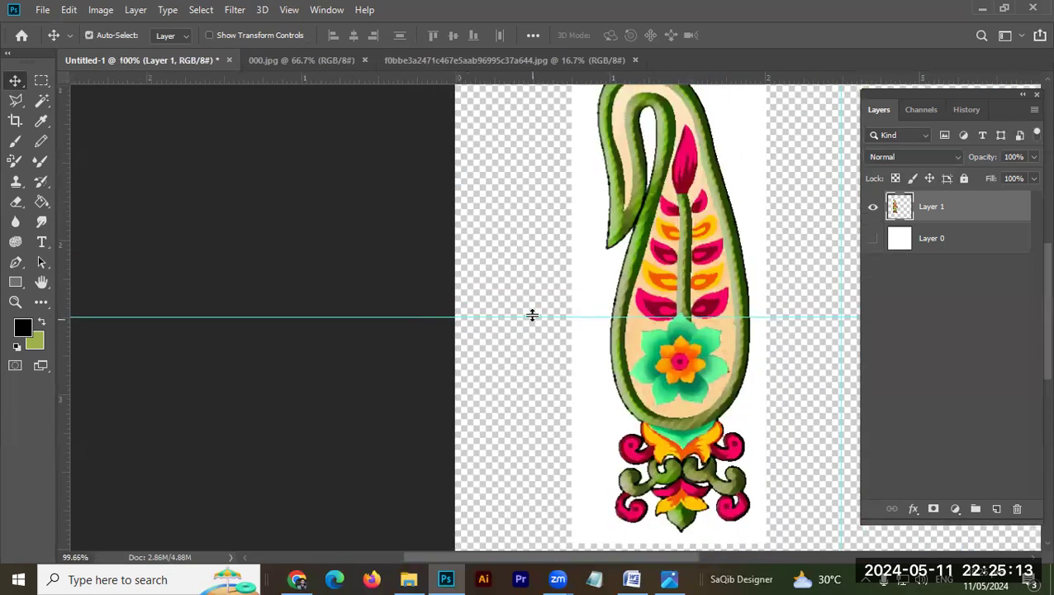
key(w)
click(597, 283)
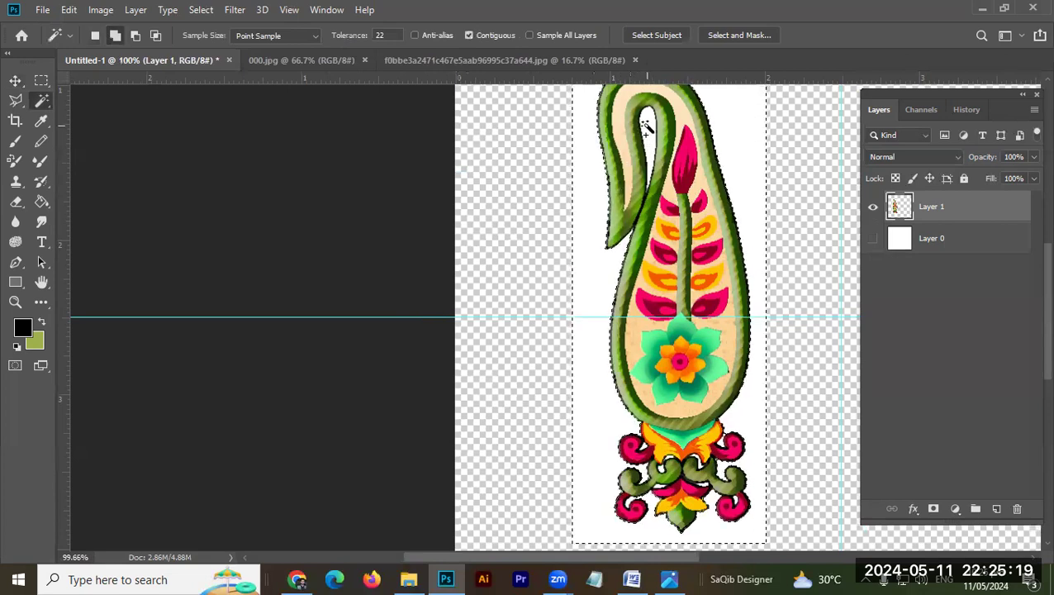
scroll(657, 194, down, 3)
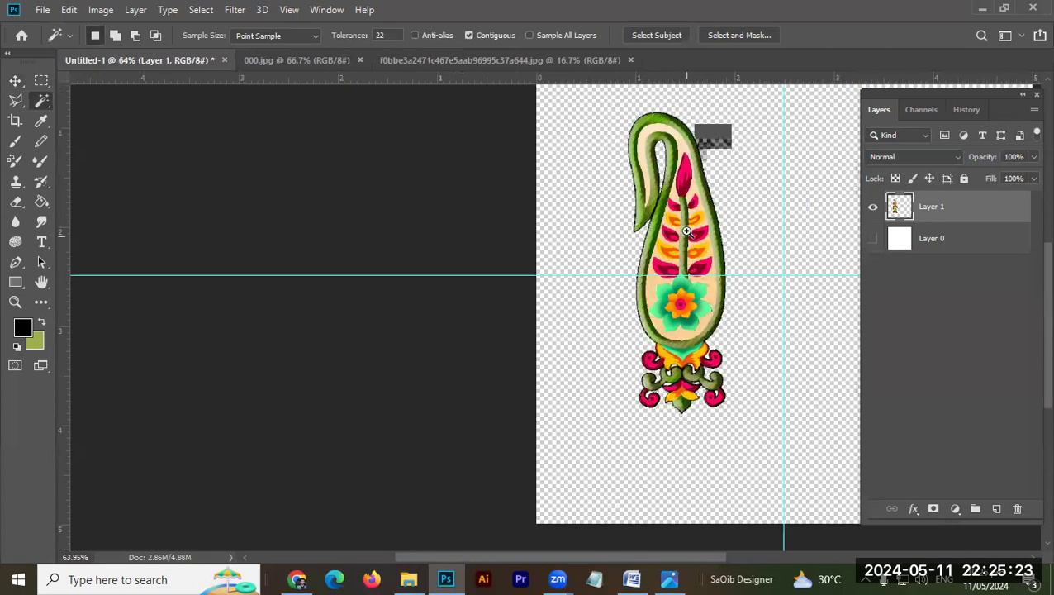
Scale the cut-out paisley motif to 69.77% with its proportions kept.
scroll(652, 248, down, 2)
scroll(489, 322, down, 2)
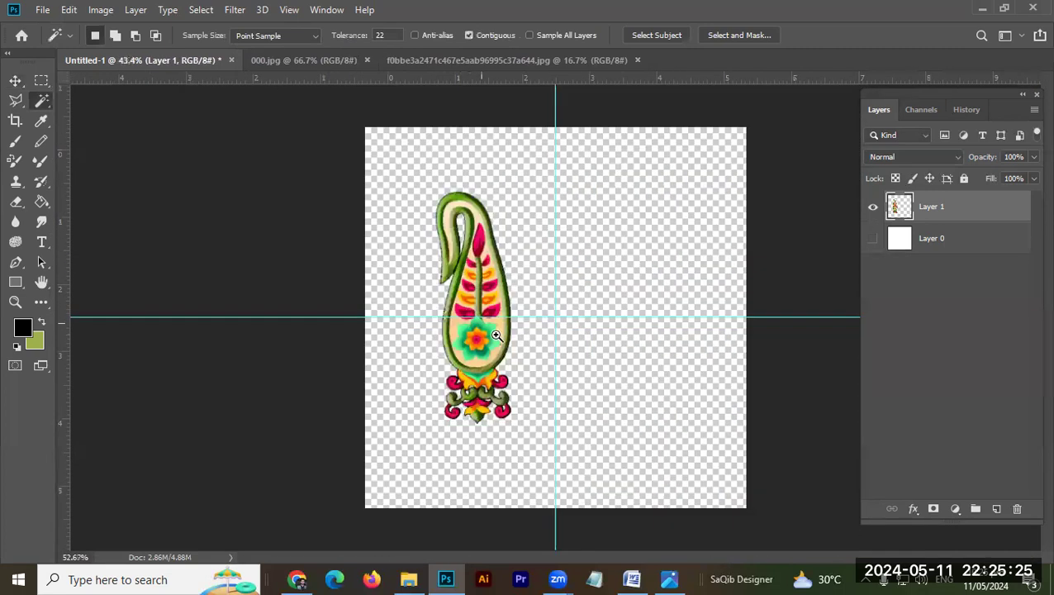
key(ctrl+t)
drag(525, 230, 572, 283)
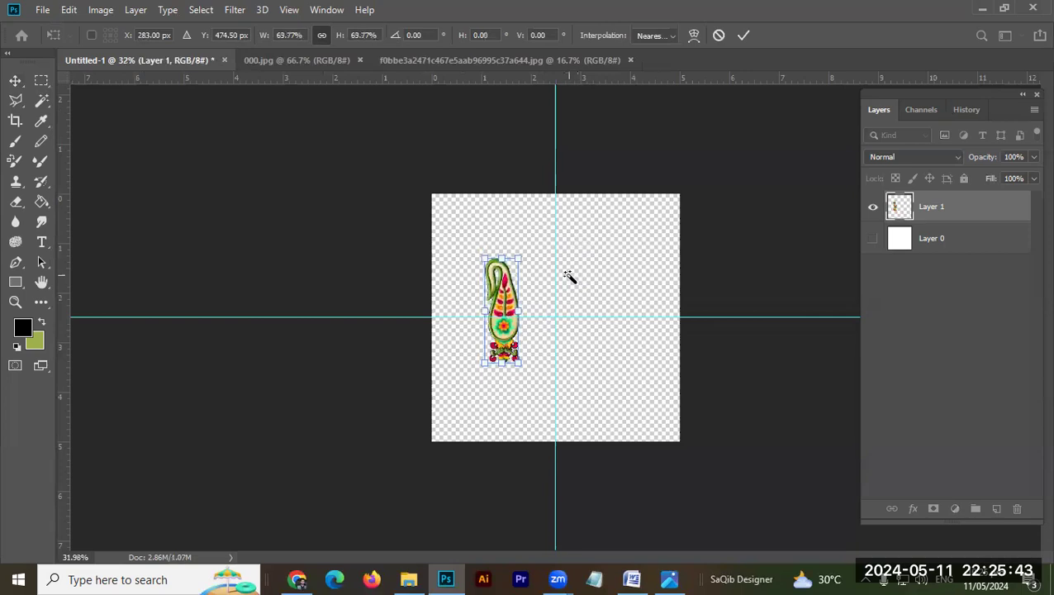
key(Return)
key(w)
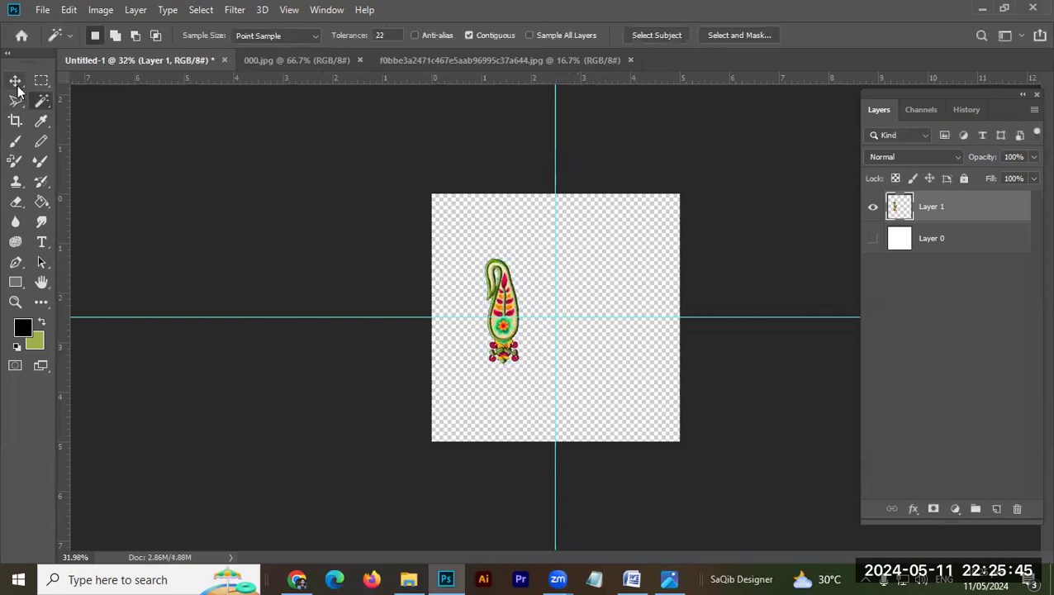
Center the paisley motif horizontally and vertically on the canvas and clear the selection.
click(16, 82)
drag(506, 304, 491, 274)
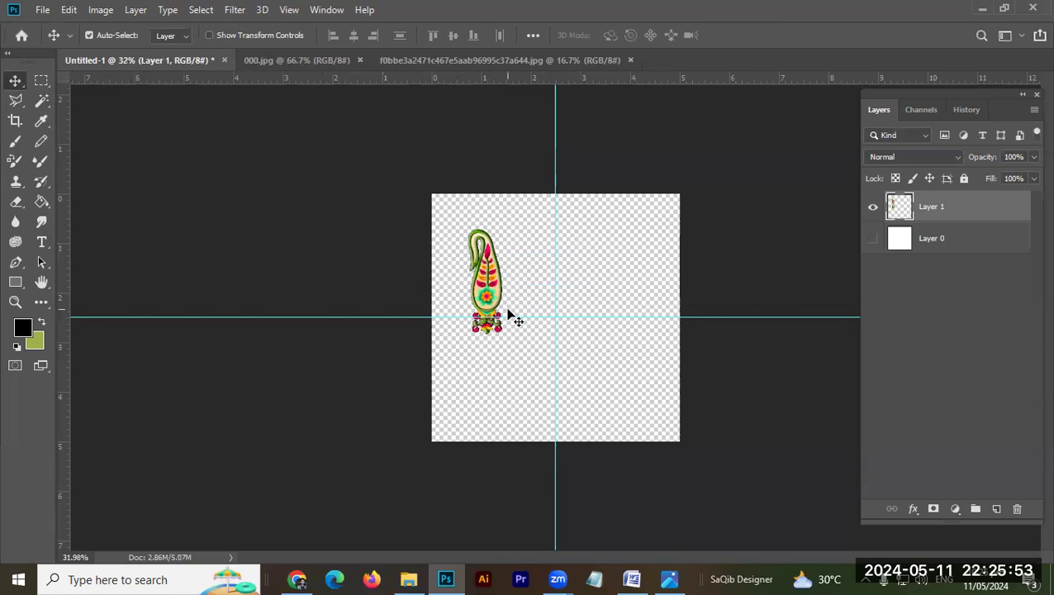
key(ctrl+a)
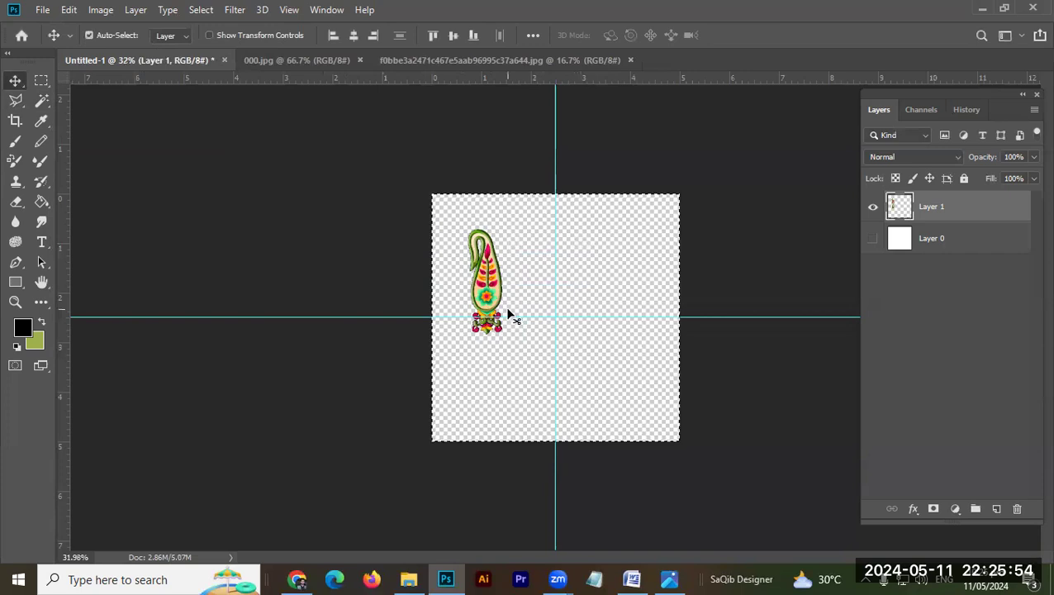
click(354, 36)
click(453, 36)
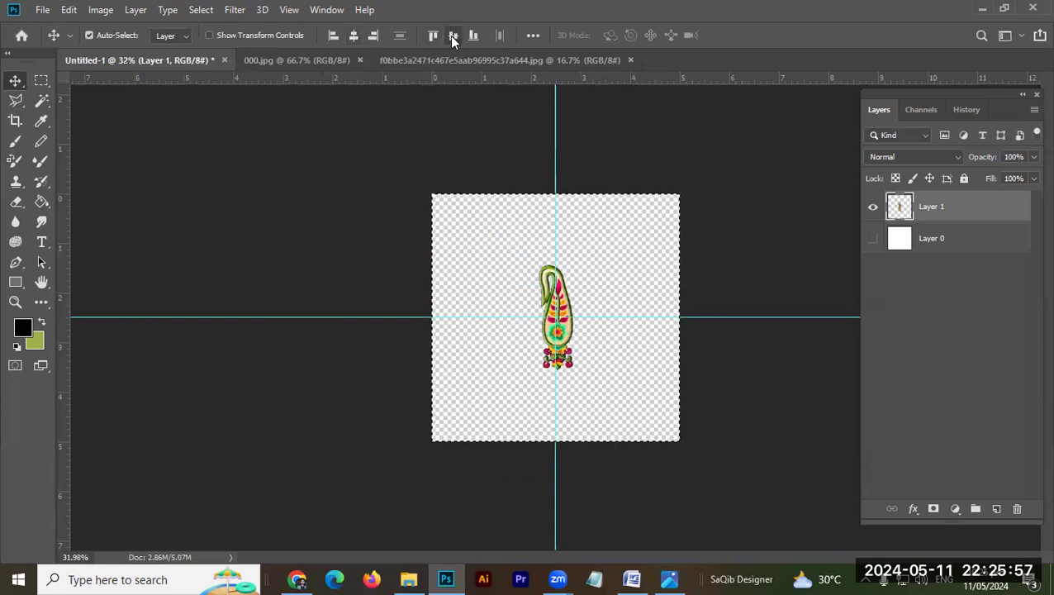
key(ctrl+d)
Duplicate the paisley layer, with the original hidden, and select the copy's upper-right quarter along the center guides.
mouse_move(568, 327)
mouse_down()
mouse_move(609, 329)
mouse_move(585, 339)
mouse_up()
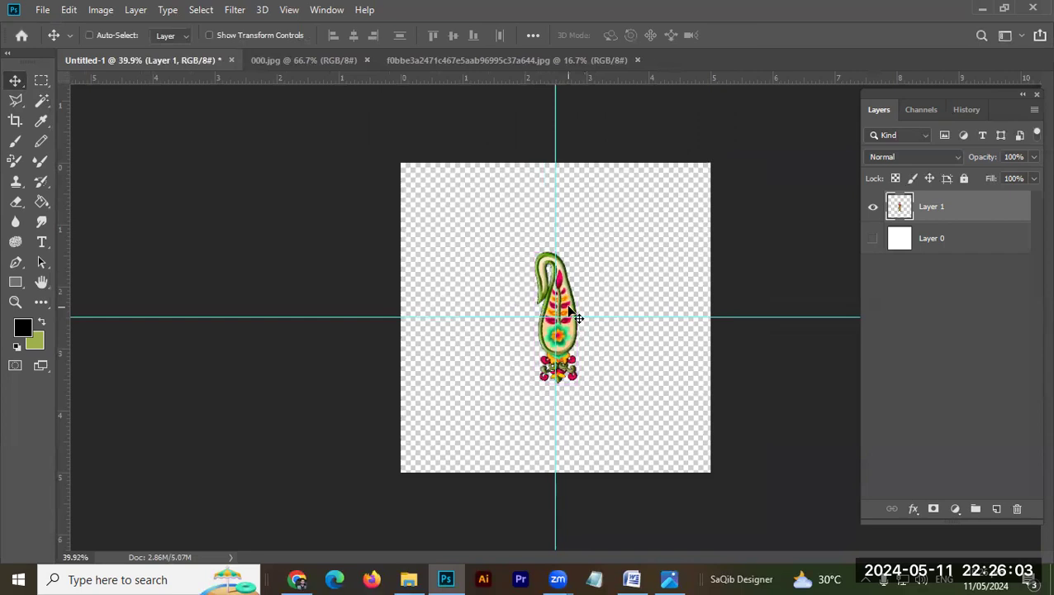
key(ctrl+j)
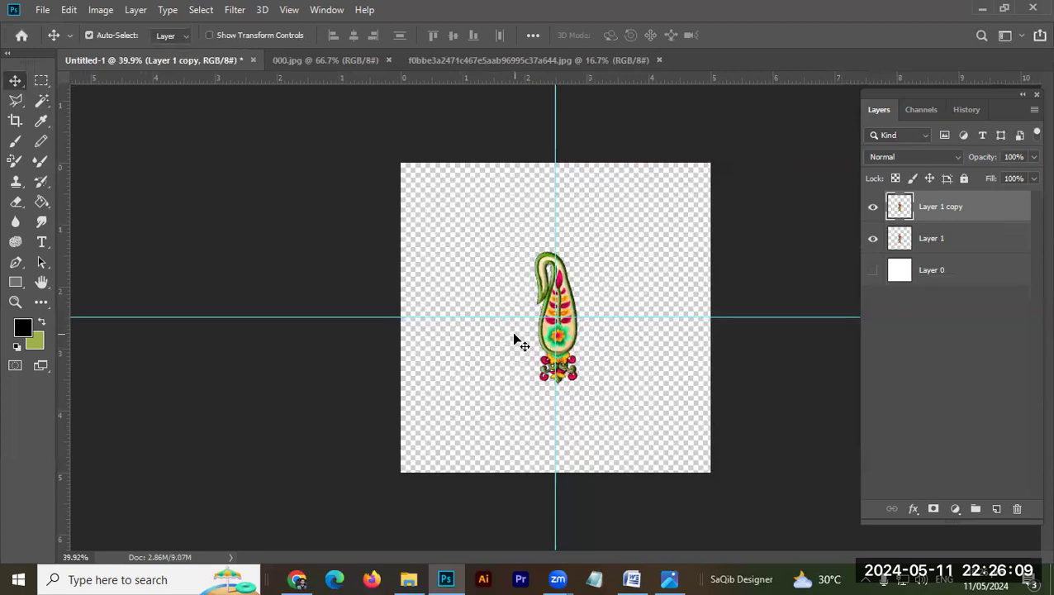
key(m)
drag(562, 307, 661, 178)
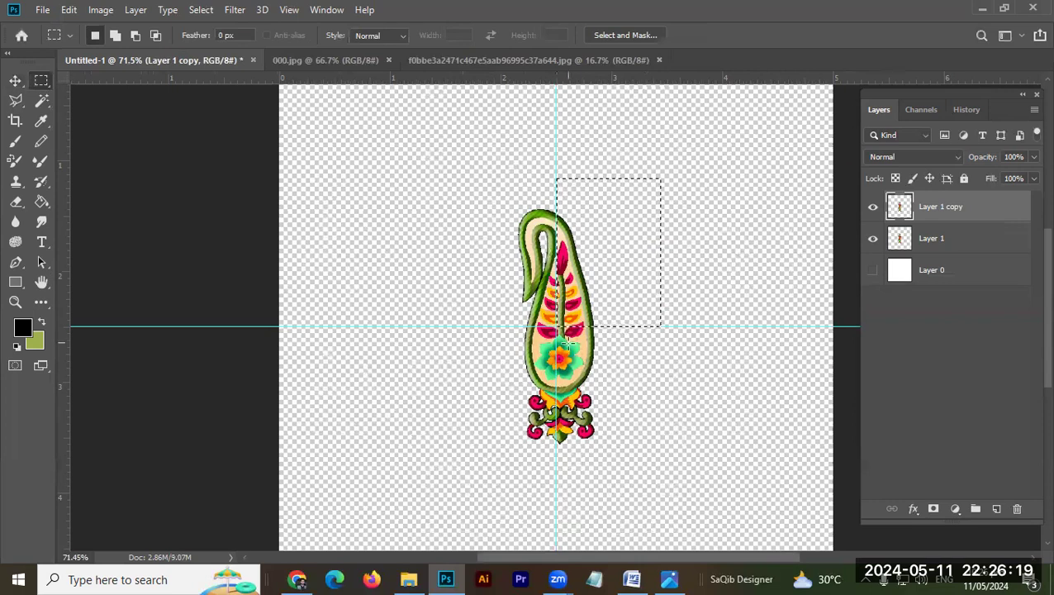
click(873, 239)
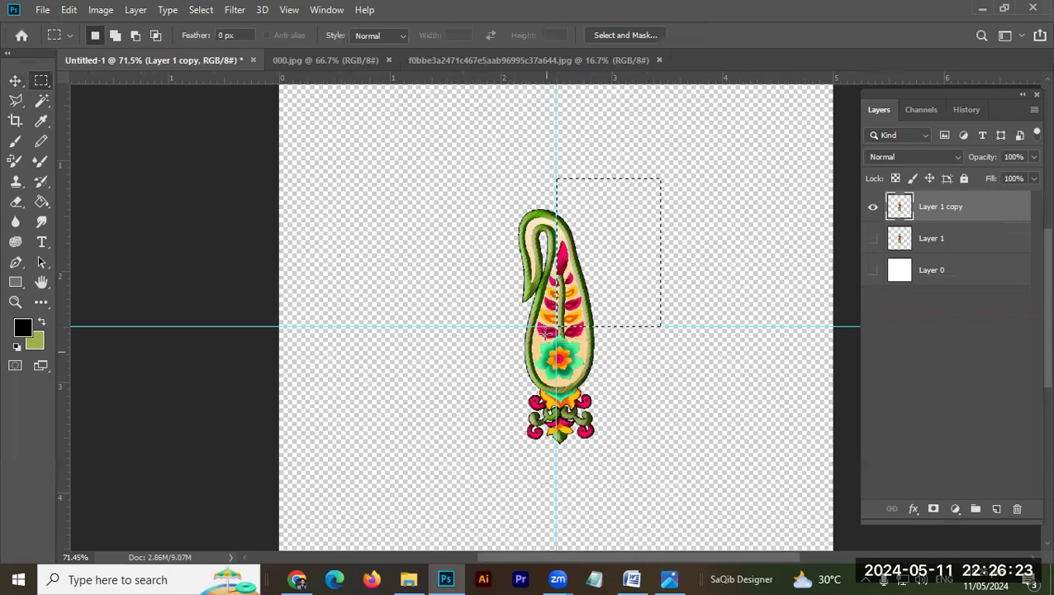
Cut the selected upper-right quarter of the paisley onto its own layer and move it away from the motif.
key(v)
drag(588, 306, 611, 211)
scroll(610, 212, down, 2)
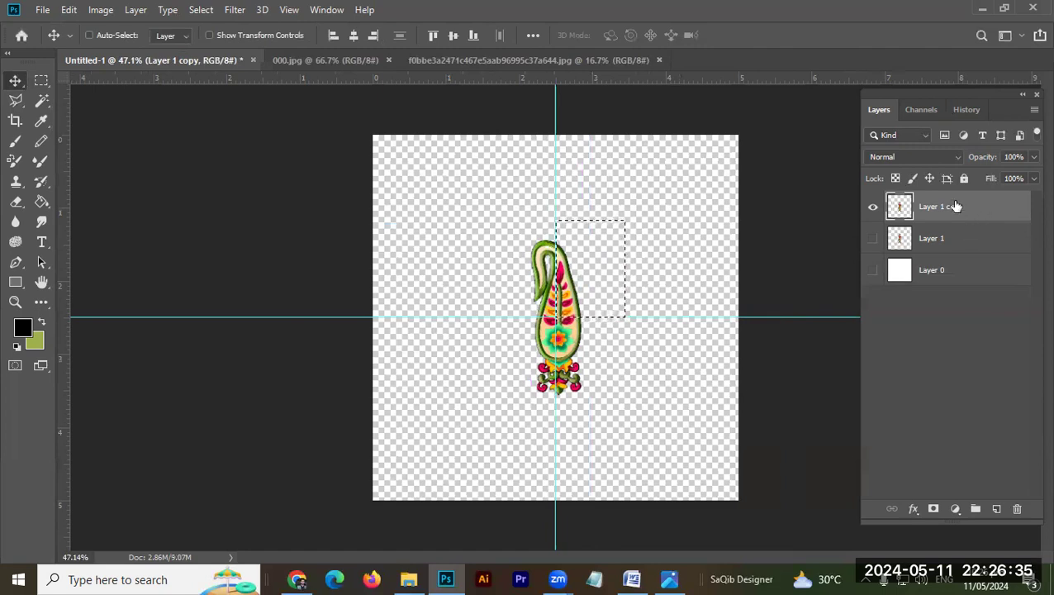
key(ctrl+j)
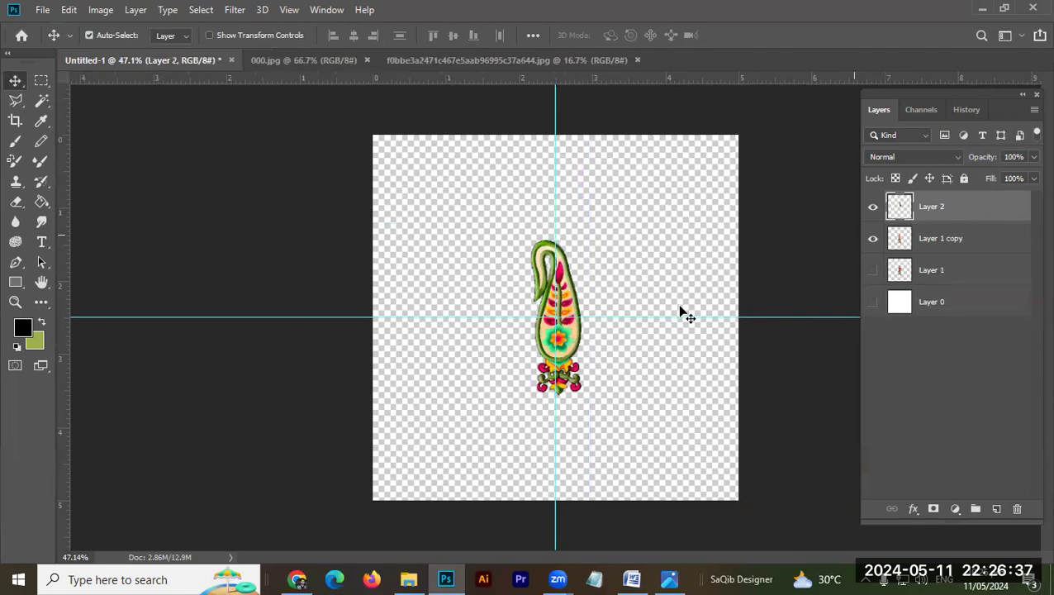
drag(569, 307, 703, 214)
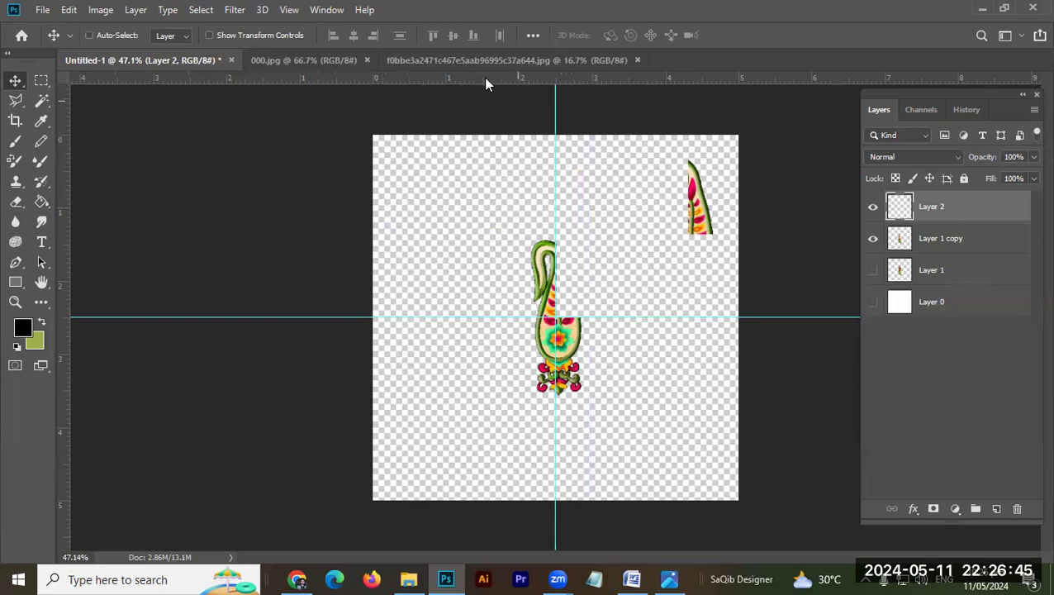
Align the separated upper-right quarter to the left and bottom edges of the canvas.
key(ctrl+a)
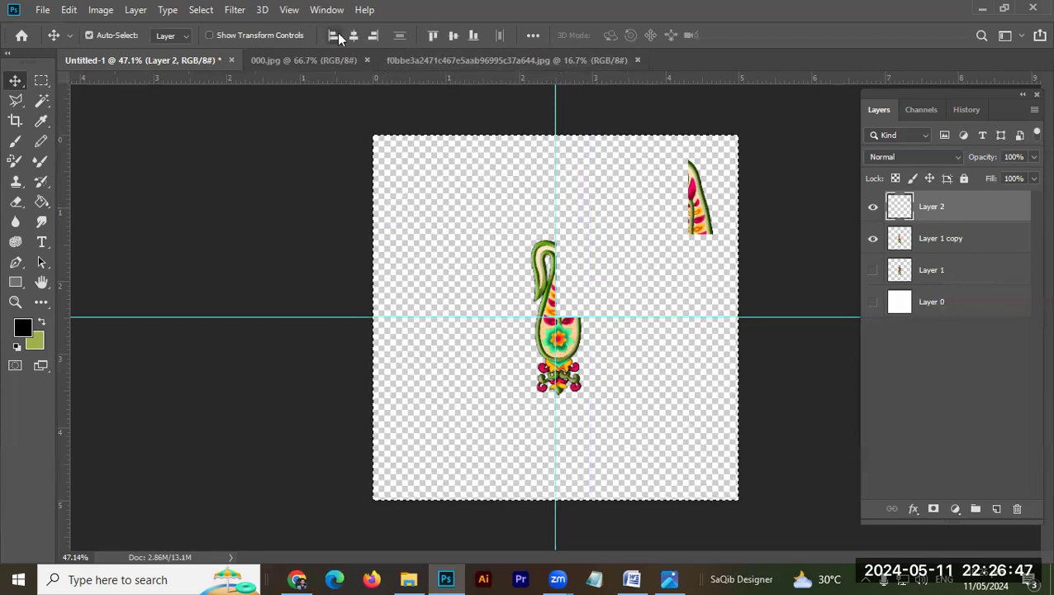
click(334, 37)
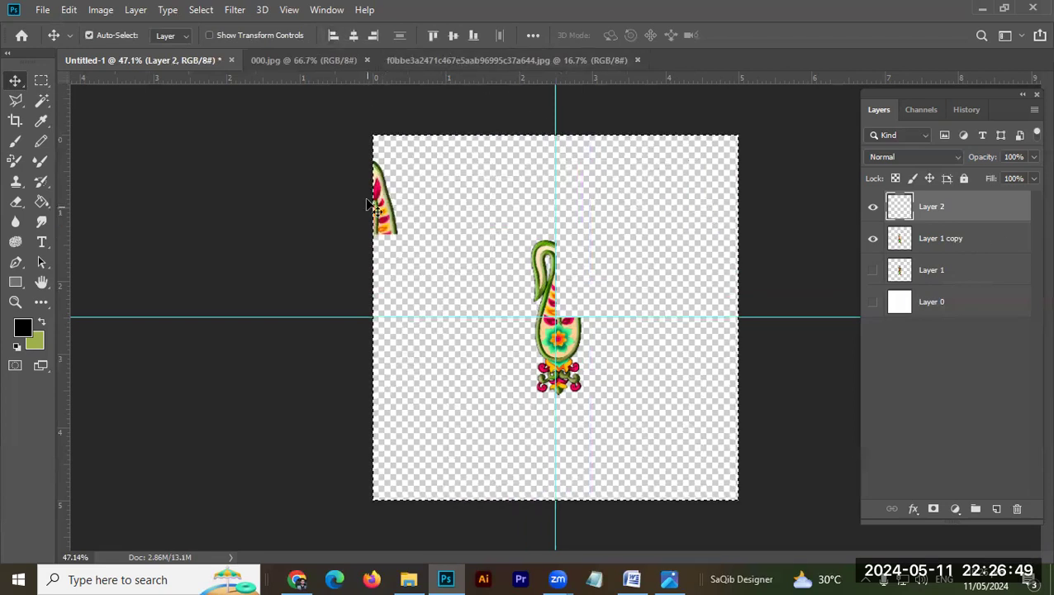
click(475, 36)
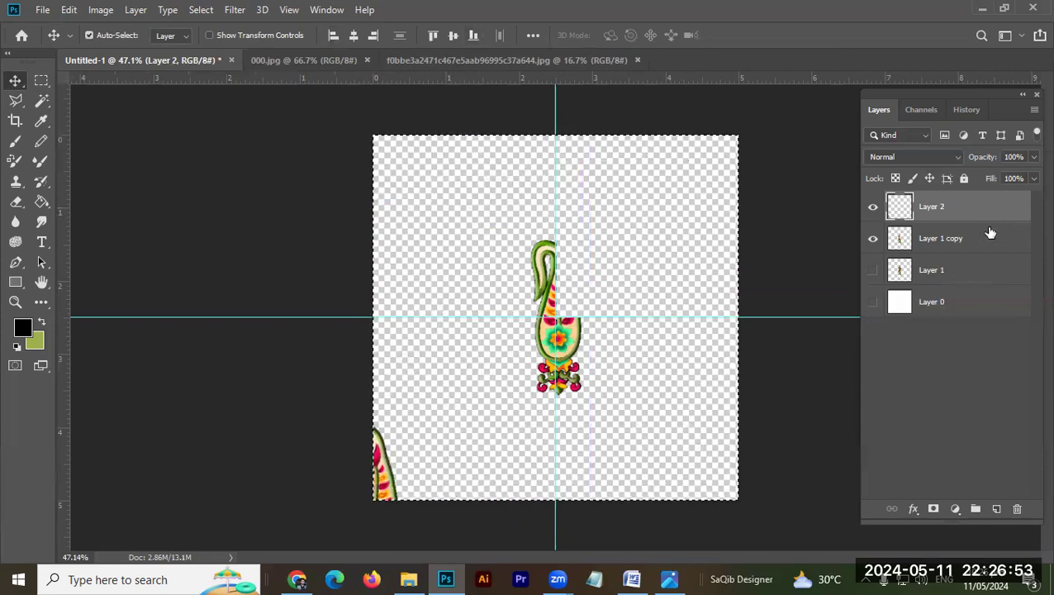
Cut the upper-left quarter of the paisley copy onto a new layer, using the center guides as the boundary.
click(971, 238)
key(ctrl+d)
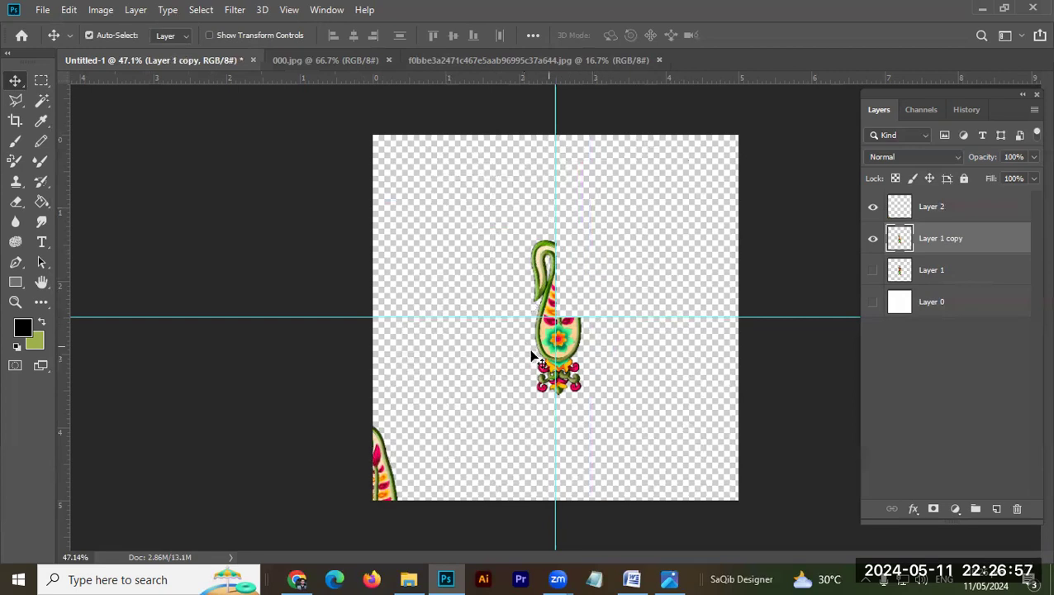
key(m)
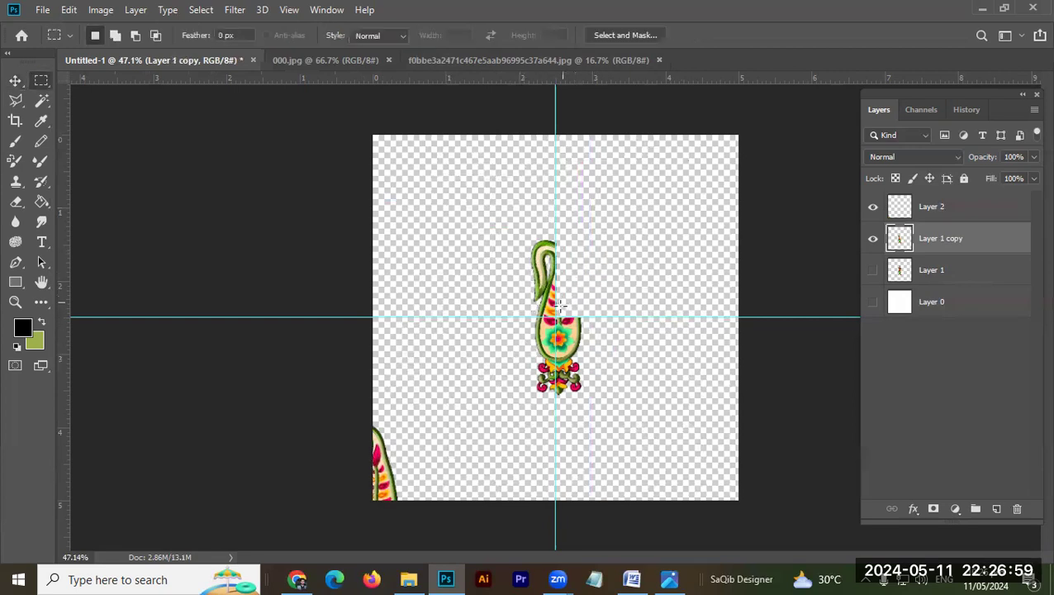
drag(554, 317, 474, 200)
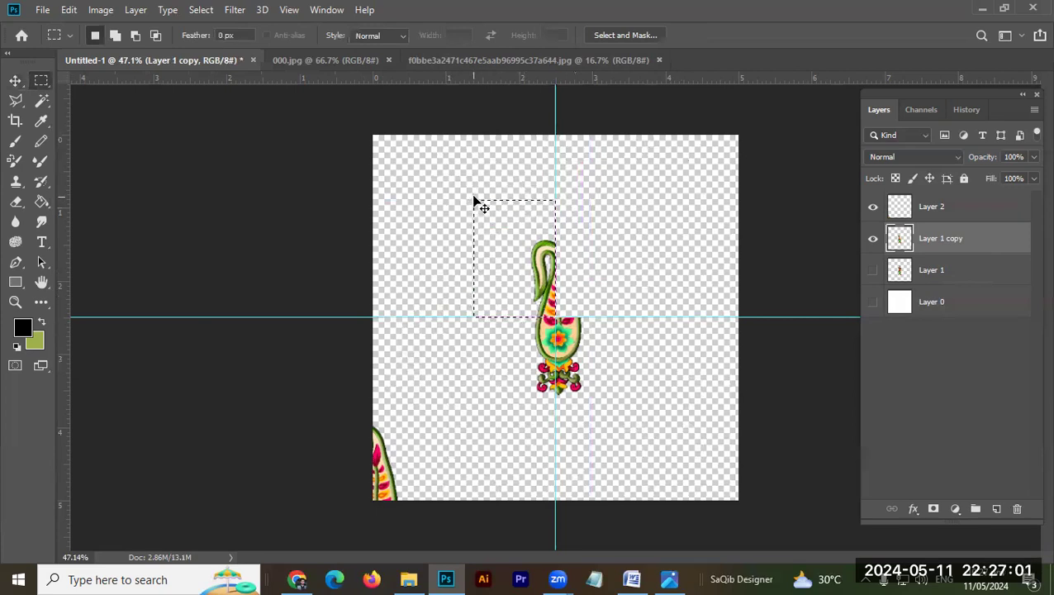
key(ctrl+j)
Align the separated upper-left quarter to the bottom and right edges of the canvas, then deselect.
key(ctrl+a)
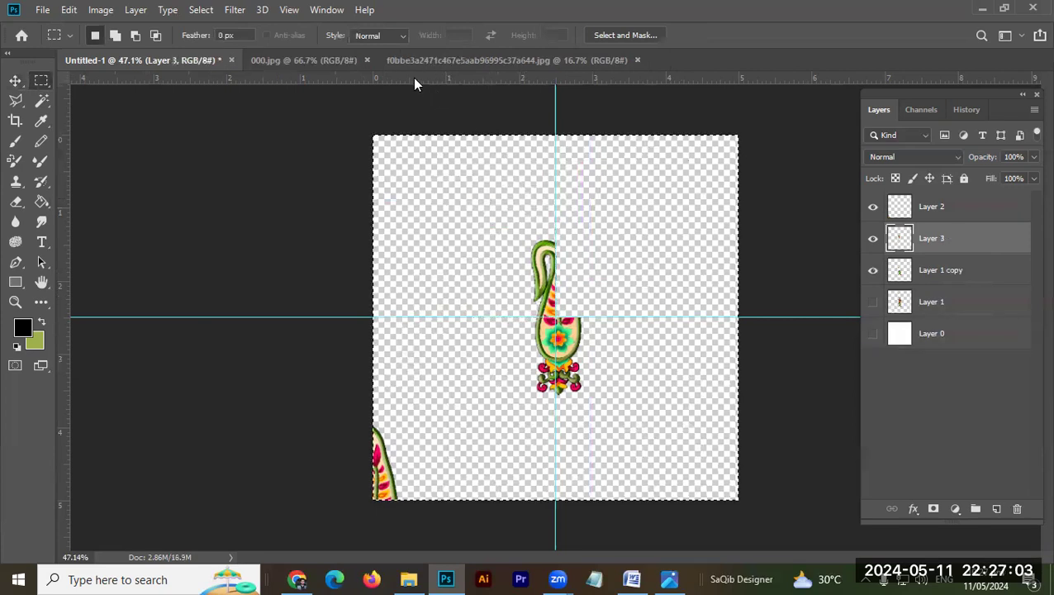
key(v)
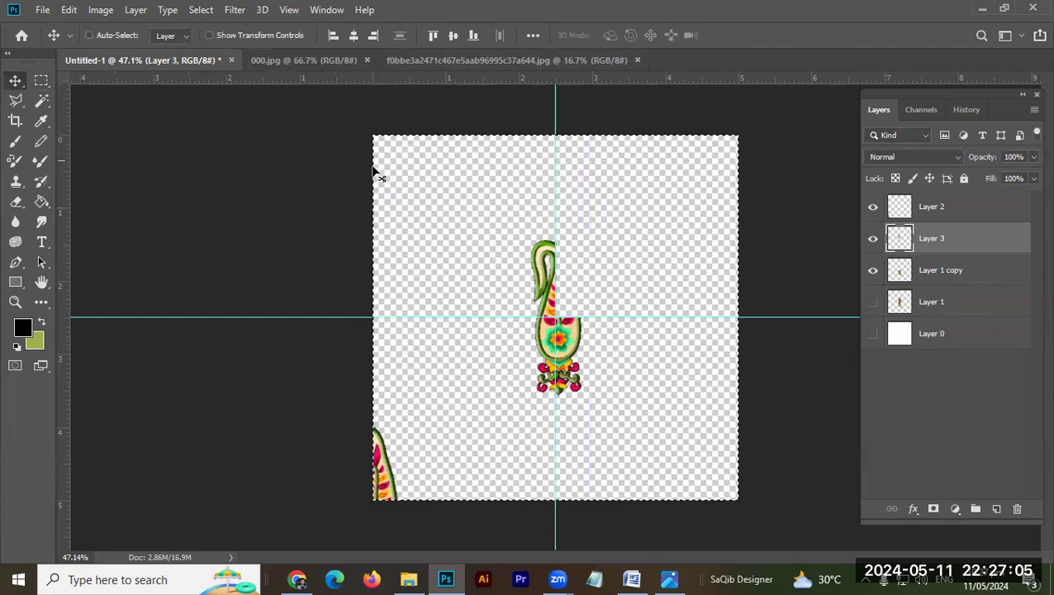
click(469, 36)
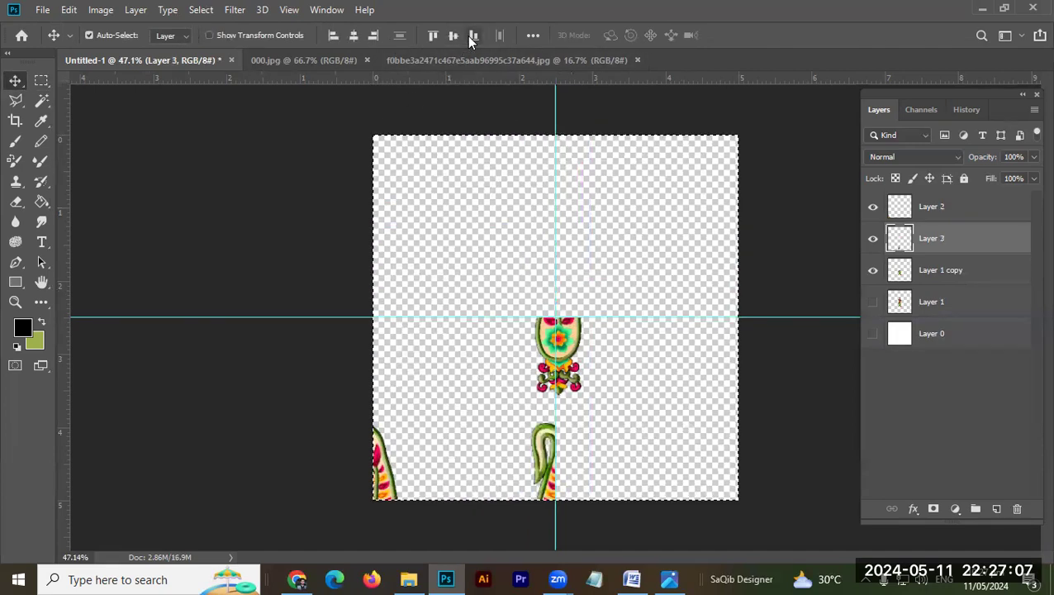
click(373, 36)
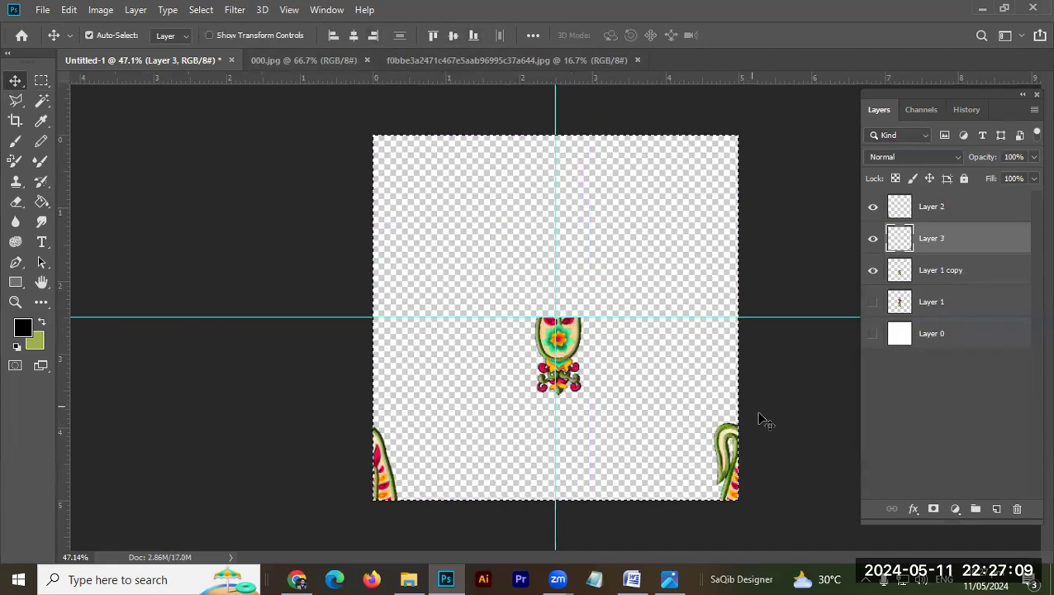
key(ctrl+d)
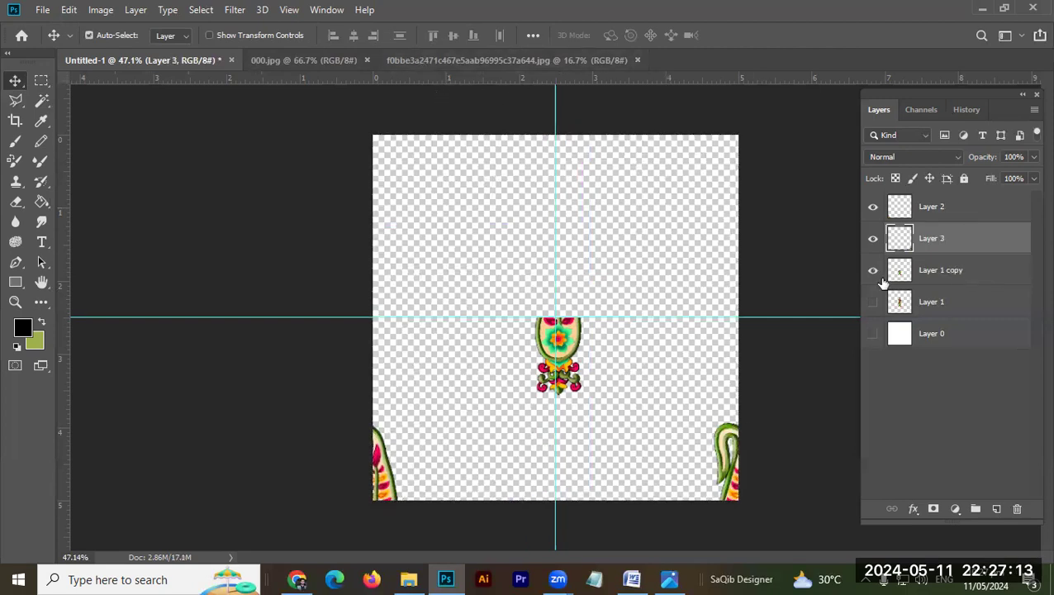
Cut the lower-right quarter of the paisley copy onto a new layer along the center guides.
click(937, 274)
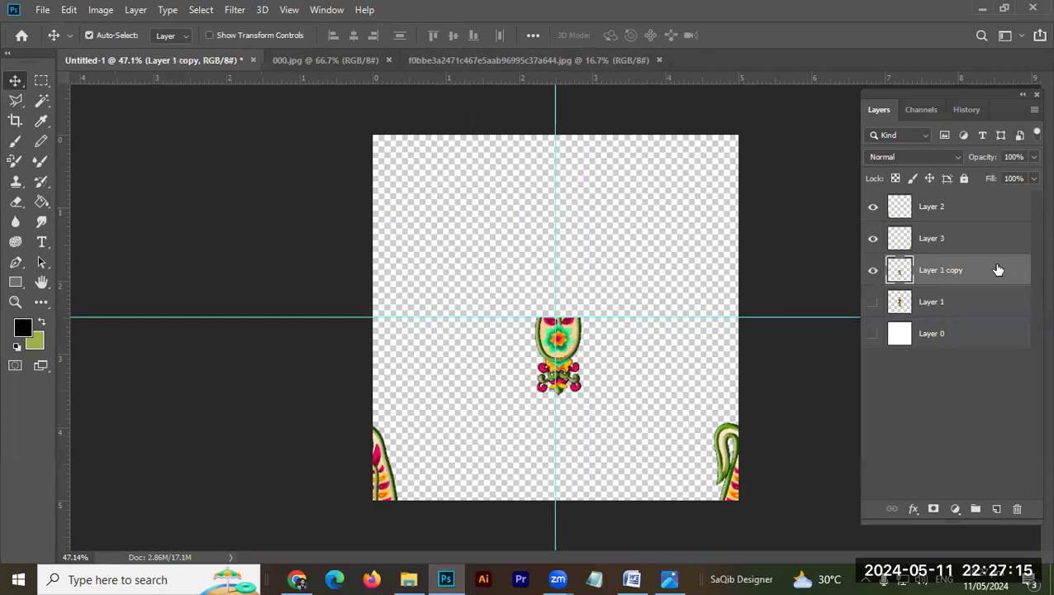
key(m)
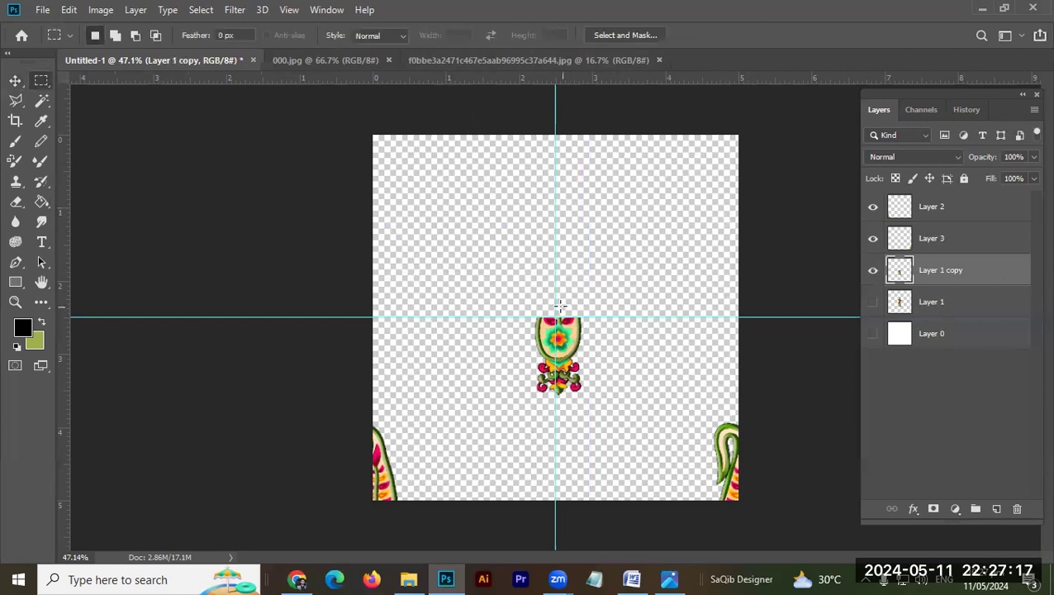
drag(553, 317, 636, 428)
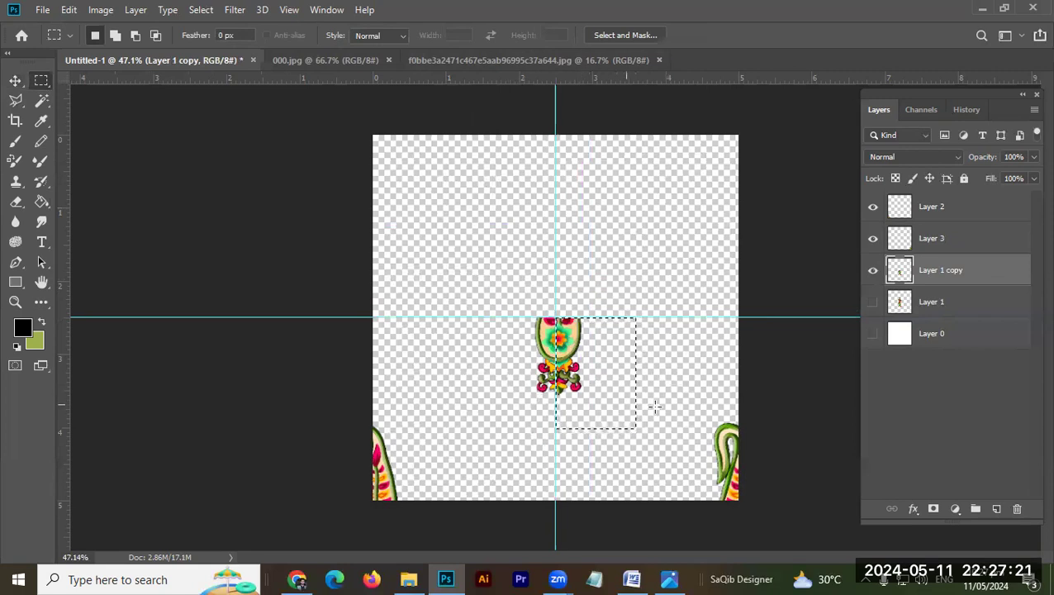
key(ctrl+j)
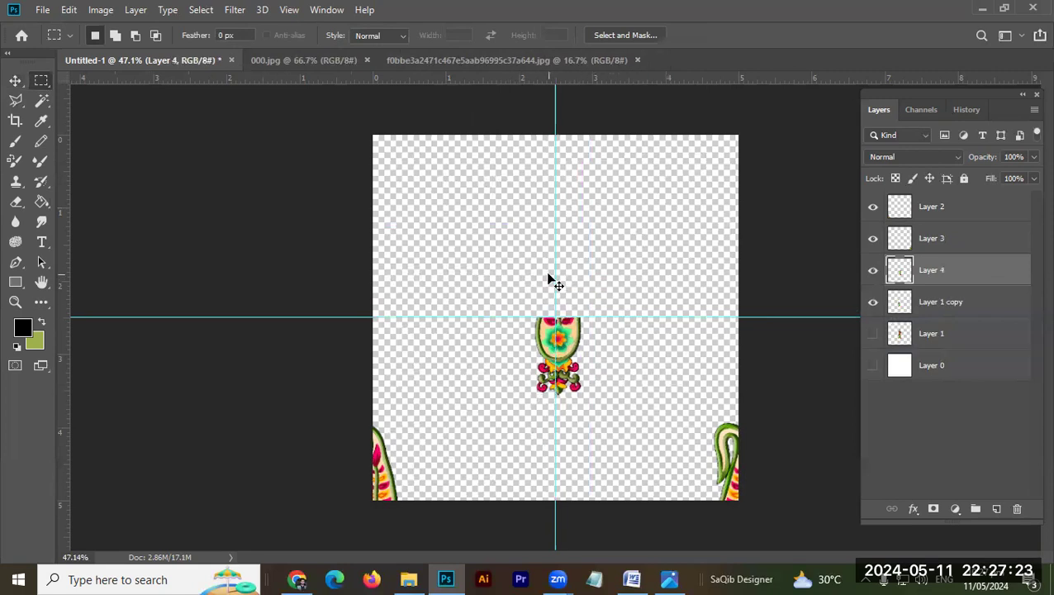
Align the separated lower-right quarter to the left and top edges of the canvas, then deselect.
key(v)
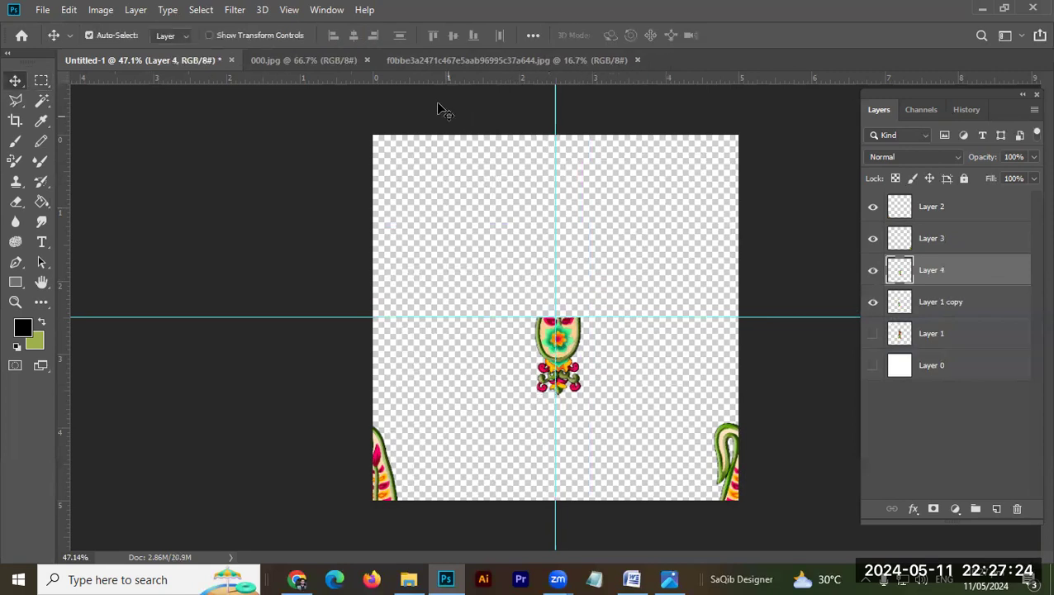
key(ctrl+a)
click(332, 35)
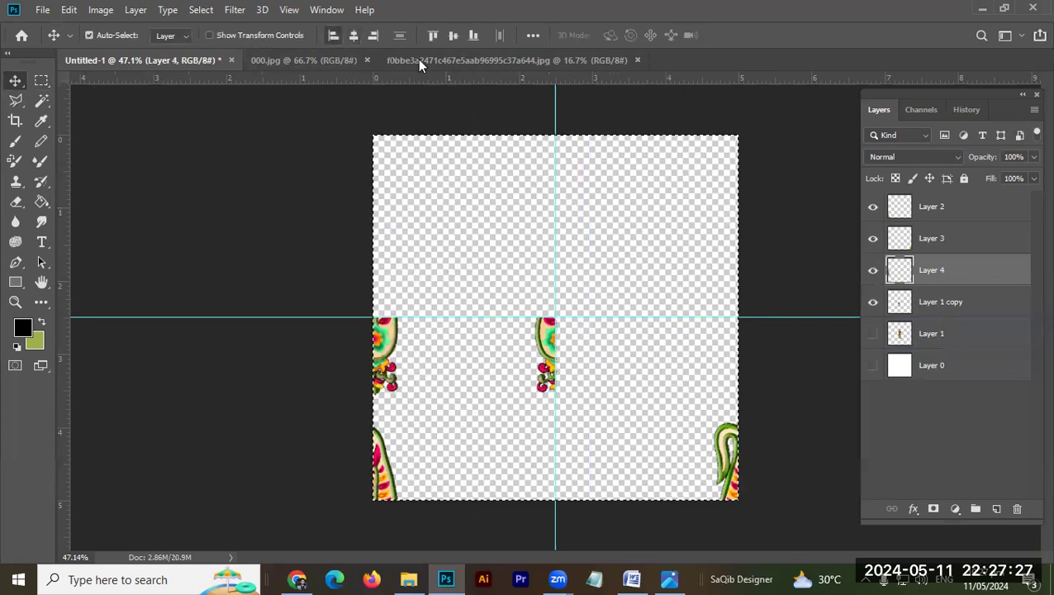
click(430, 37)
key(ctrl+d)
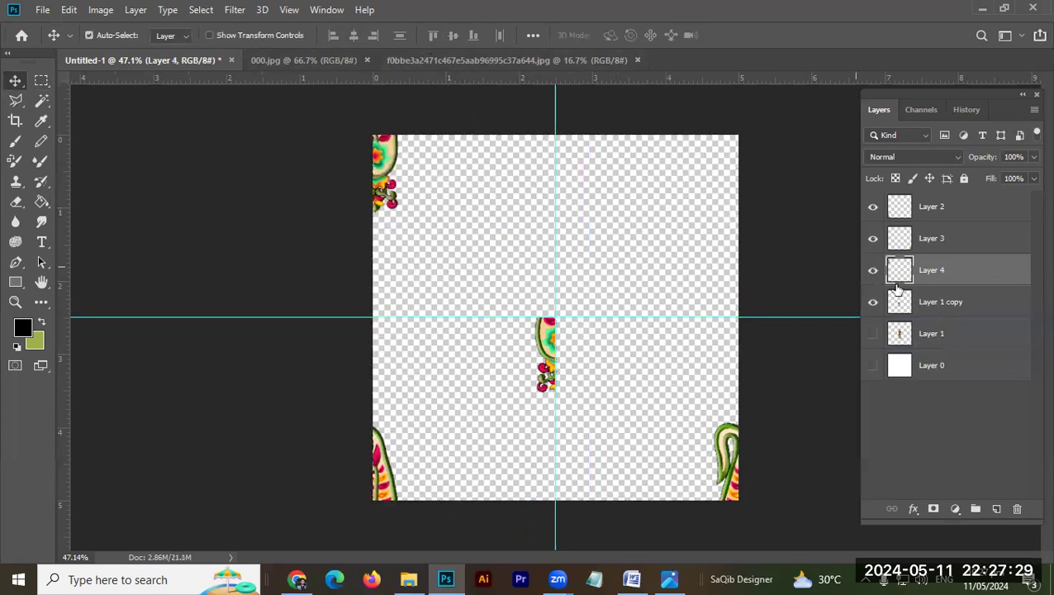
Align the remaining lower-left quarter in Layer 1 copy to the right and top edges of the canvas, then deselect.
click(938, 303)
drag(546, 335, 502, 278)
drag(515, 343, 568, 245)
key(ctrl+a)
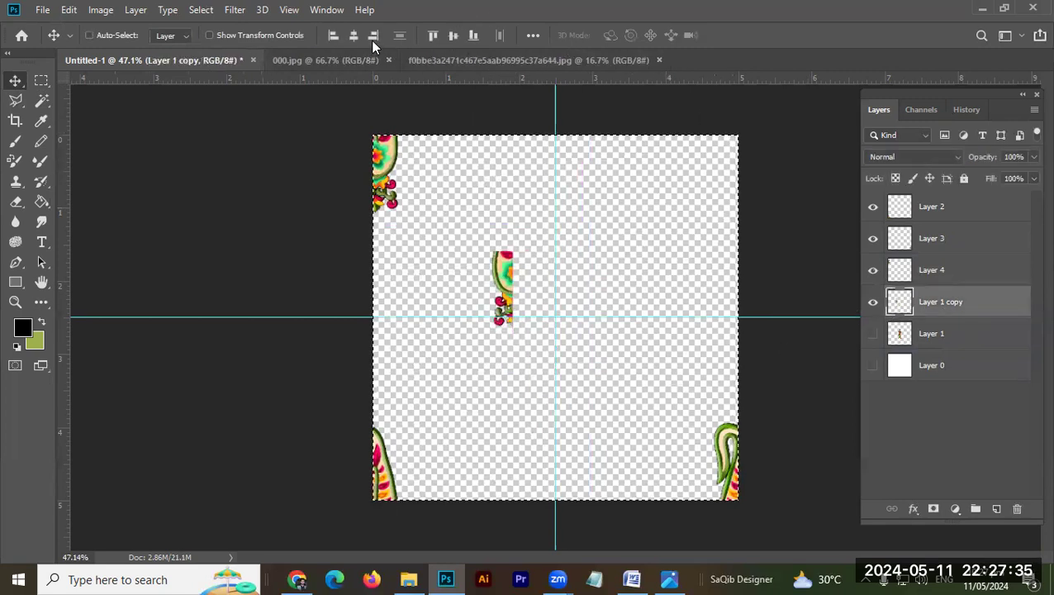
click(372, 36)
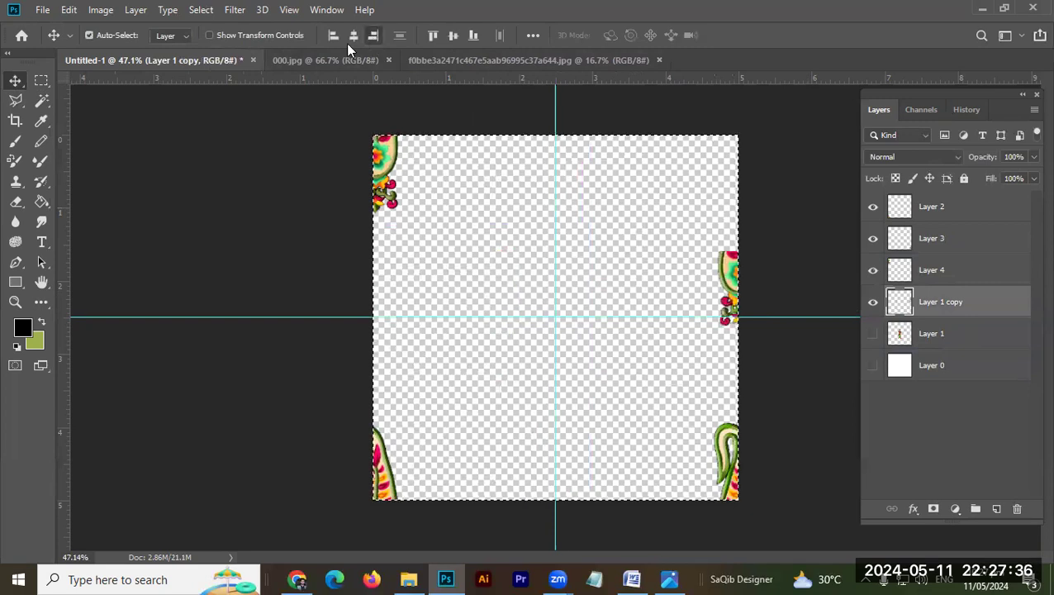
click(433, 34)
key(ctrl+d)
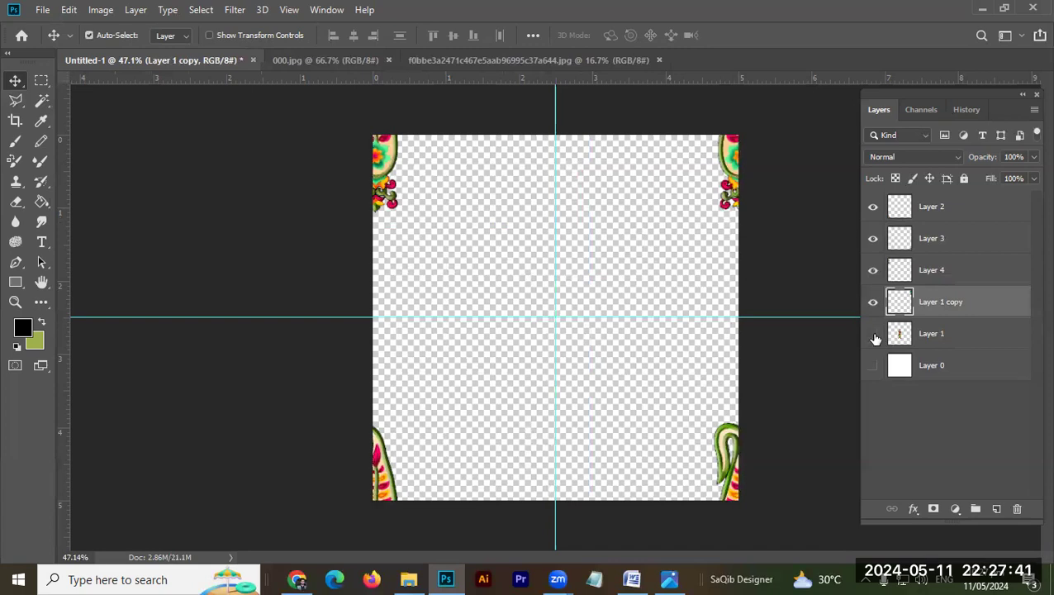
Show the central paisley in Layer 1, keeping the white background layer hidden, and select the entire canvas.
click(874, 334)
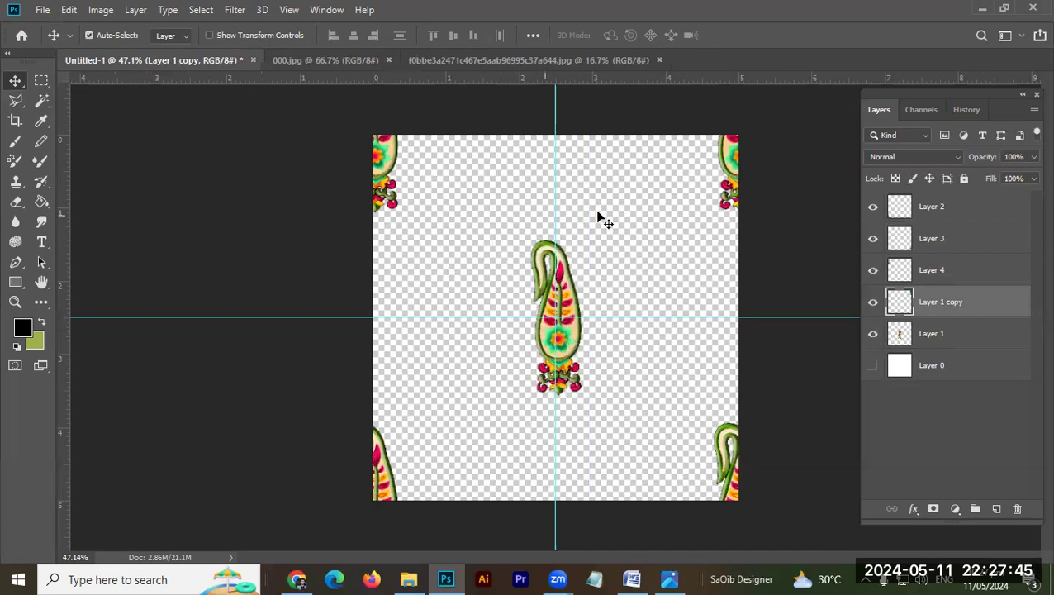
click(873, 366)
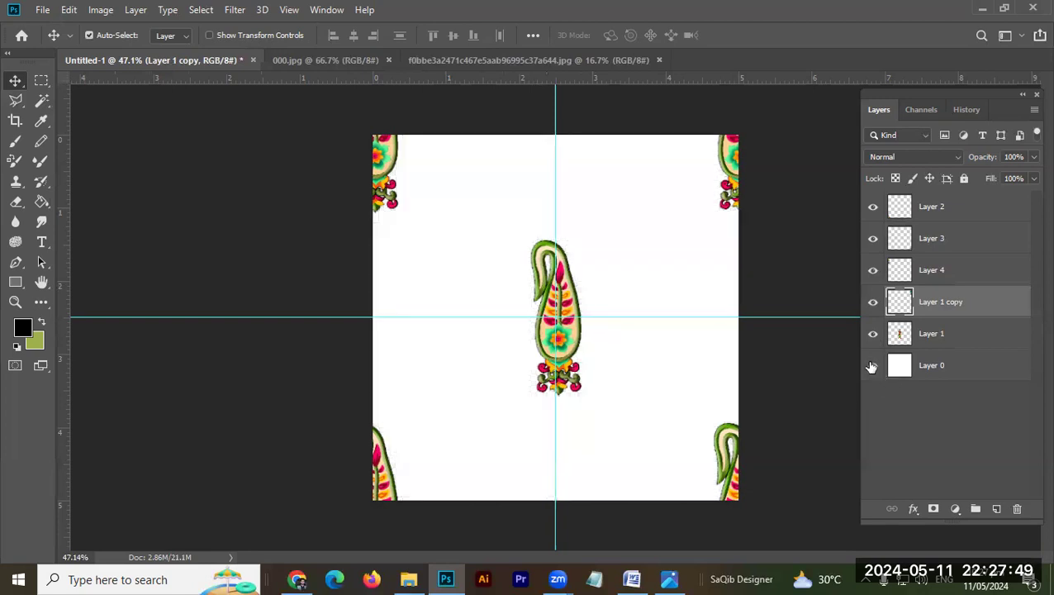
click(873, 365)
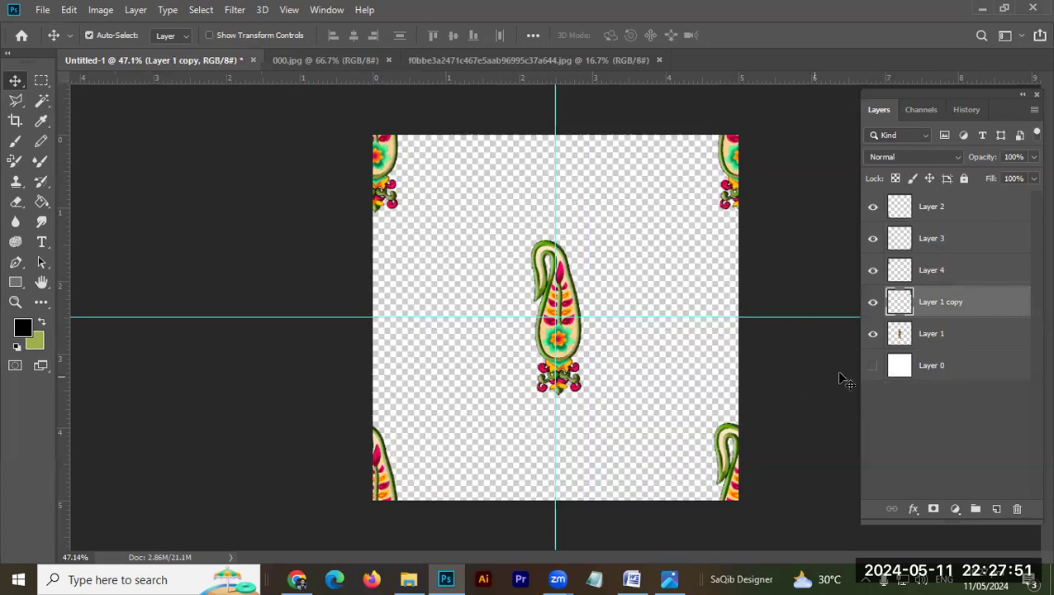
key(ctrl+a)
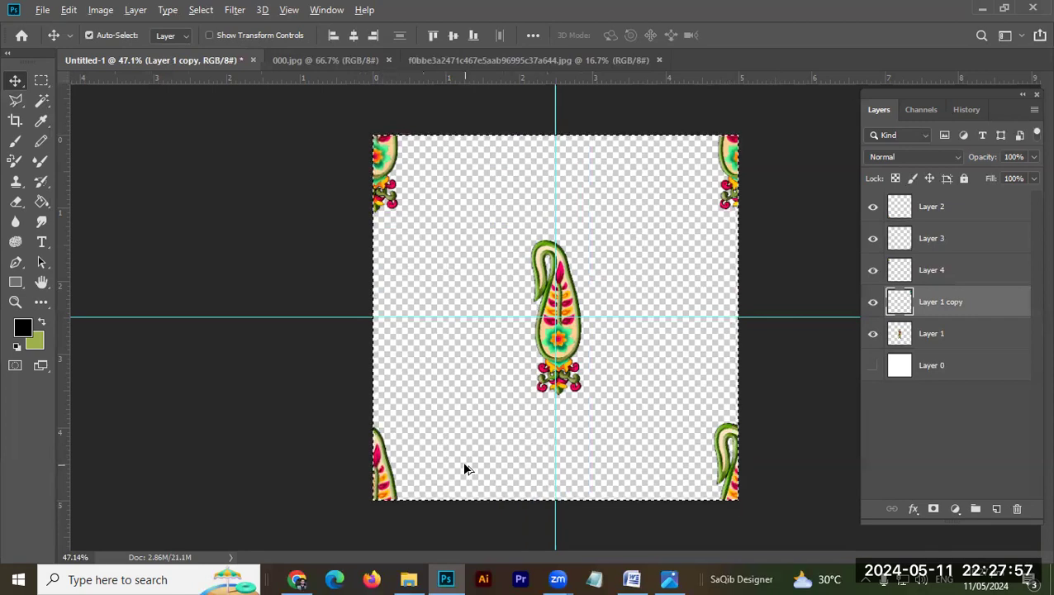
Define the selected canvas as a pattern under the suggested name Pattern 45, then deselect.
key(alt+e)
key(d)
key(d)
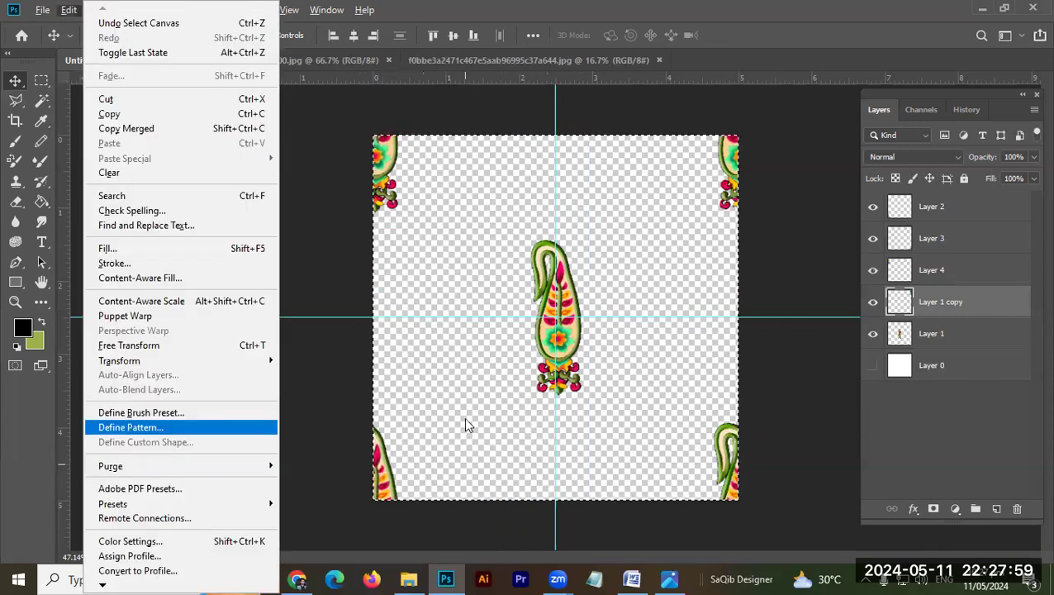
key(Return)
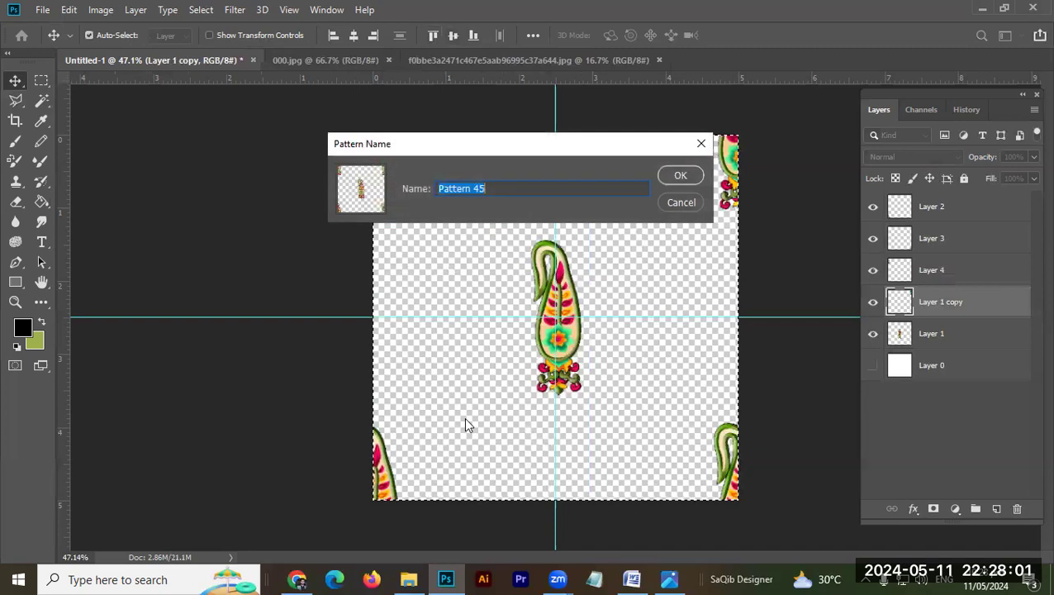
click(680, 175)
key(ctrl+d)
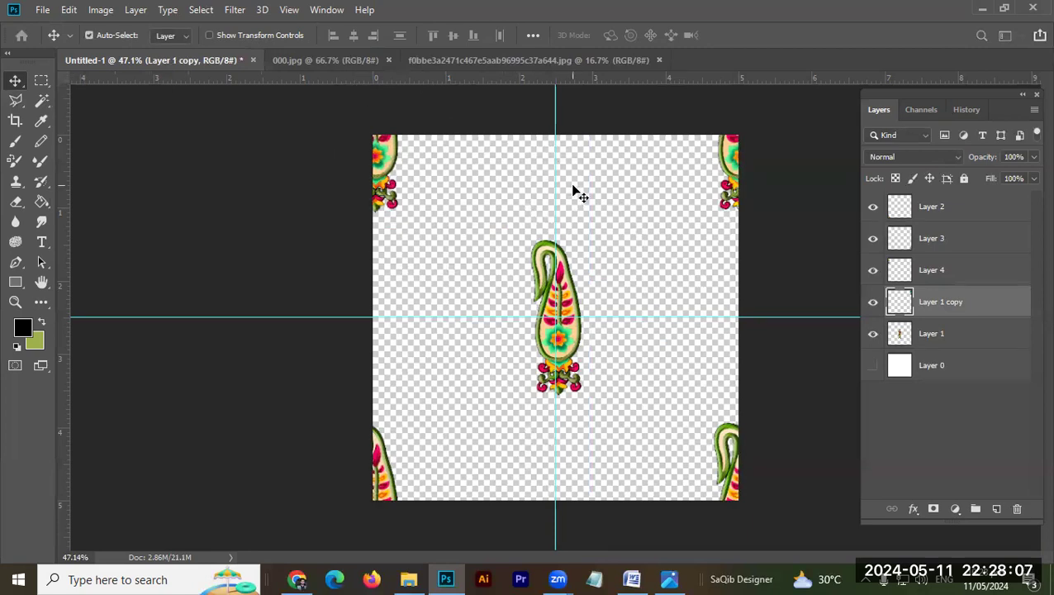
Create a new white RGB document 40 inches wide and 45 inches high at 200 pixels per inch.
key(ctrl+n)
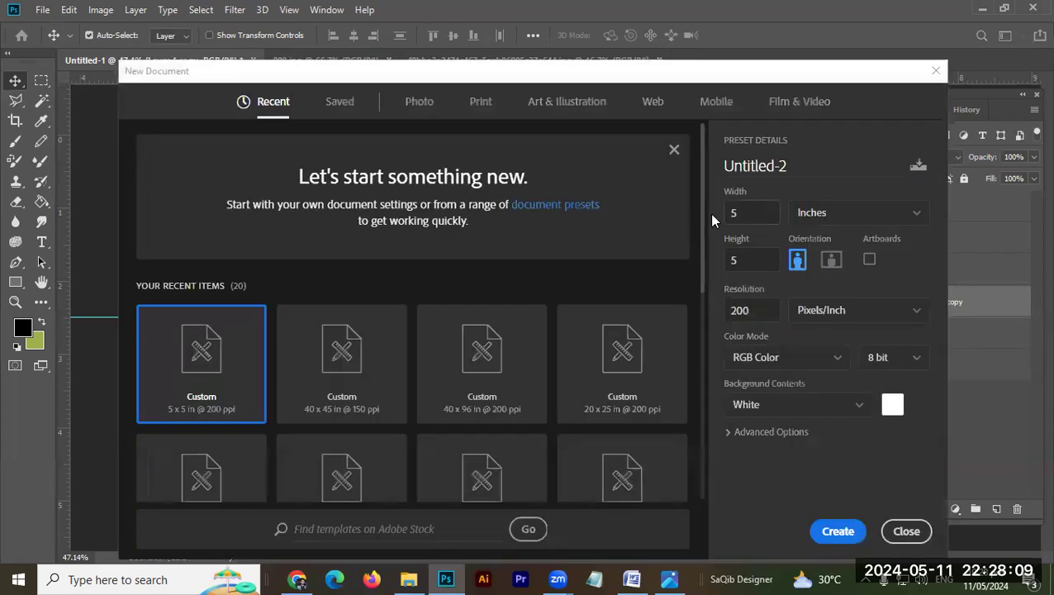
click(741, 216)
text(40)
key(Tab)
text(45)
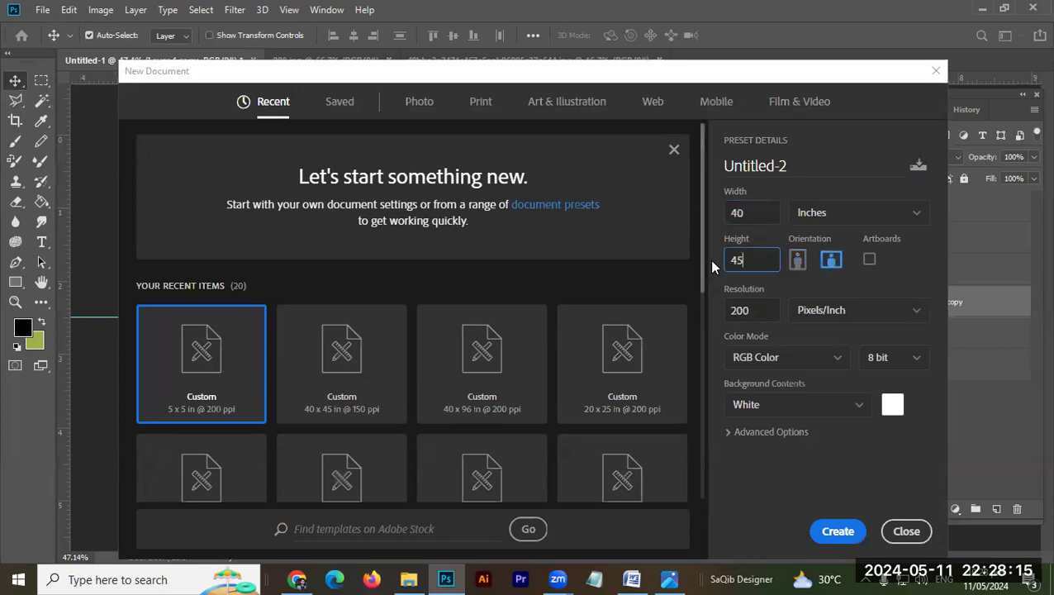
click(839, 532)
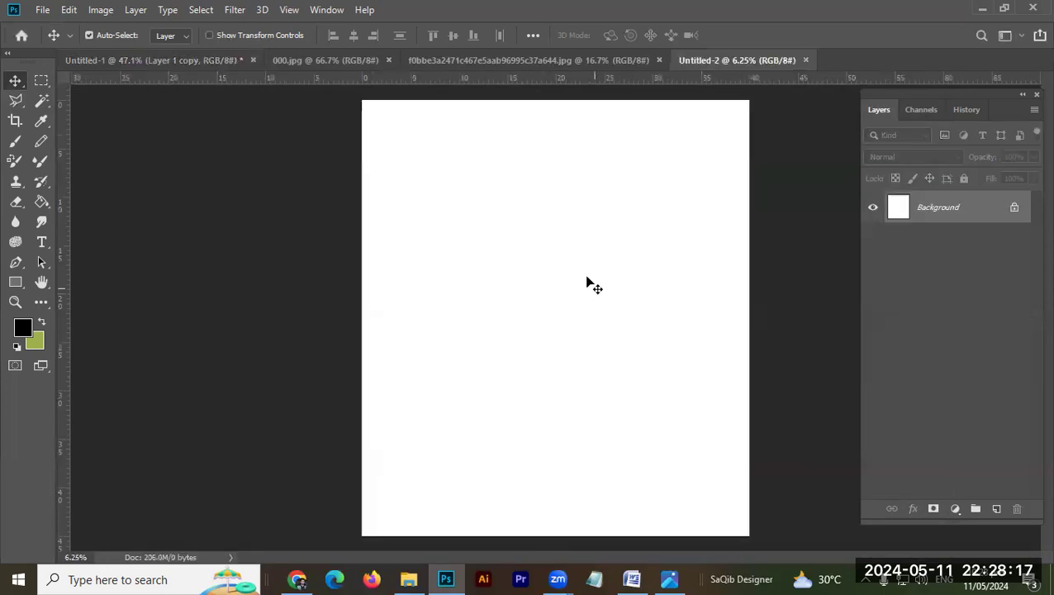
Close the 000.jpg and f0bbe3a2471c467e5aab96995c37a644.jpg documents, keeping the tile and the new large document open.
click(190, 59)
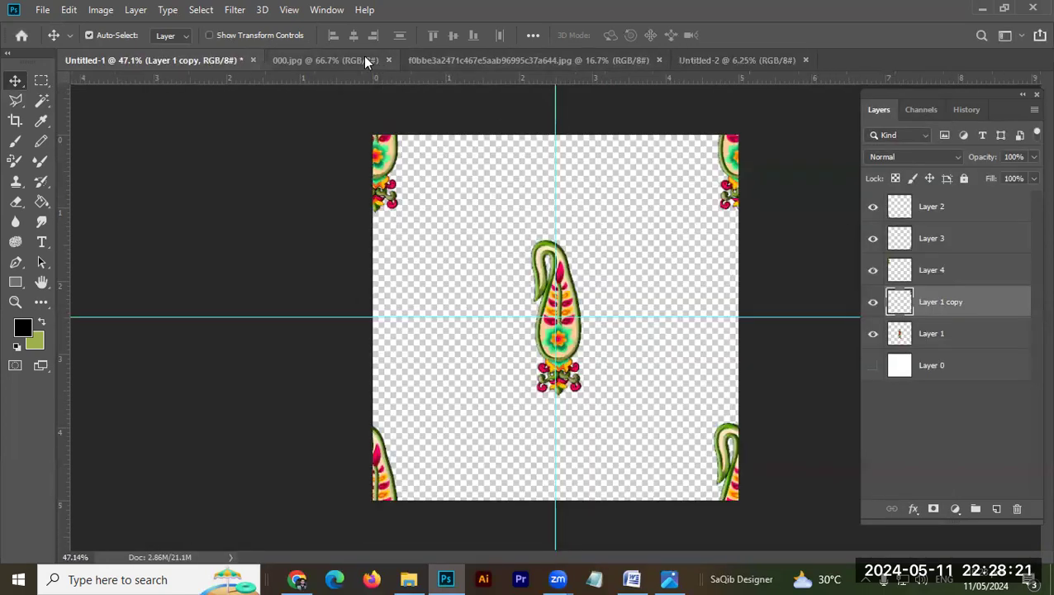
click(364, 58)
click(388, 61)
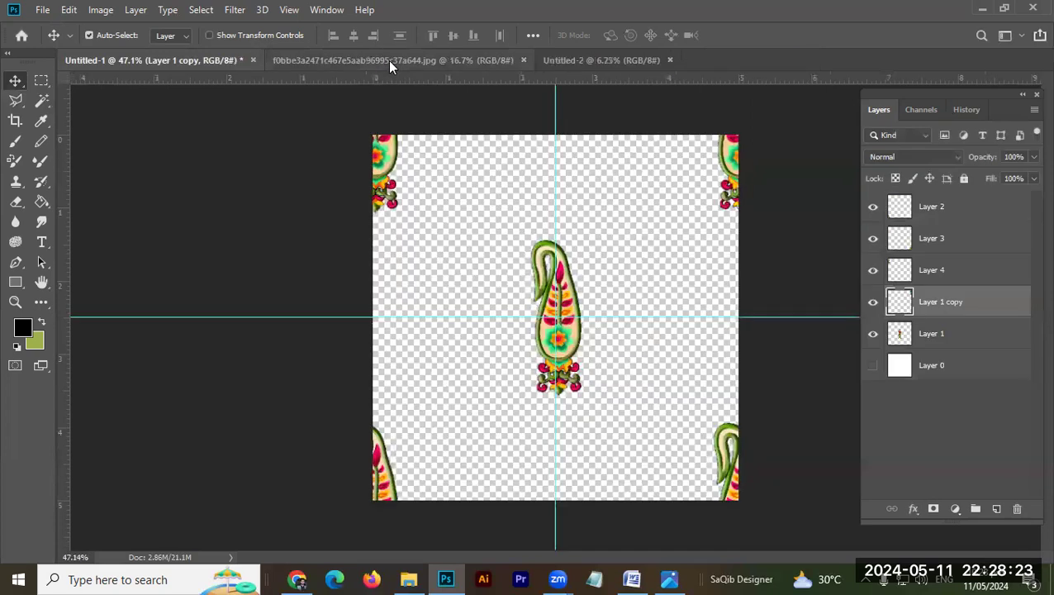
click(523, 61)
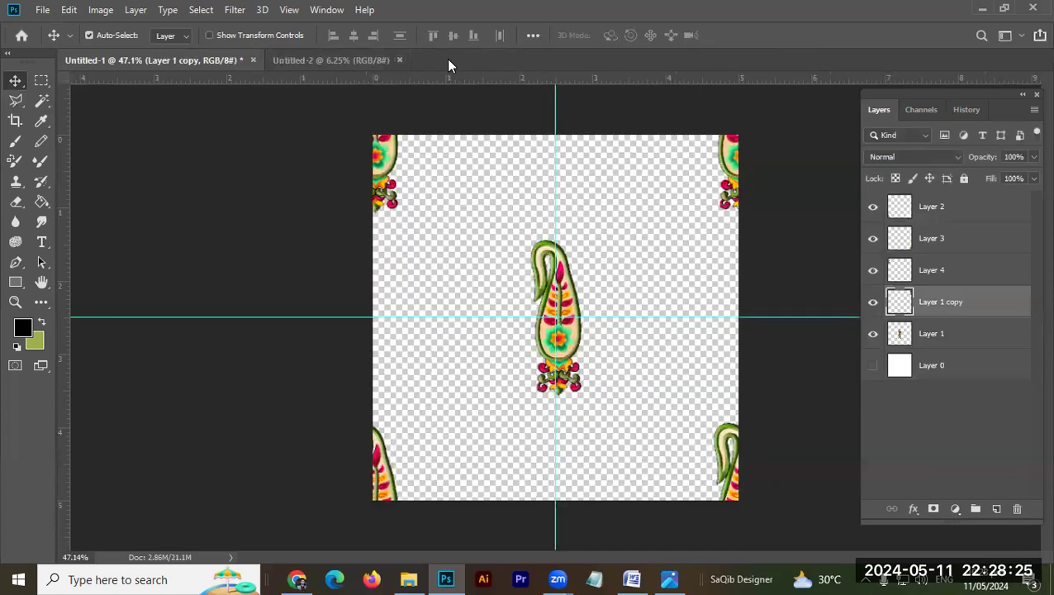
In Untitled-2, add a pattern fill layer using the new paisley pattern at 210% scale.
click(344, 61)
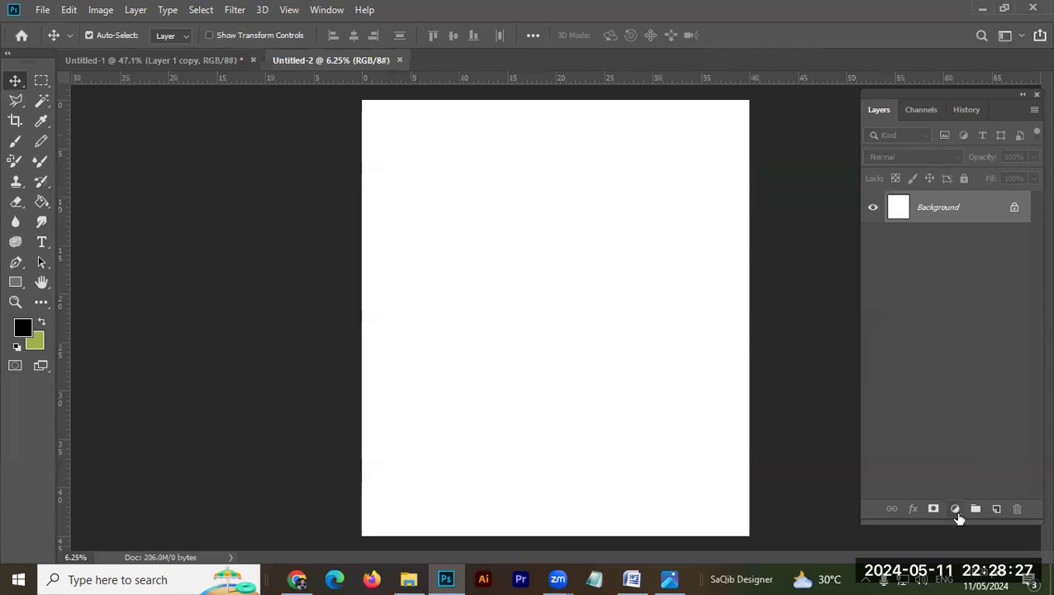
click(955, 510)
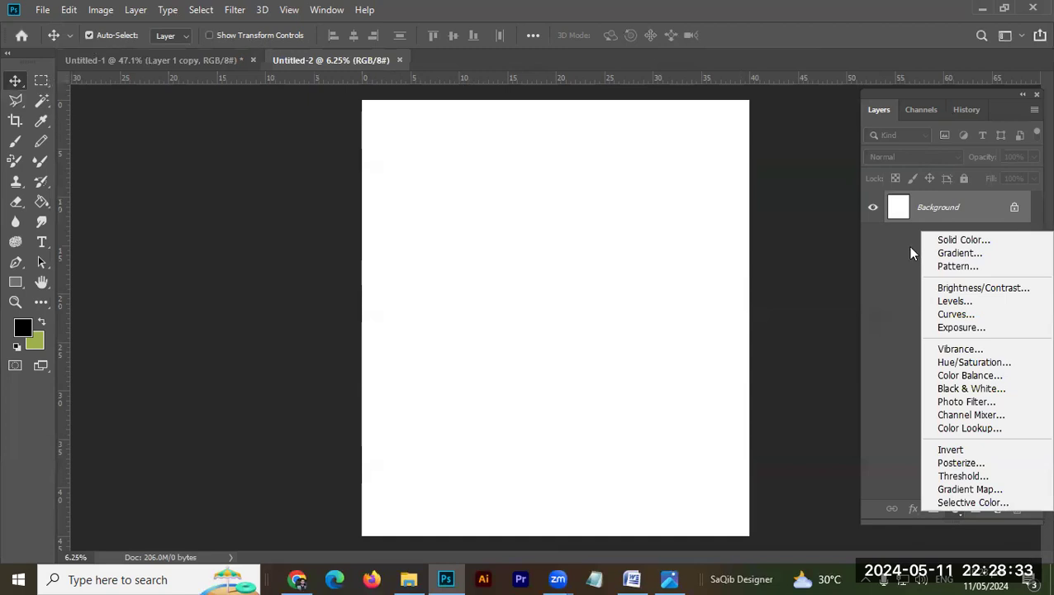
click(978, 268)
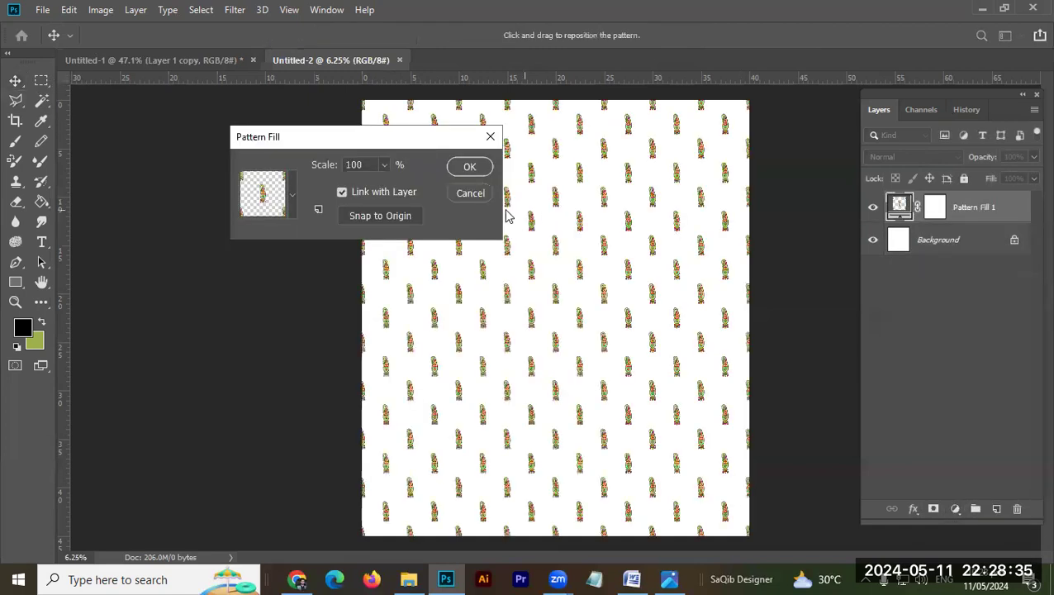
key(ctrl+space)
drag(578, 273, 433, 231)
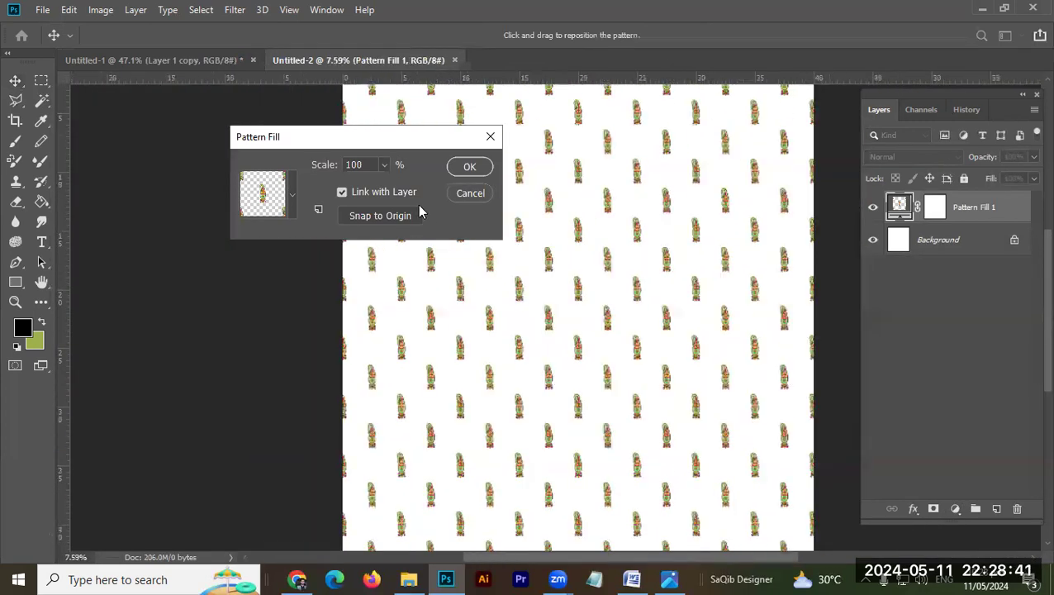
click(384, 166)
drag(398, 188, 415, 187)
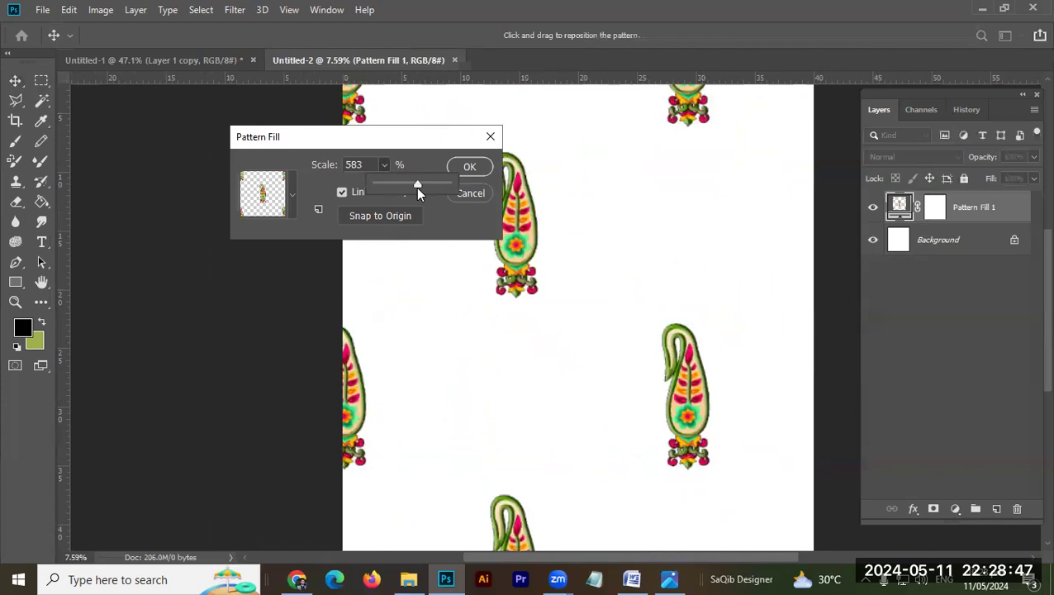
drag(393, 185, 384, 184)
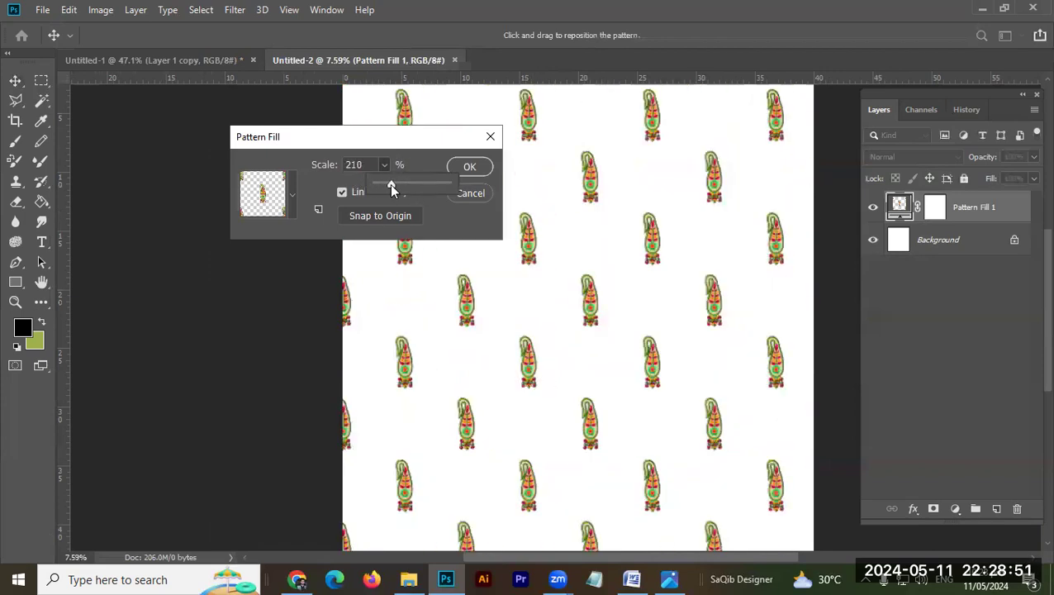
click(451, 167)
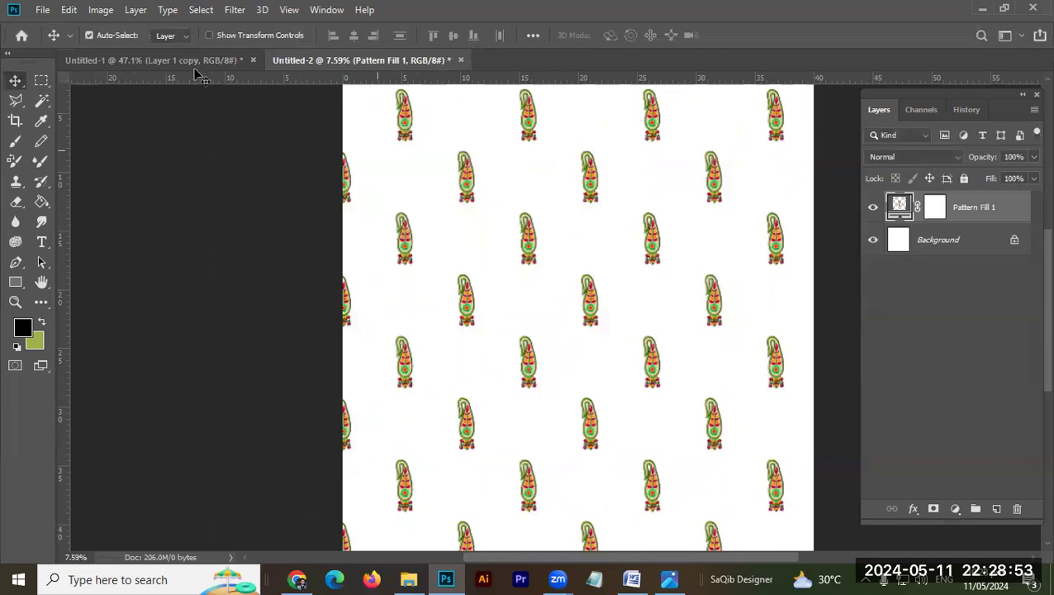
Return to Untitled-1 and duplicate the central paisley in Layer 1 into the upper-left area of the tile.
click(189, 62)
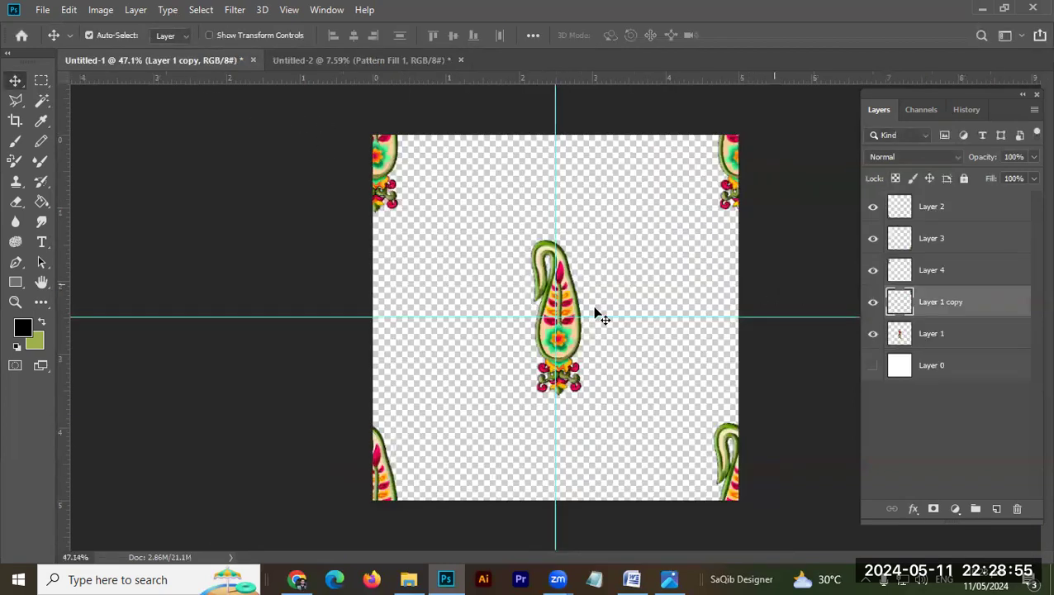
click(578, 357)
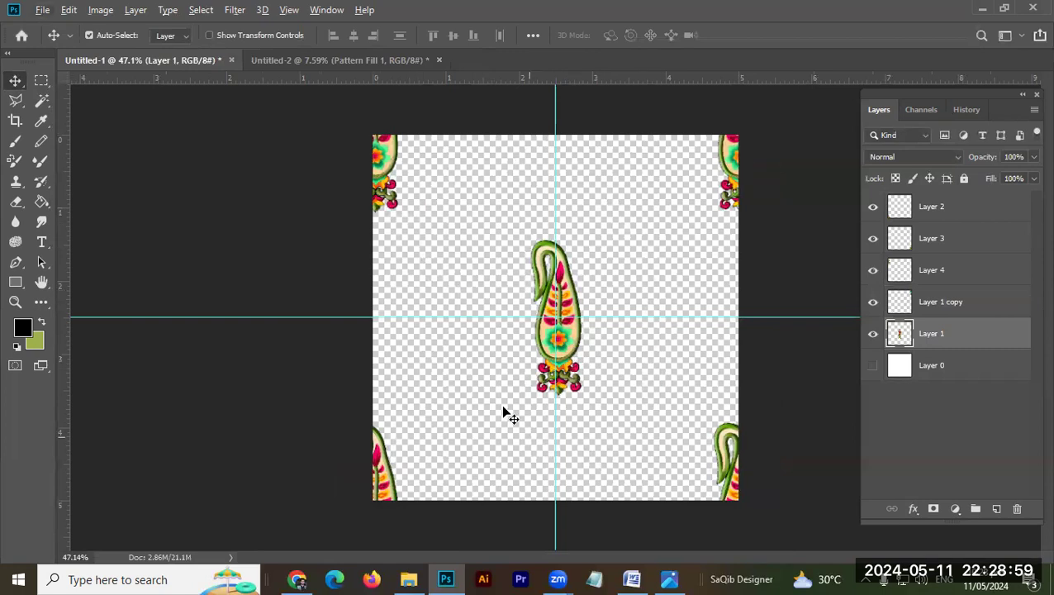
drag(567, 347, 463, 258)
Flip the upper-left paisley copy horizontally and scale it down to about three quarters of its size.
key(alt+e)
key(a)
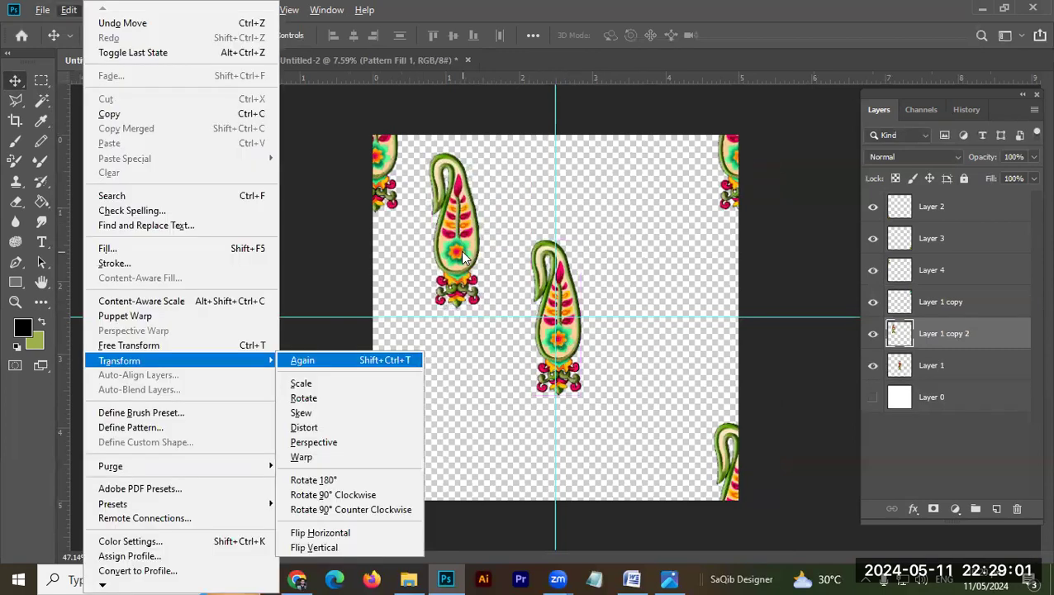
key(r)
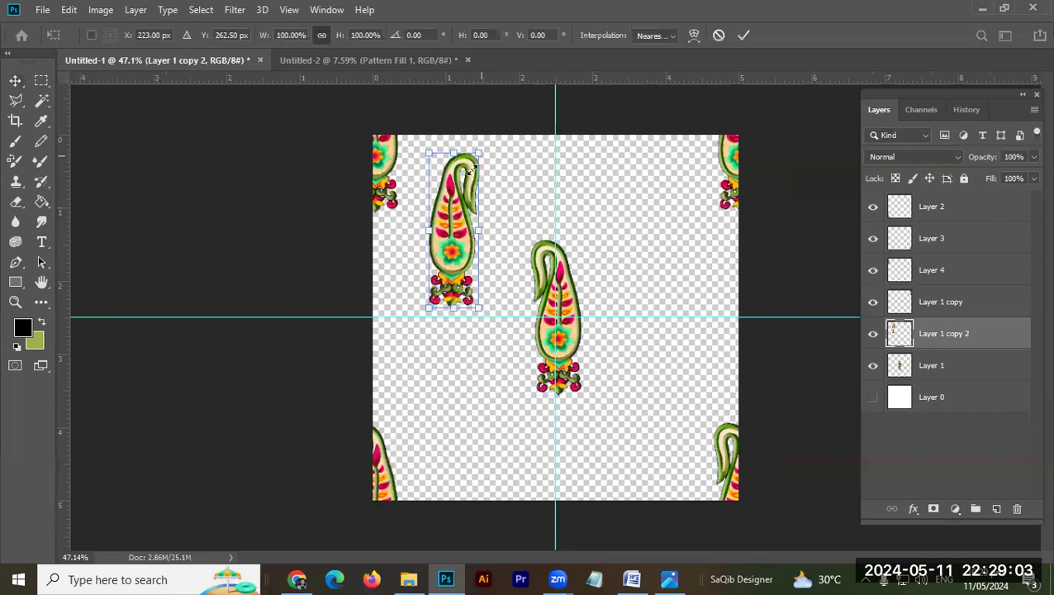
drag(473, 169, 466, 188)
key(Return)
Duplicate the small paisley to the bottom edge of the tile, left of the vertical guide, and flip the copy horizontally.
drag(445, 251, 525, 466)
key(alt+e)
key(a)
click(489, 445)
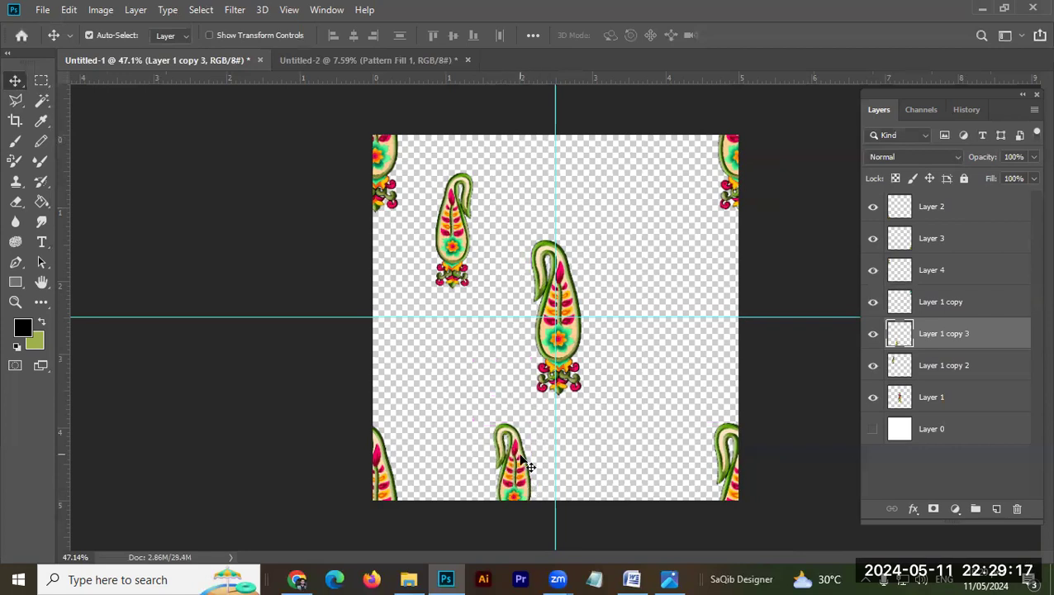
Move the lower small paisley up until it lies fully inside the tile, then crop the document to the existing canvas bounds.
drag(519, 454, 514, 434)
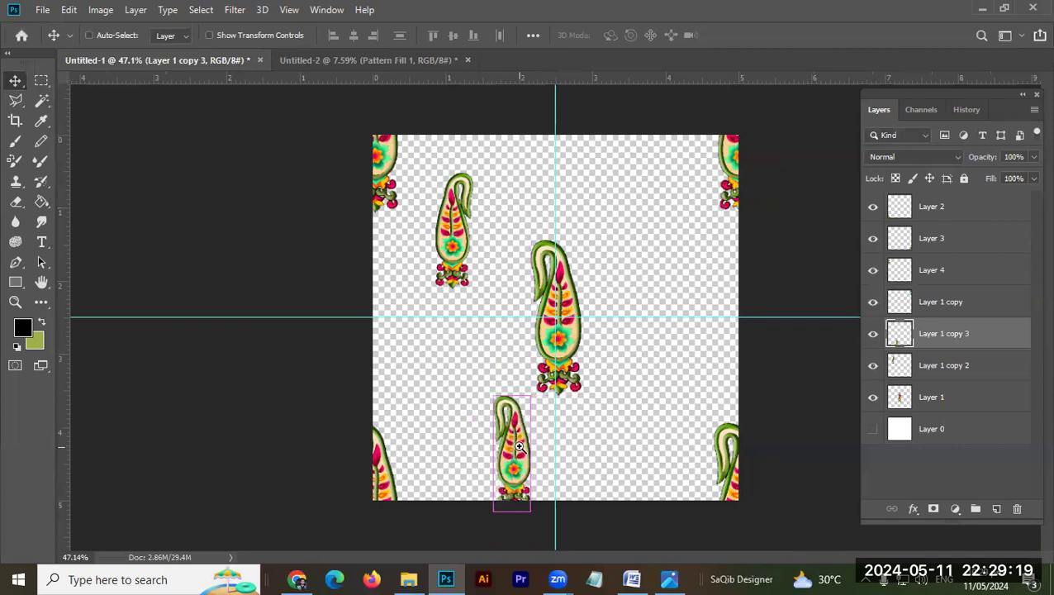
scroll(521, 450, down, 2)
drag(526, 453, 538, 424)
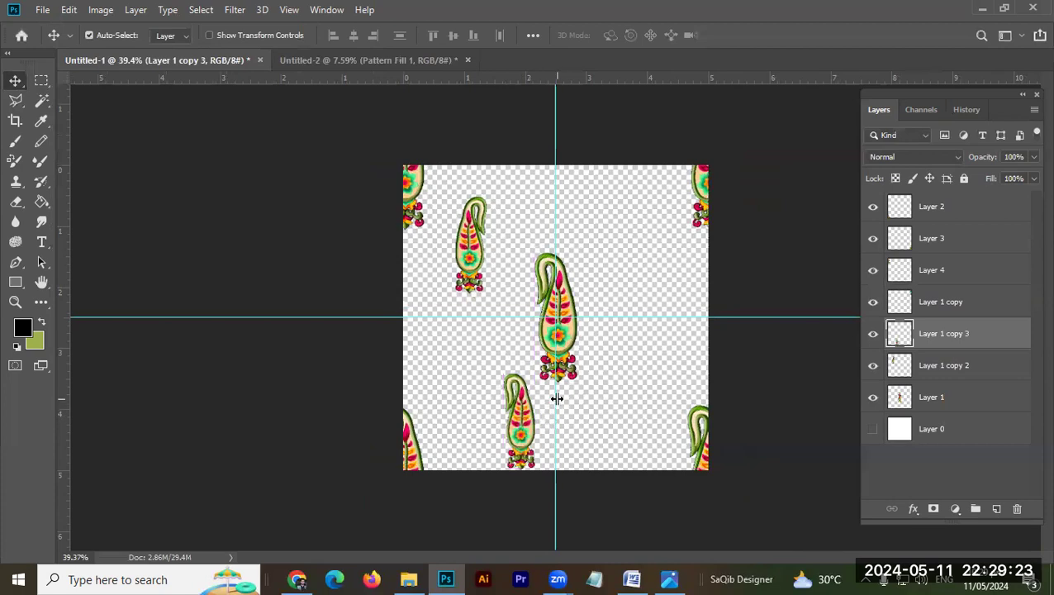
key(c)
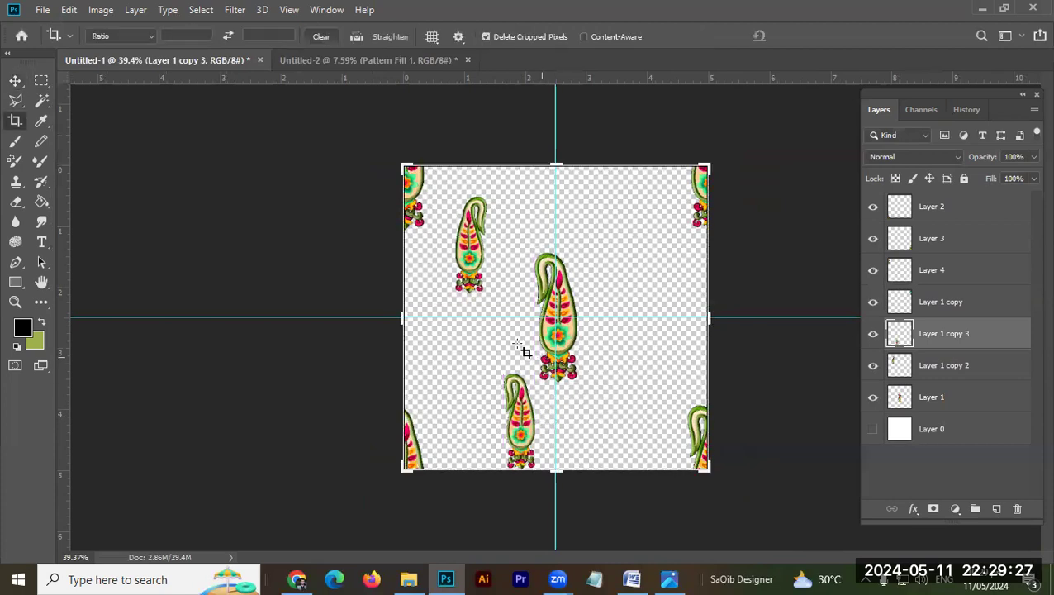
double_click(438, 192)
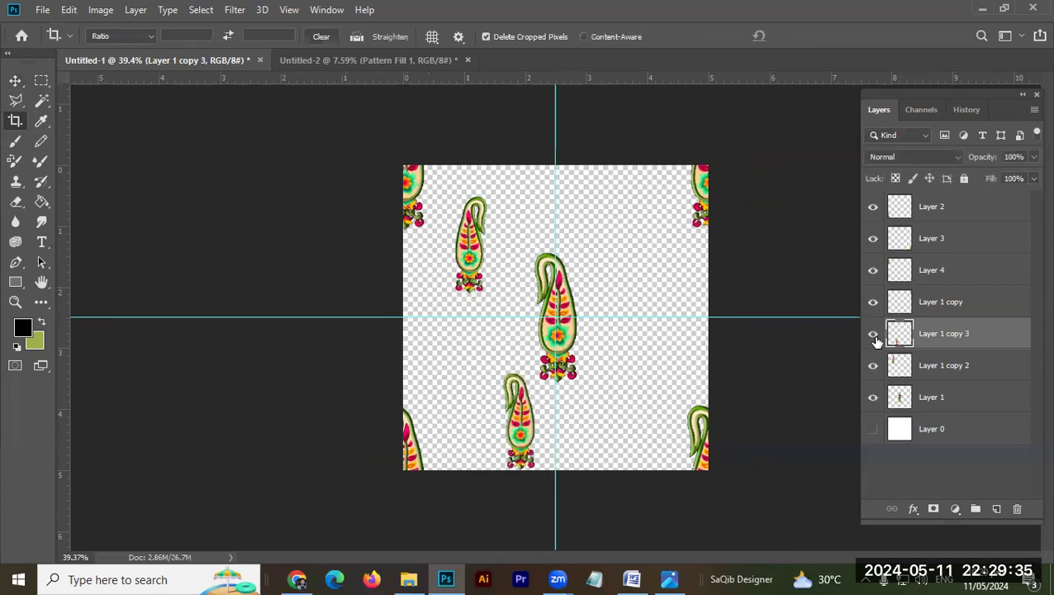
Apply the Offset filter to Layer 1 copy 3 with horizontal 0, vertical +137 pixels and Wrap Around.
click(235, 10)
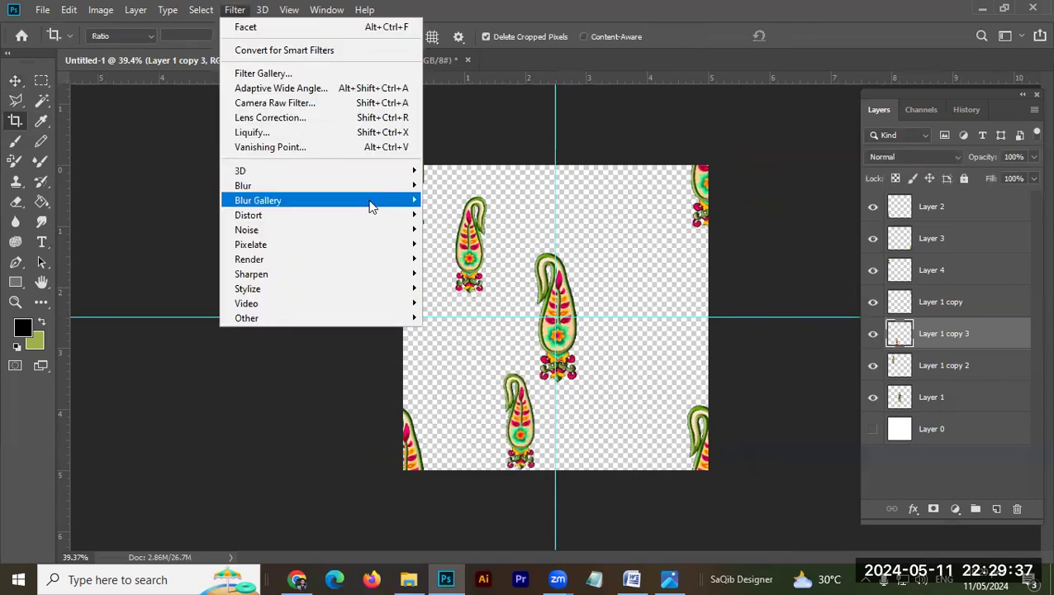
mouse_move(379, 200)
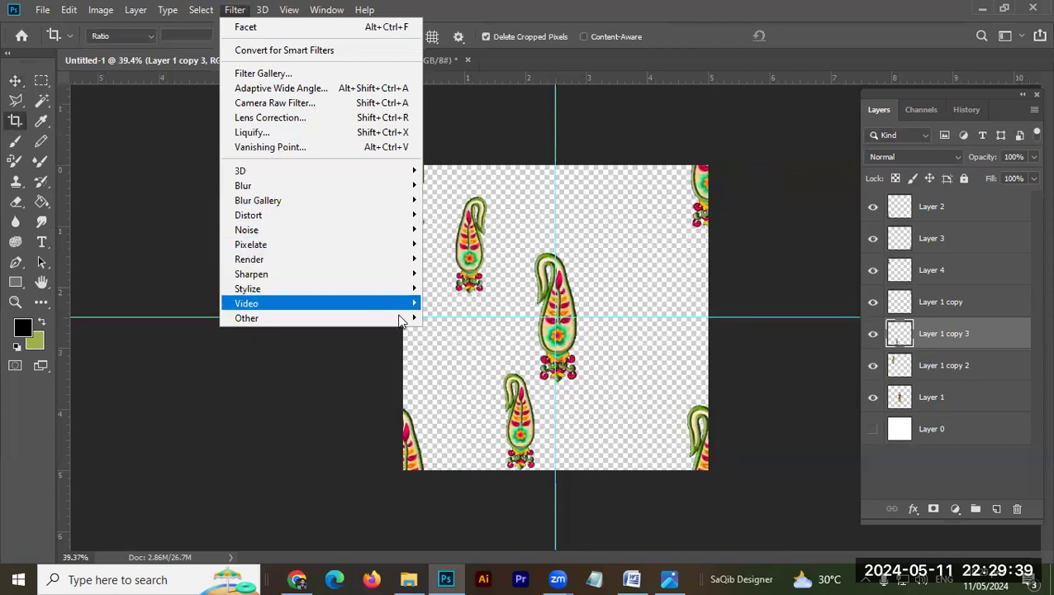
mouse_move(405, 322)
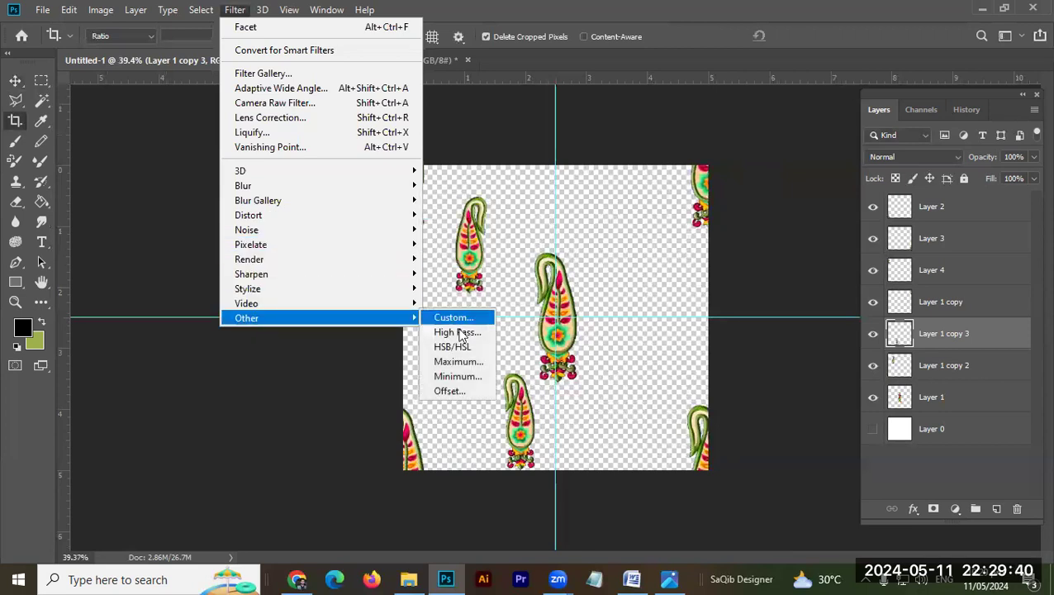
click(462, 390)
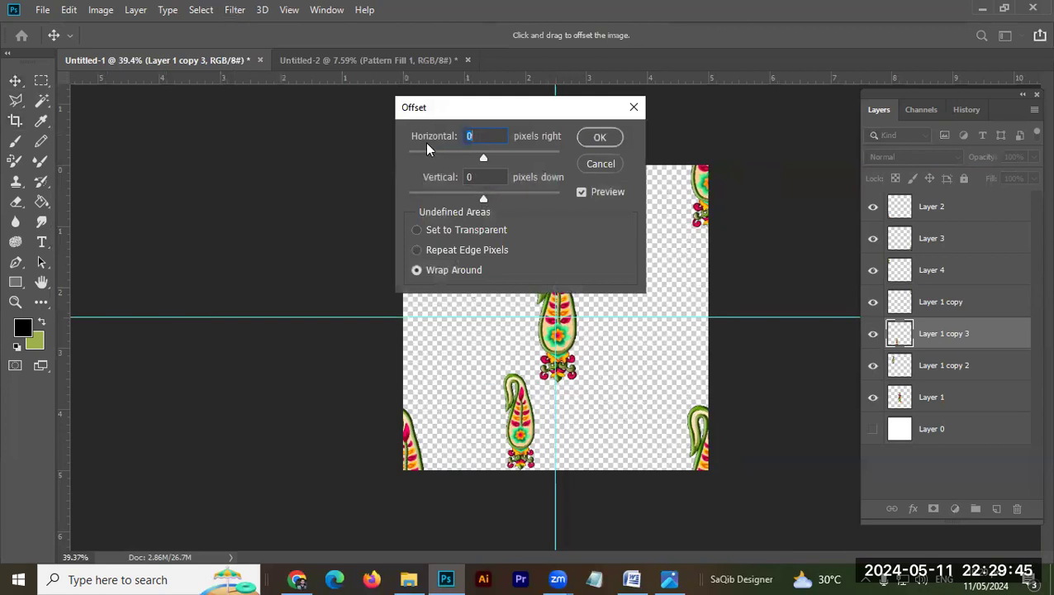
click(493, 155)
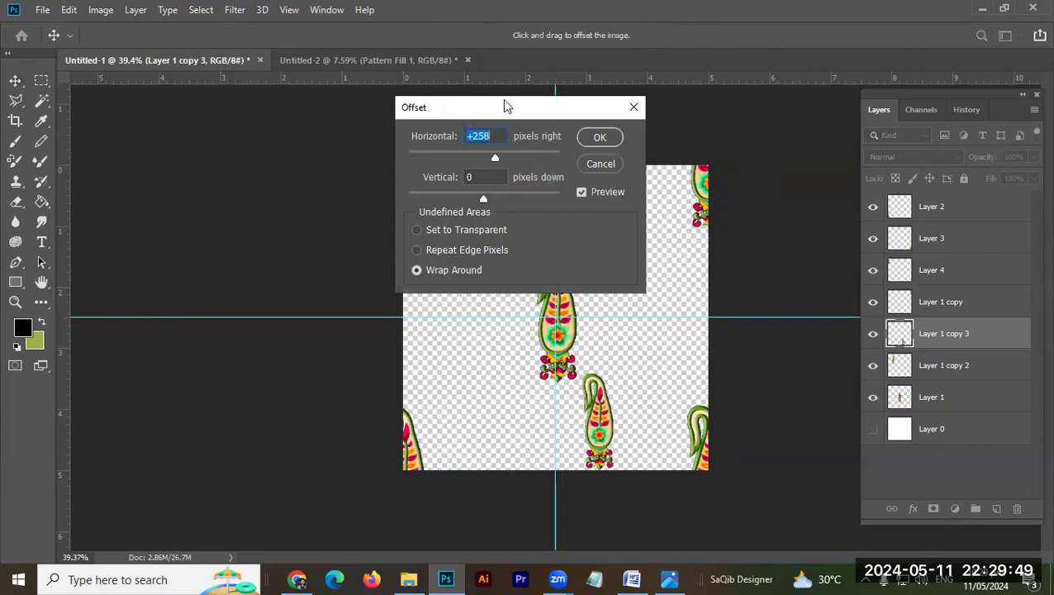
drag(520, 109, 730, 110)
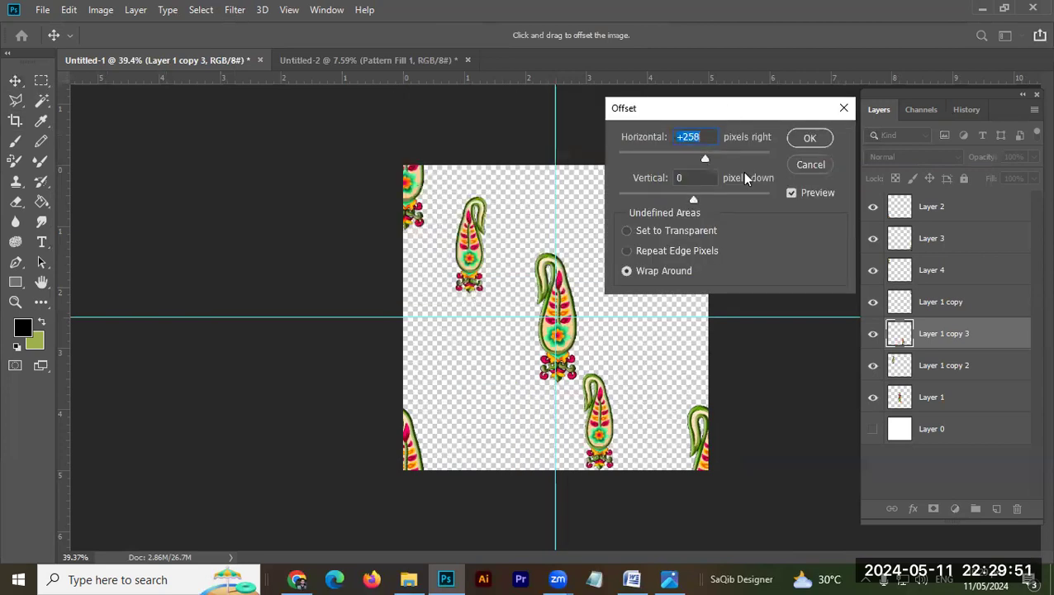
text(0)
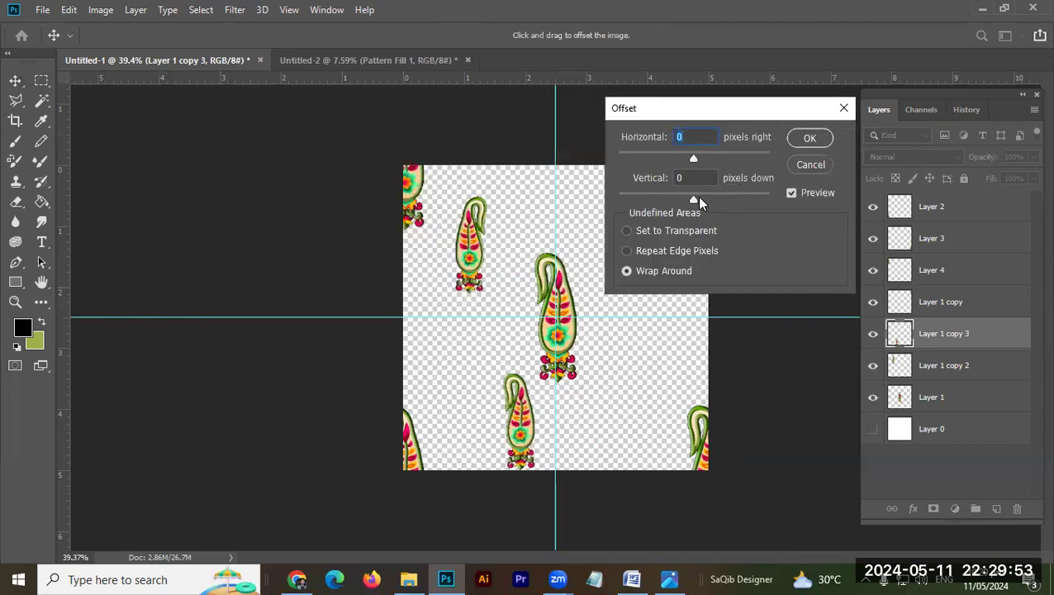
click(698, 198)
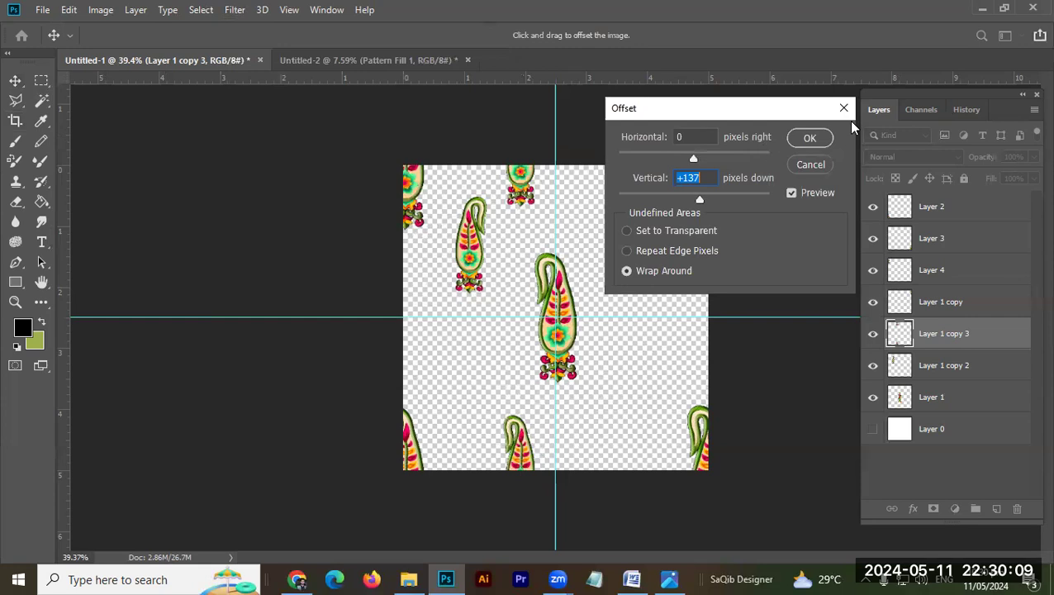
click(791, 137)
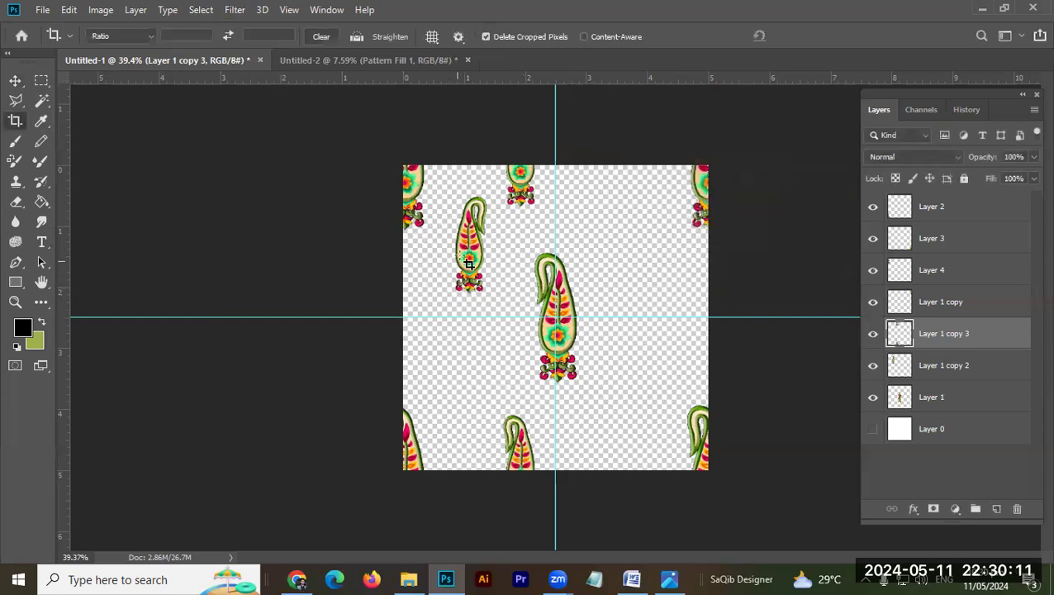
Duplicate the tile's upper-left small paisley down into the lower-left quarter and flip the copy horizontally.
key(v)
drag(469, 243, 485, 381)
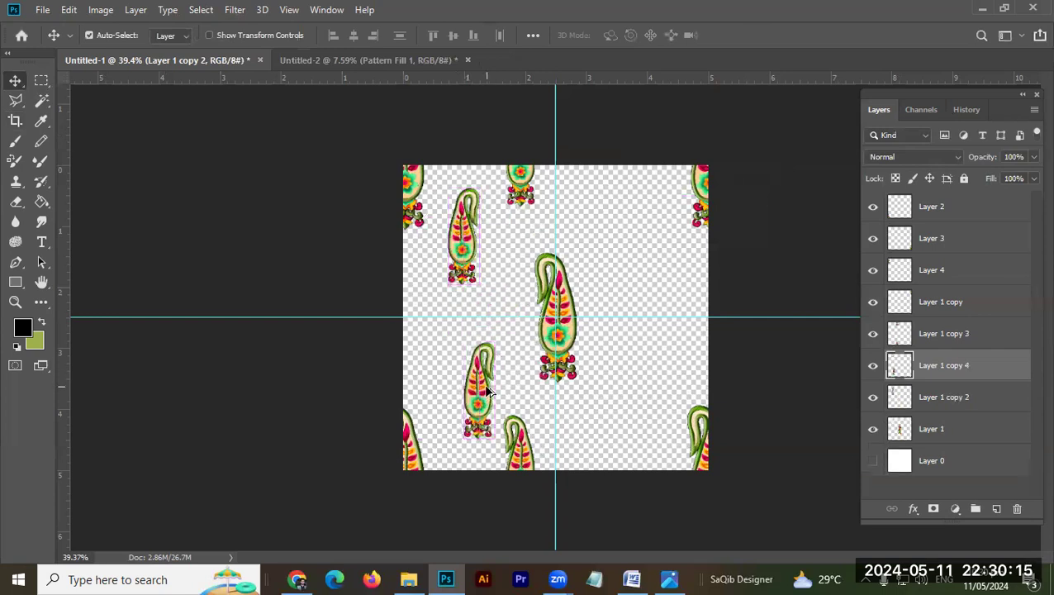
key(alt+e)
key(a)
key(Return)
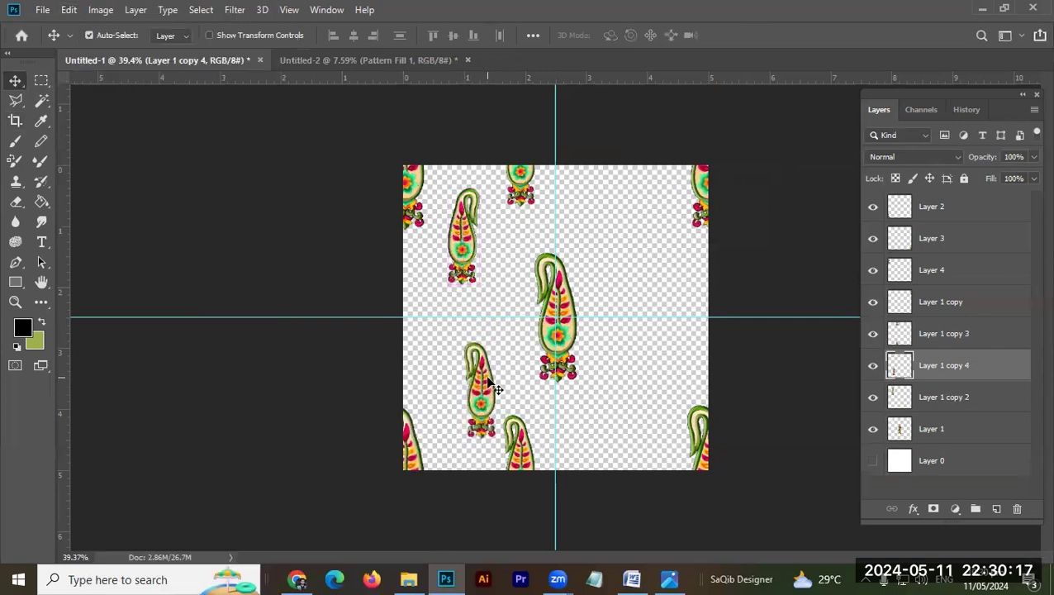
Shift the split paisley on Layer 1 copy 3 slightly left, and move the flipped small paisley into the tile's lower-right quarter.
drag(527, 463, 509, 463)
drag(486, 406, 639, 427)
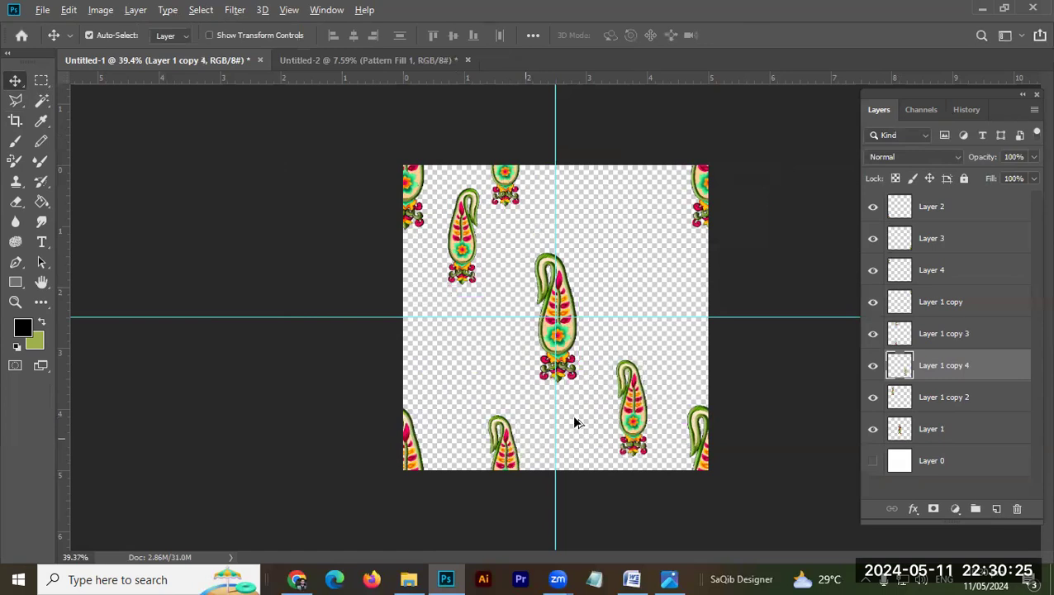
Duplicate the lower-right small paisley up near the tile's top edge, right of the vertical guide, flipping the copy horizontally and scaling it down.
drag(634, 413, 610, 249)
key(alt+e)
key(a)
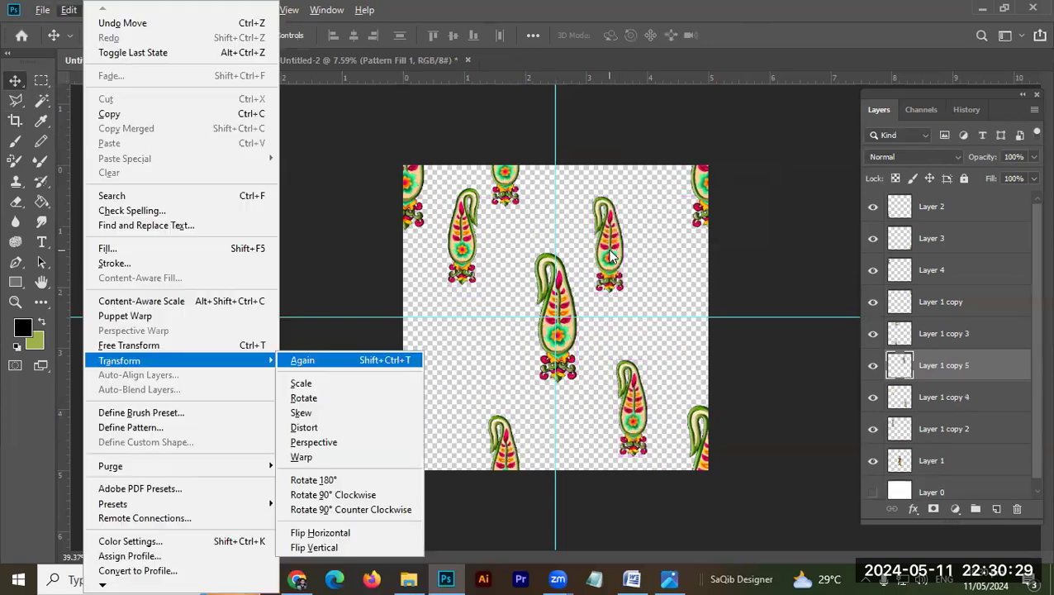
key(s)
drag(624, 196, 585, 202)
key(Return)
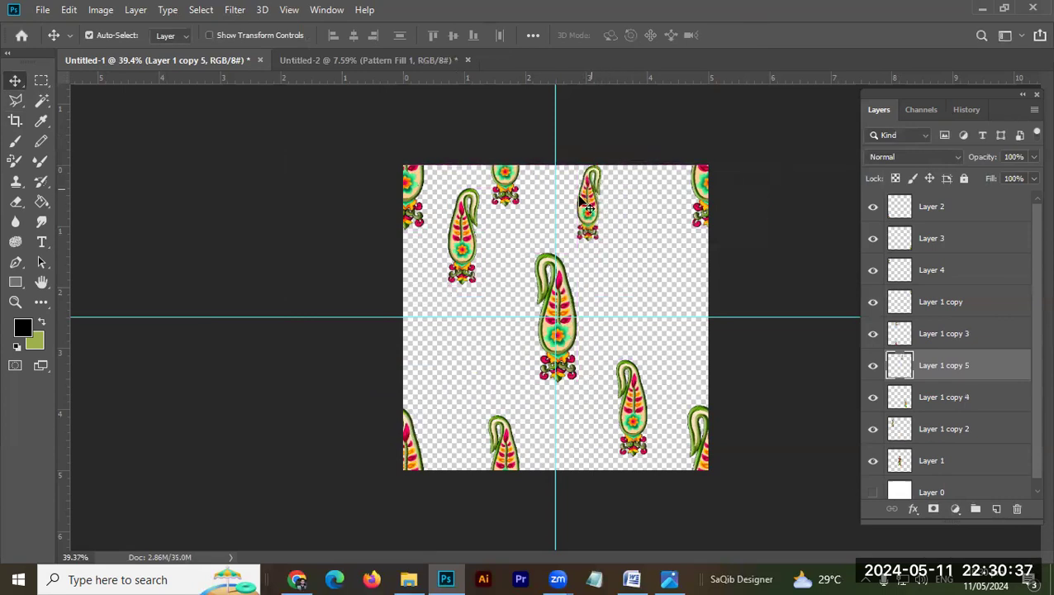
Crop to the existing canvas bounds and apply the Offset filter to Layer 1 copy 5 with horizontal 0, vertical -69 pixels and Wrap Around.
key(c)
key(Return)
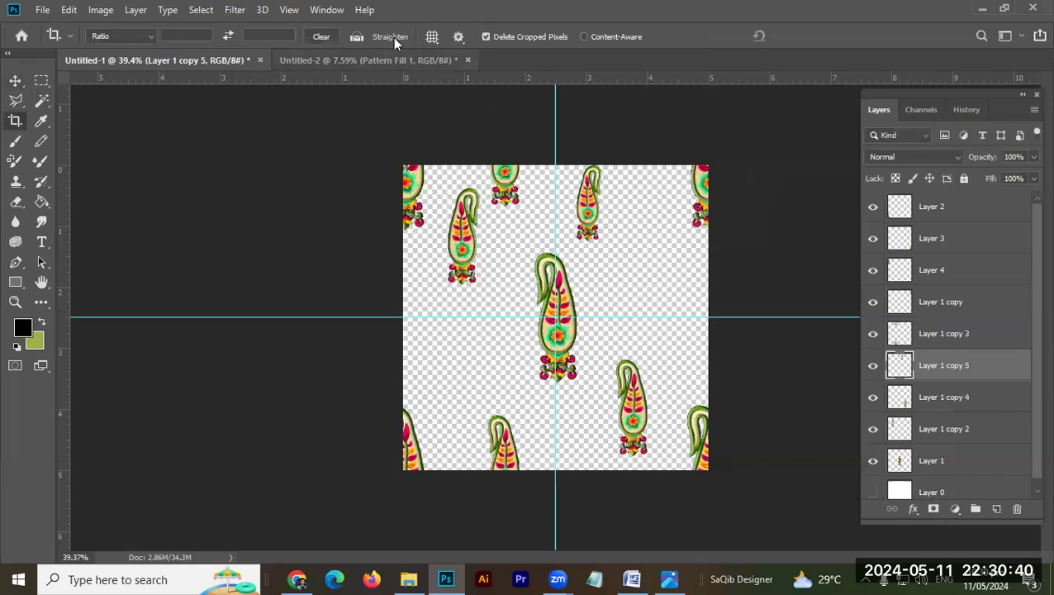
click(237, 11)
mouse_move(365, 320)
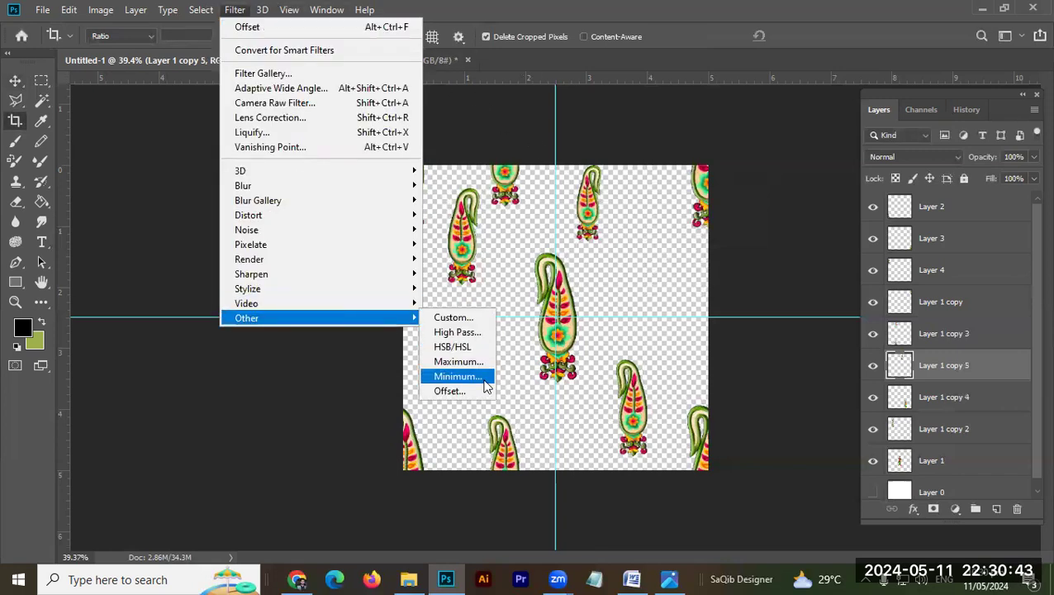
click(483, 393)
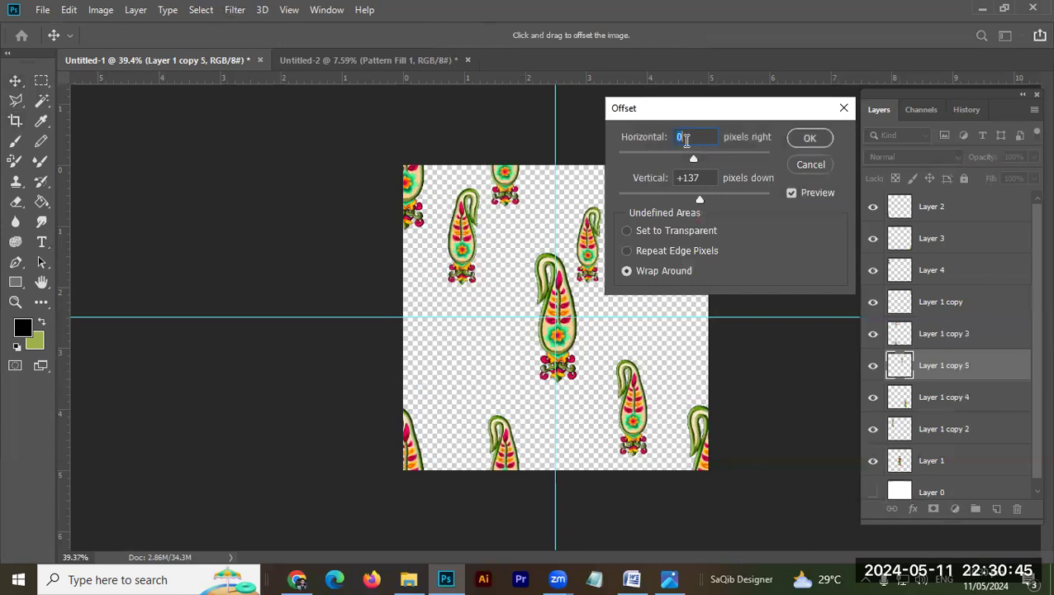
drag(689, 160, 683, 160)
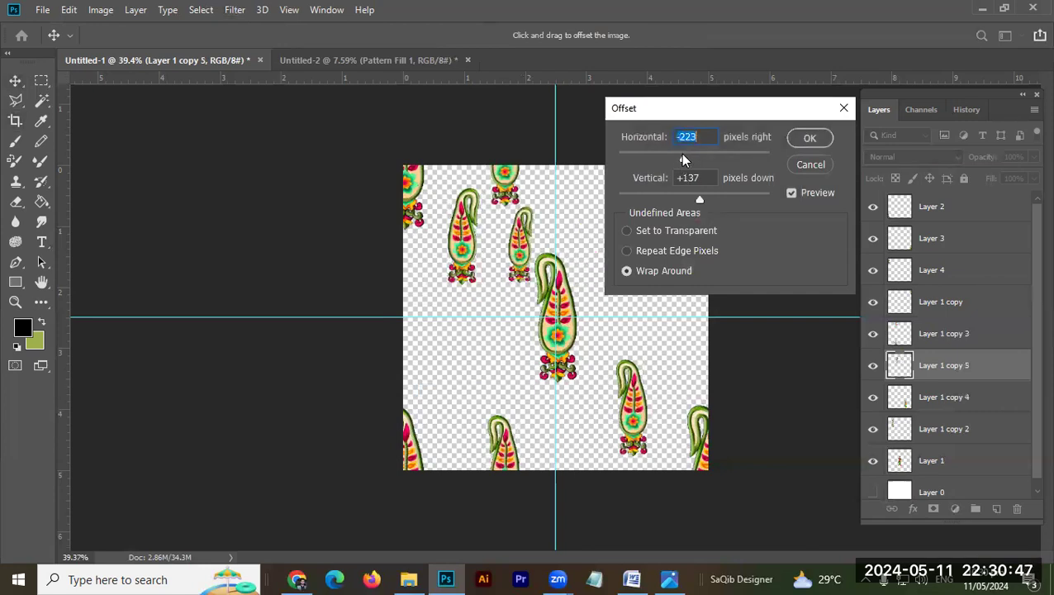
click(695, 160)
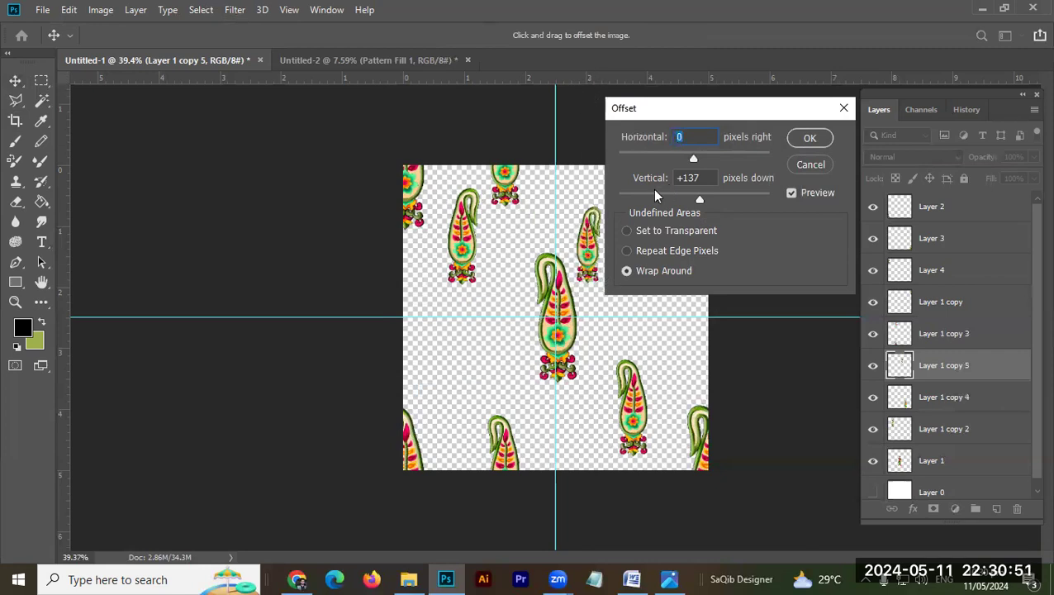
drag(709, 198, 690, 199)
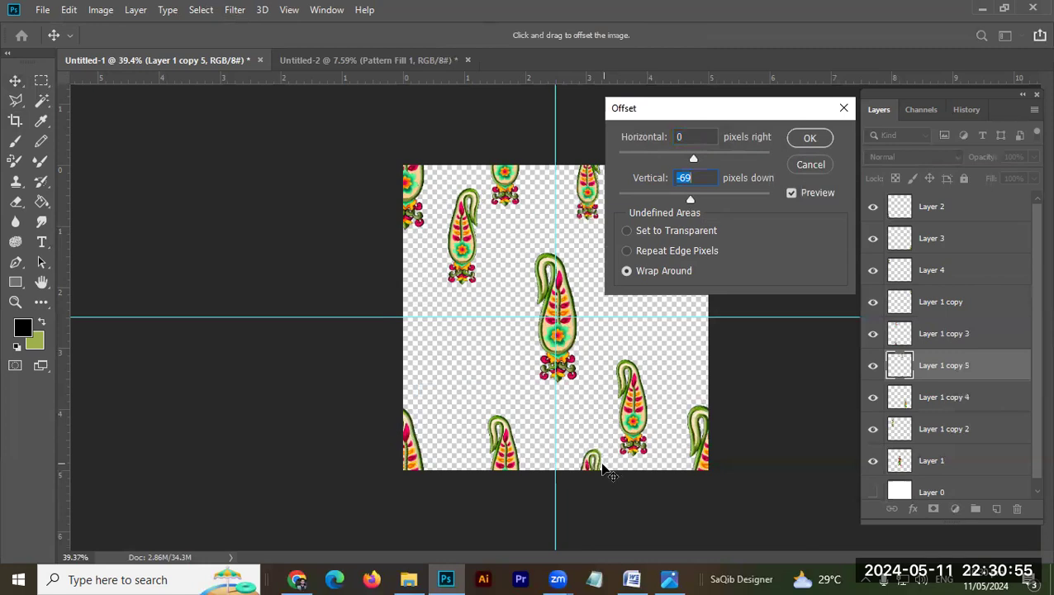
click(811, 141)
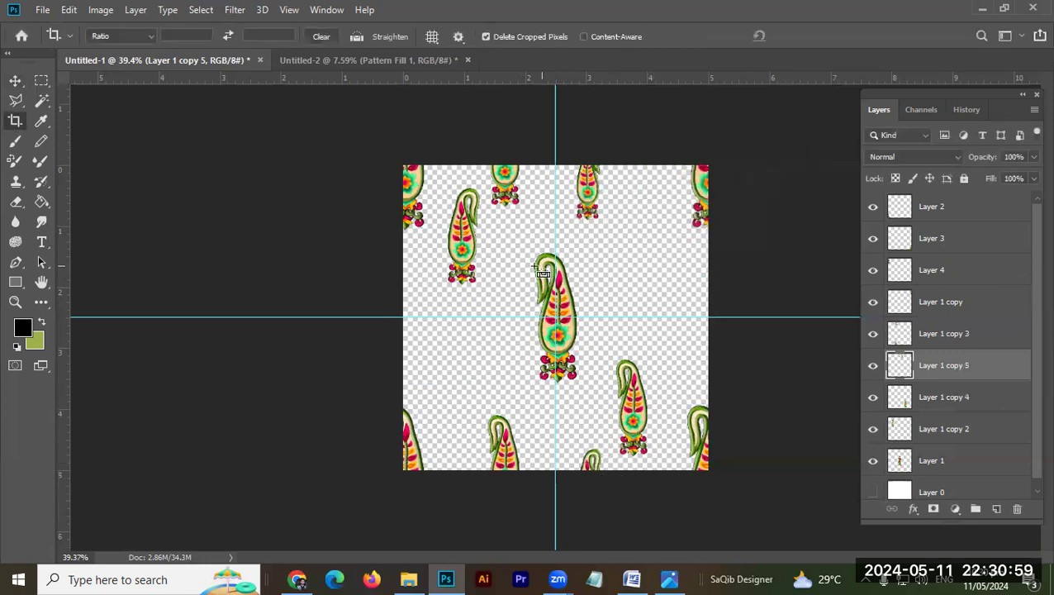
Select the whole tile canvas and define it as a new pattern with the default name.
key(ctrl+a)
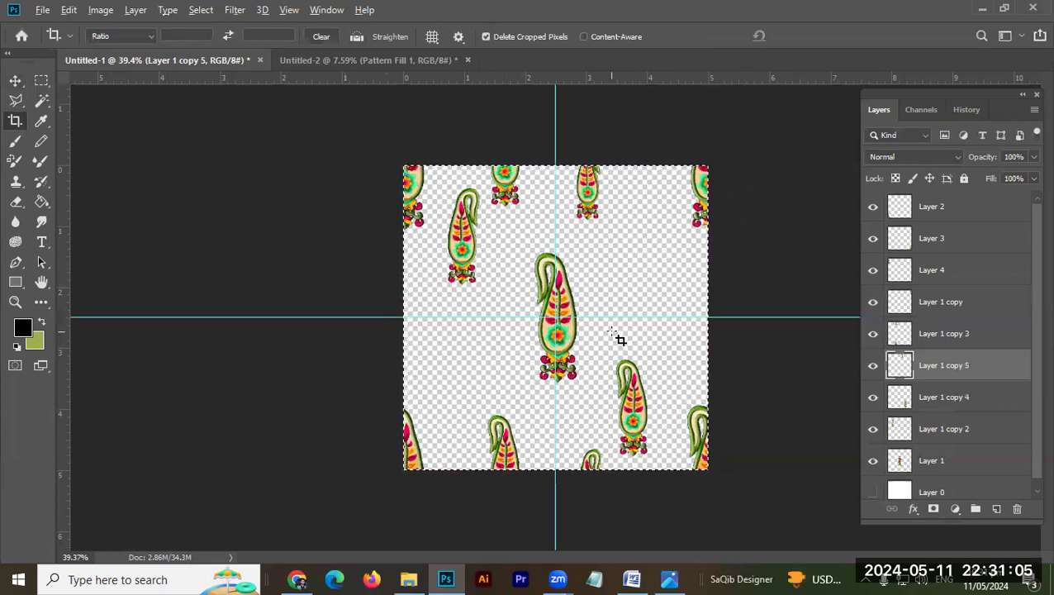
key(alt+e)
key(d)
key(d)
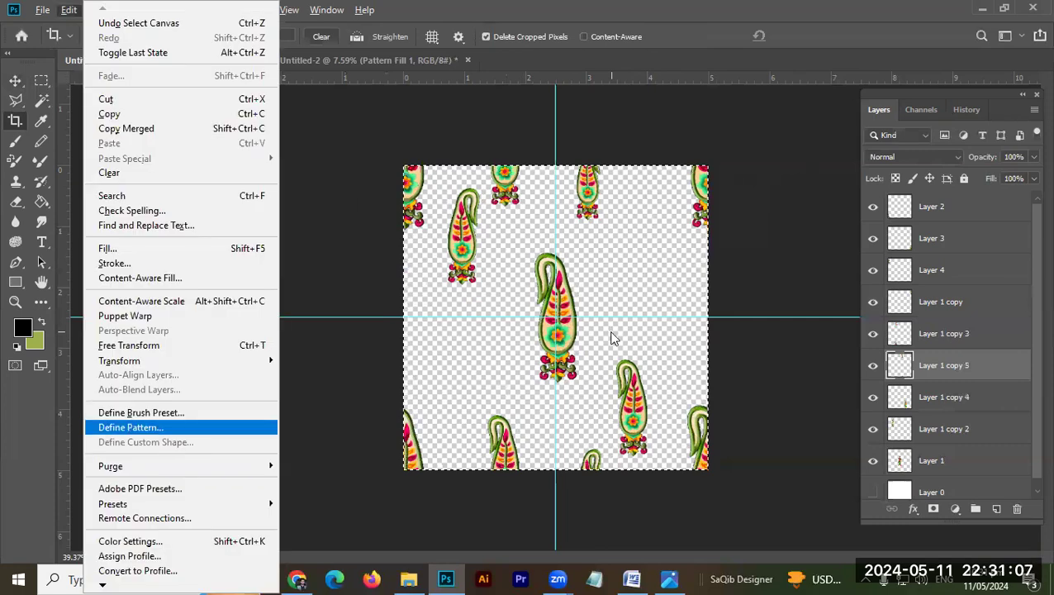
key(Return)
key(Return)
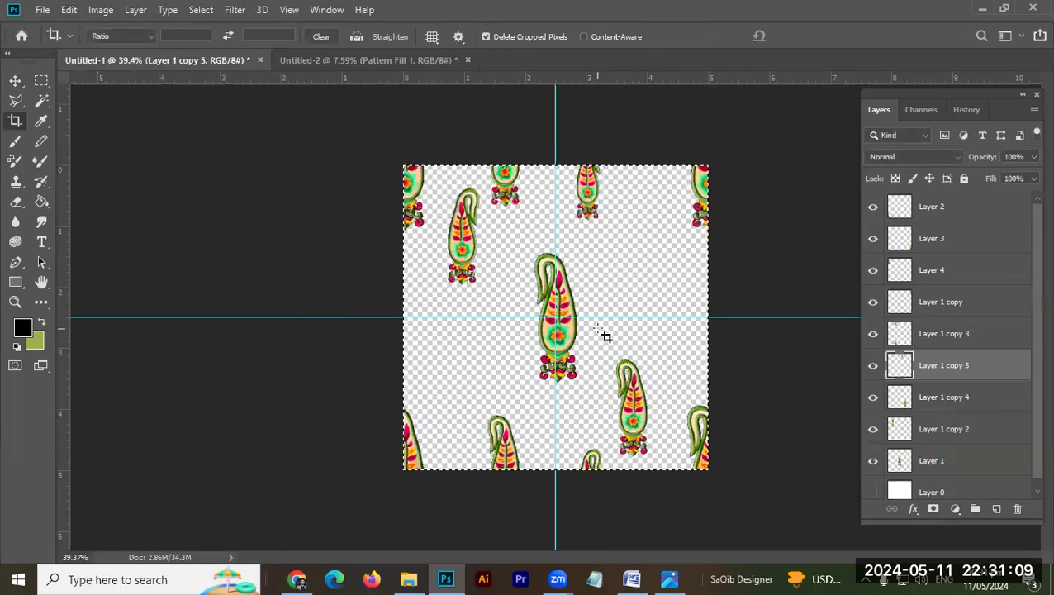
Replace the pattern fill layer in Untitled-2 with a new one that uses the new paisley tile at a scale well above 100%.
click(453, 61)
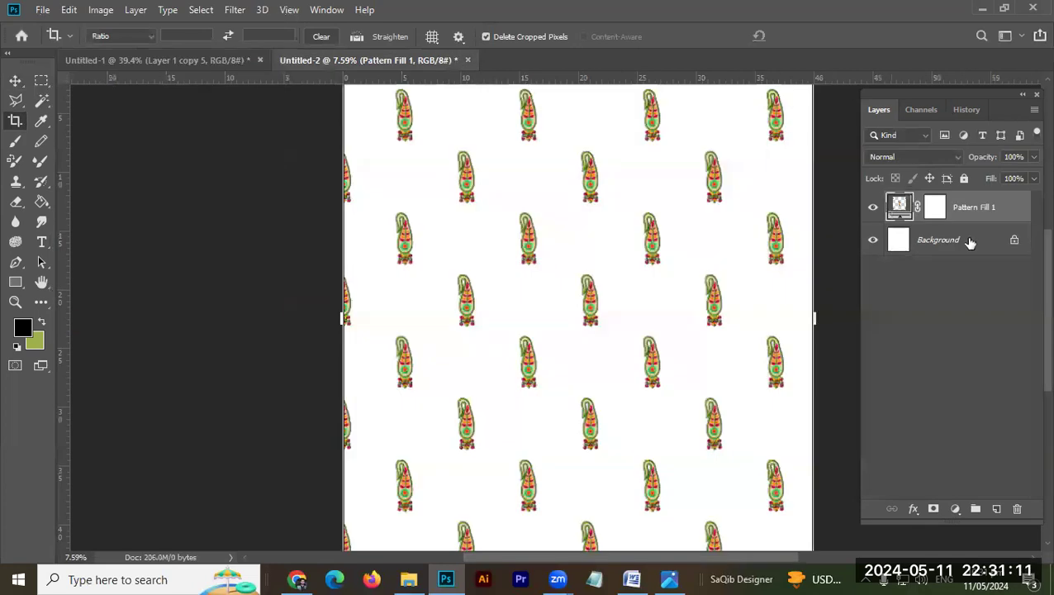
key(Delete)
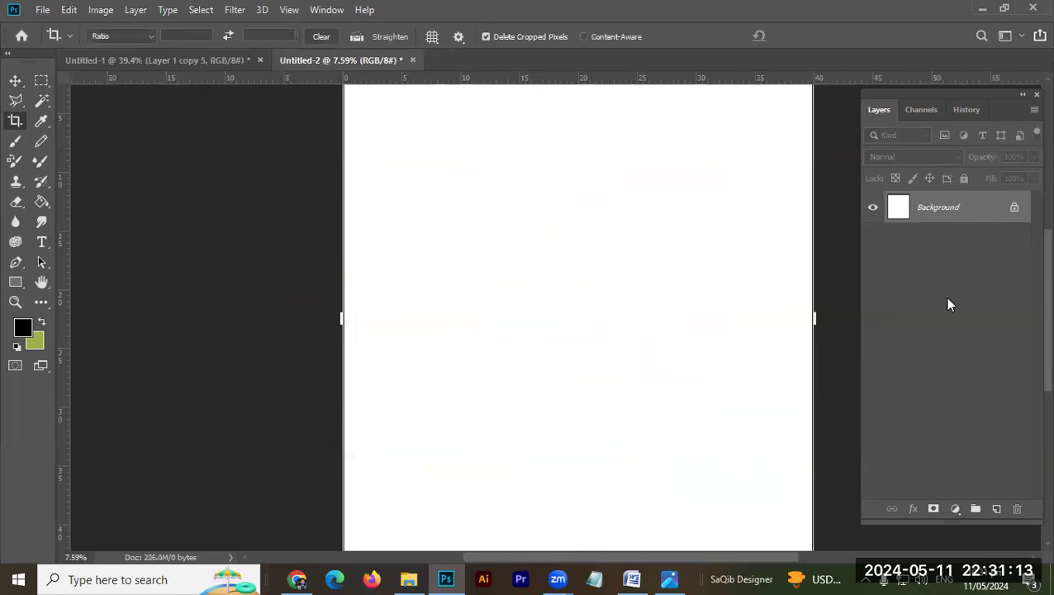
click(956, 509)
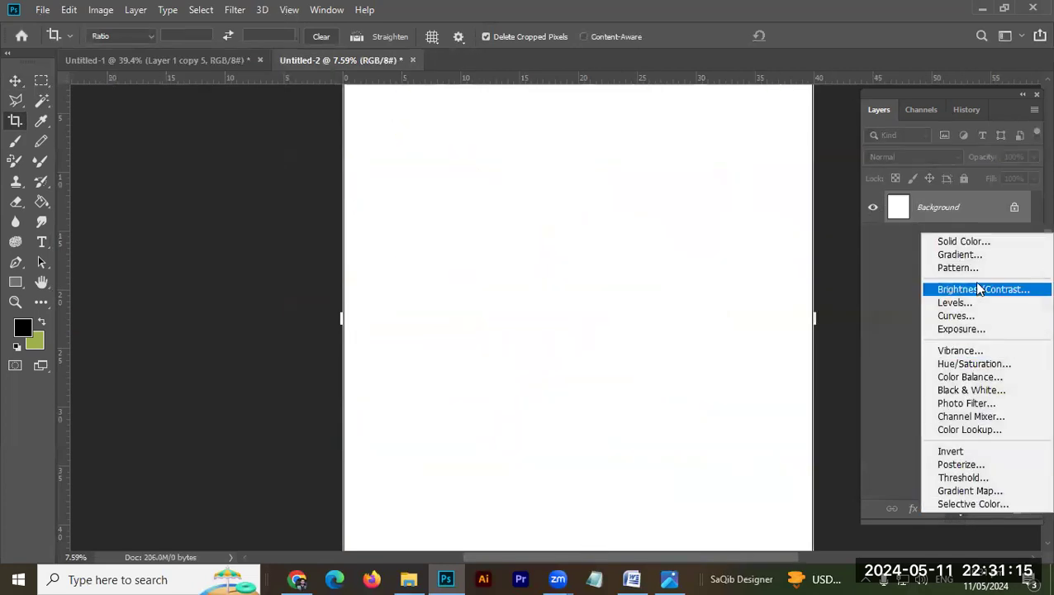
click(959, 268)
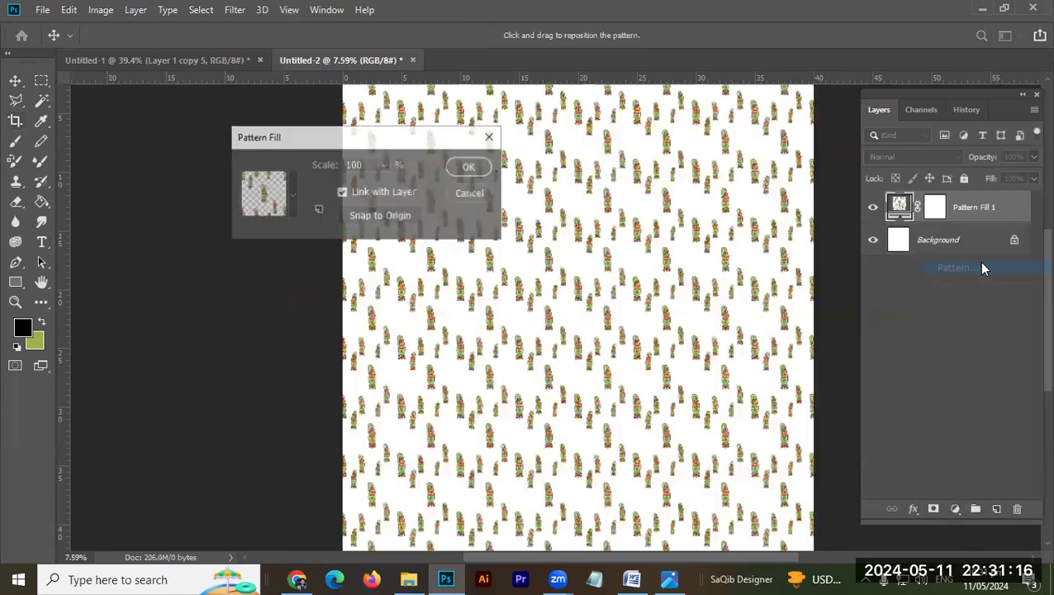
click(384, 165)
drag(385, 182, 403, 185)
click(472, 166)
Add a black (000000) Solid Color fill layer directly above the Background layer, beneath the pattern.
click(971, 340)
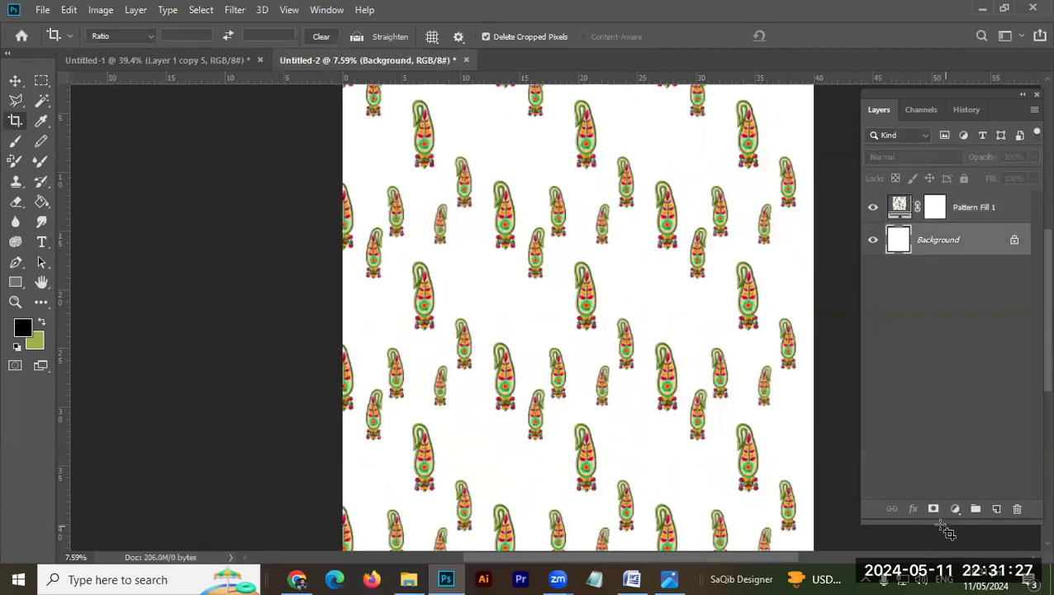
click(956, 510)
click(967, 241)
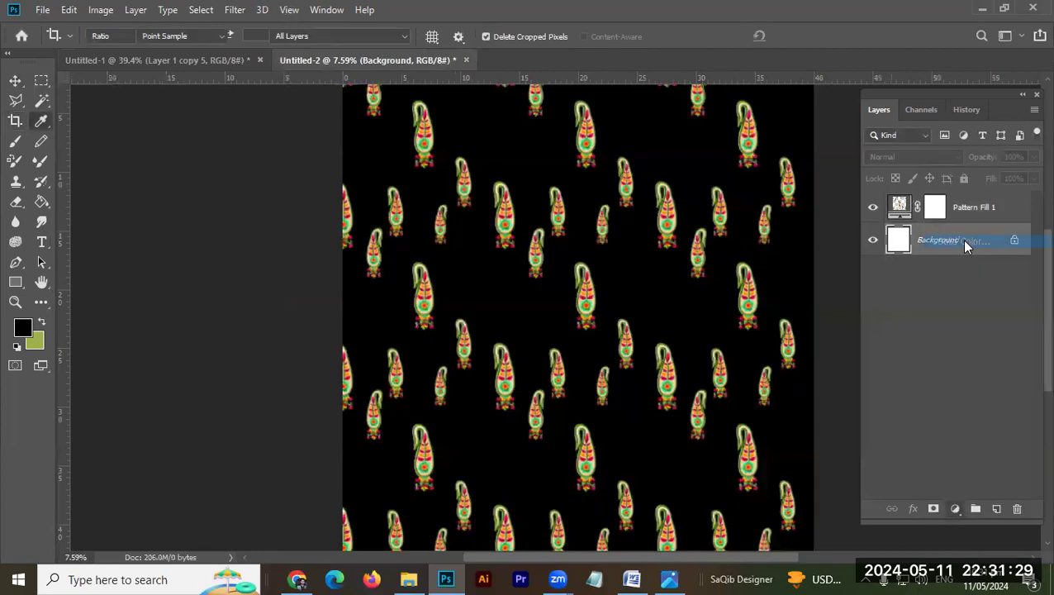
click(741, 231)
mouse_move(740, 231)
mouse_down()
mouse_move(792, 272)
mouse_move(824, 378)
mouse_move(797, 388)
mouse_up()
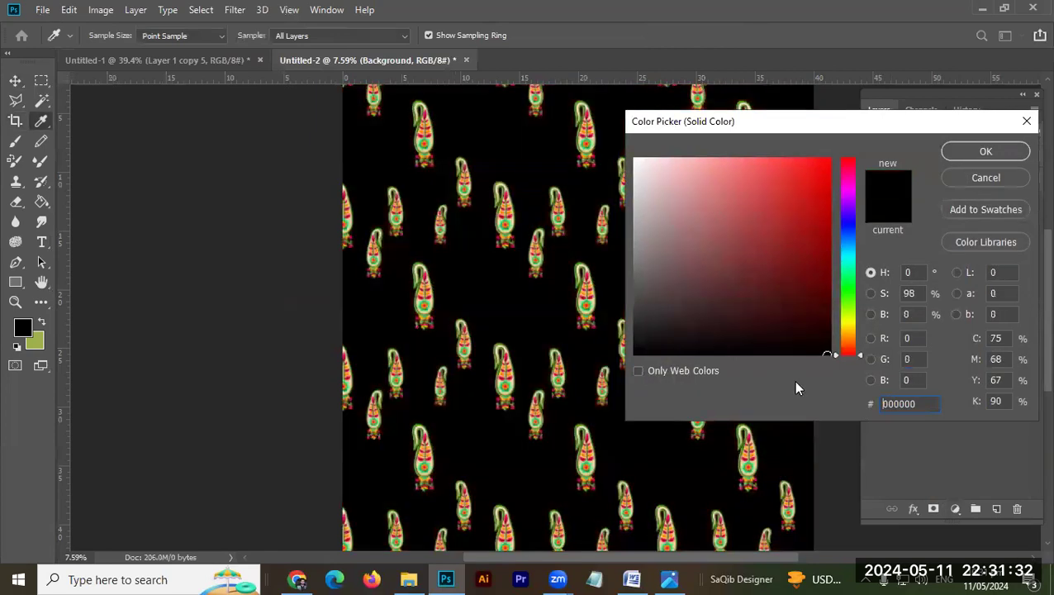
click(595, 302)
click(590, 300)
mouse_move(780, 267)
mouse_down()
mouse_move(819, 214)
mouse_move(826, 159)
mouse_move(821, 185)
mouse_move(819, 163)
mouse_move(847, 161)
mouse_move(822, 187)
mouse_move(864, 493)
mouse_up()
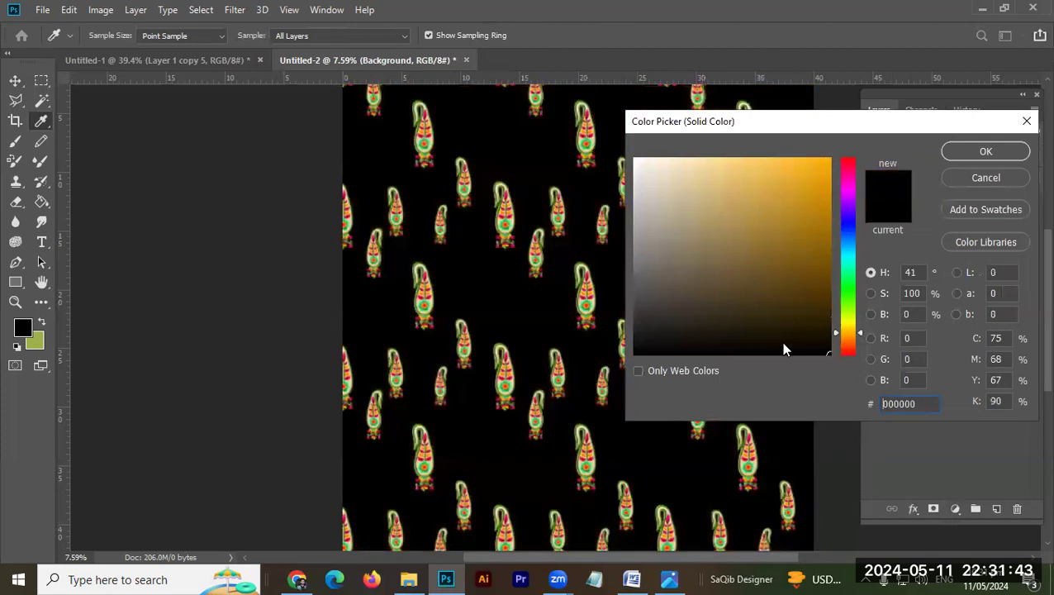
click(960, 152)
Examine the spacing and repeat of the paisleys against the black fill.
key(c)
scroll(523, 233, up, 3)
scroll(501, 218, down, 3)
scroll(601, 243, up, 5)
scroll(569, 359, down, 6)
scroll(569, 360, up, 4)
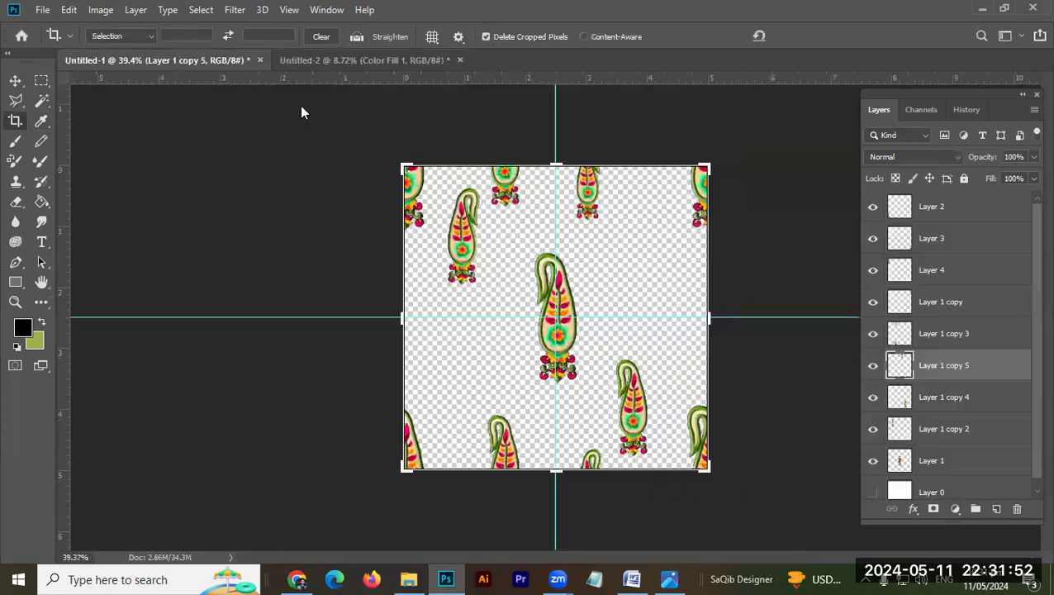
Clear the selection in the Untitled-1 tile and move the upper-left small paisley straight down by about 0.4 inch.
click(234, 60)
key(v)
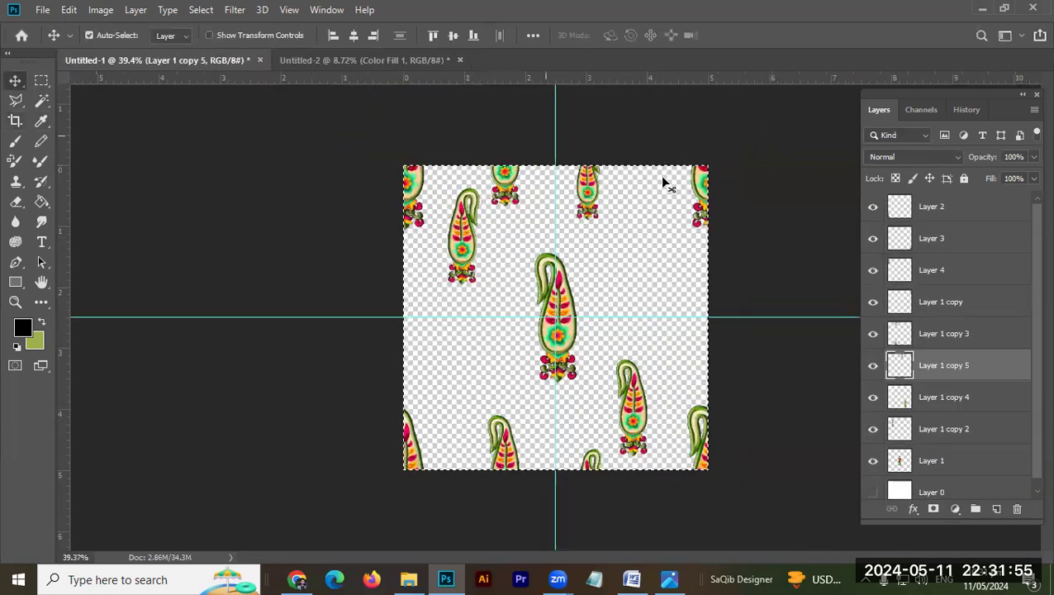
key(ctrl+d)
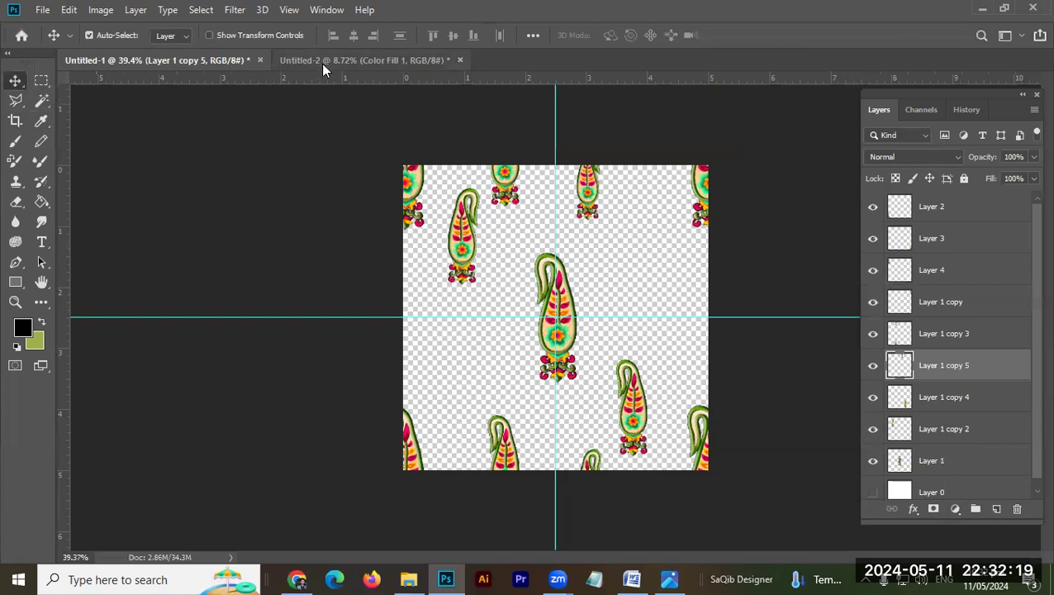
drag(559, 306, 578, 277)
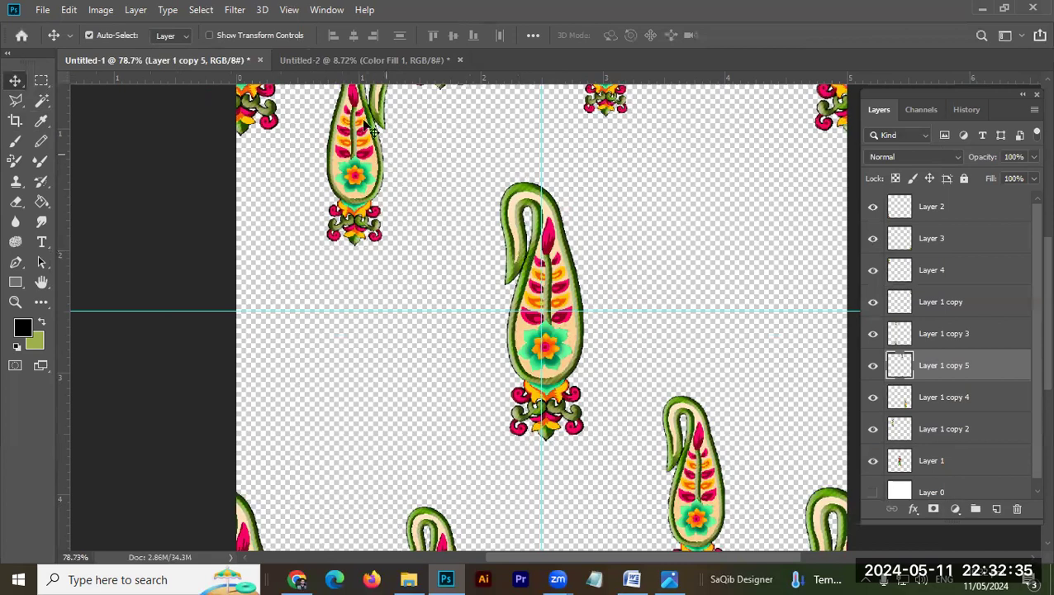
drag(363, 152, 363, 198)
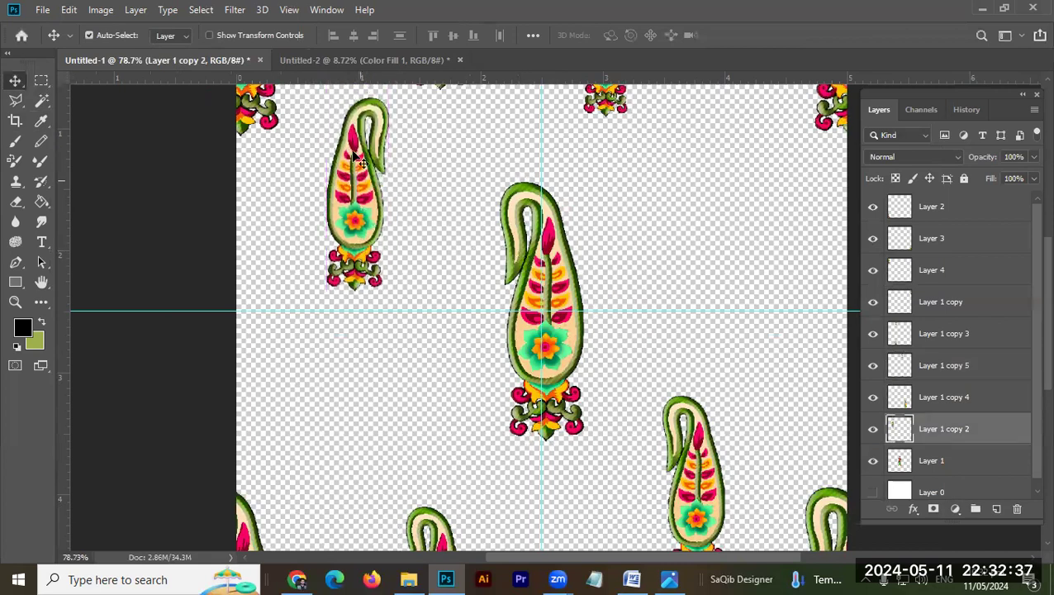
Open the paisley artwork DWMaun5zjg.jpg from its folder as a separate document beside Untitled-2.
click(329, 62)
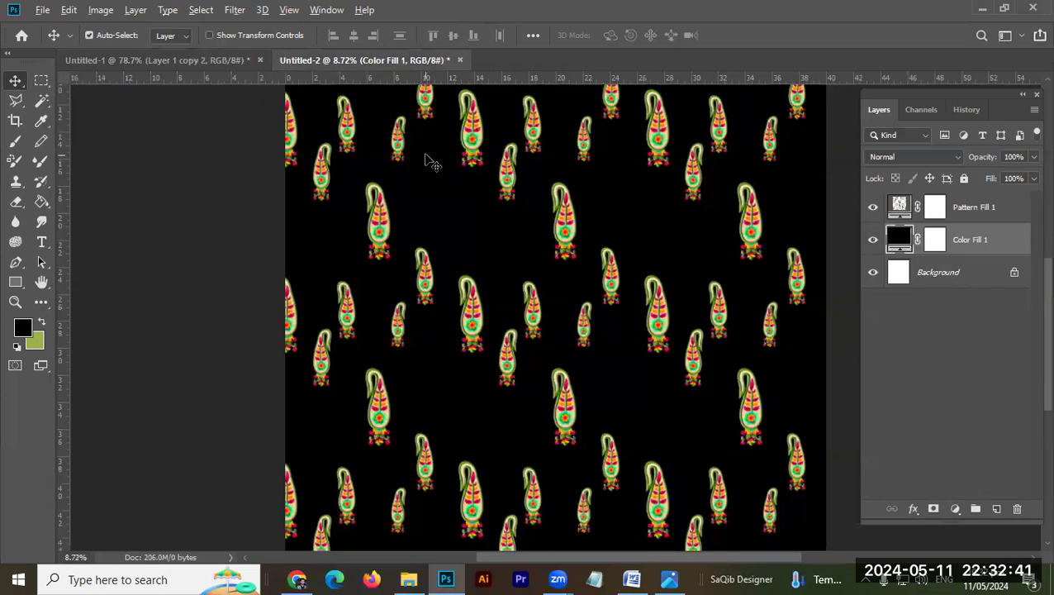
key(alt+Tab)
click(814, 326)
drag(843, 376, 941, 330)
key(alt+Tab)
drag(881, 361, 765, 341)
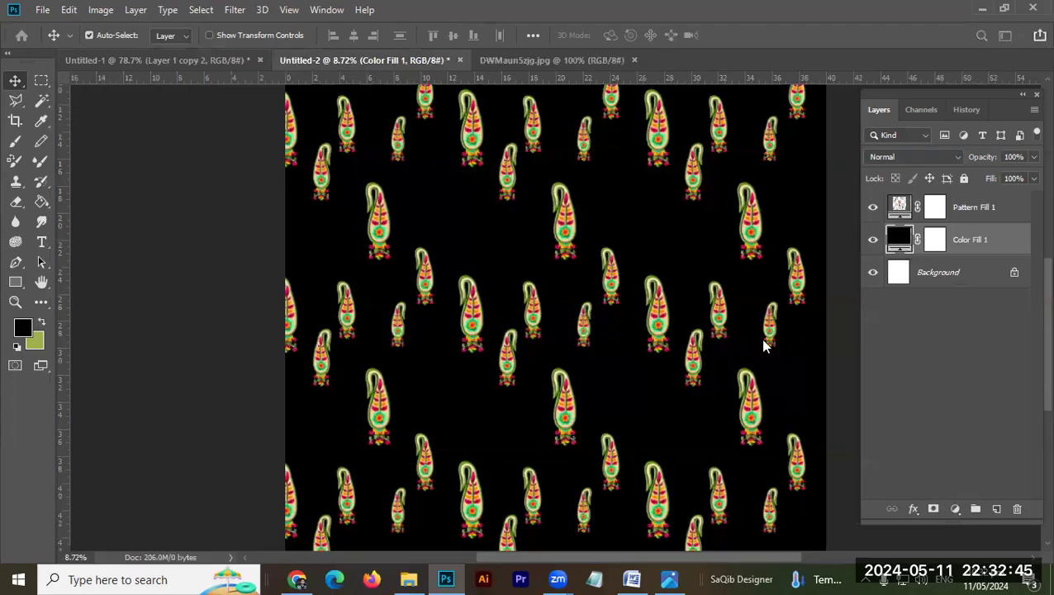
Try the Magic Wand at tolerance 22 on the white background around the green paisley scroll and check the selection edge.
scroll(650, 285, up, 5)
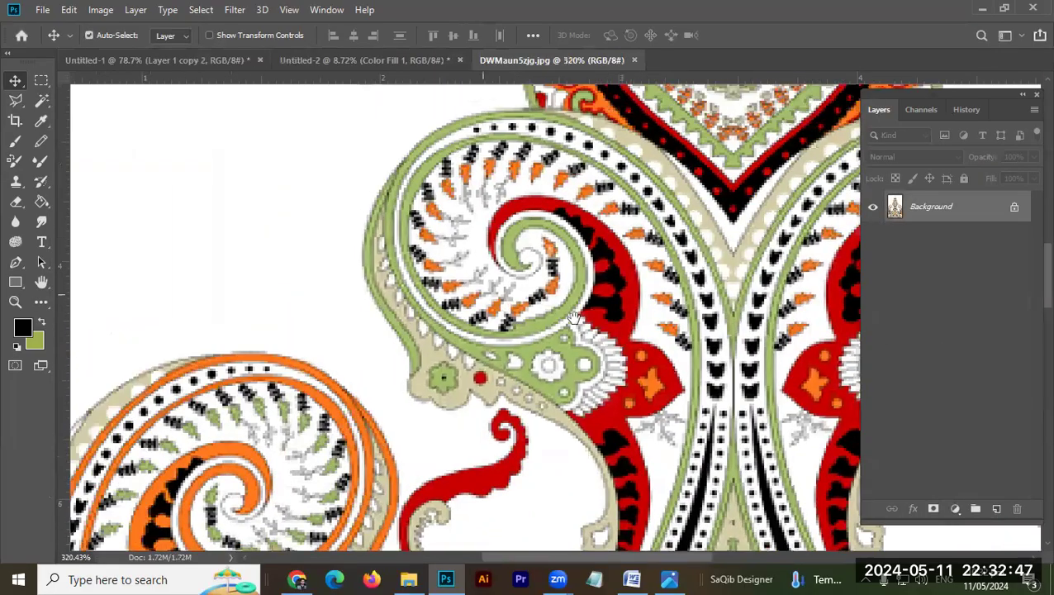
scroll(369, 176, up, 2)
key(w)
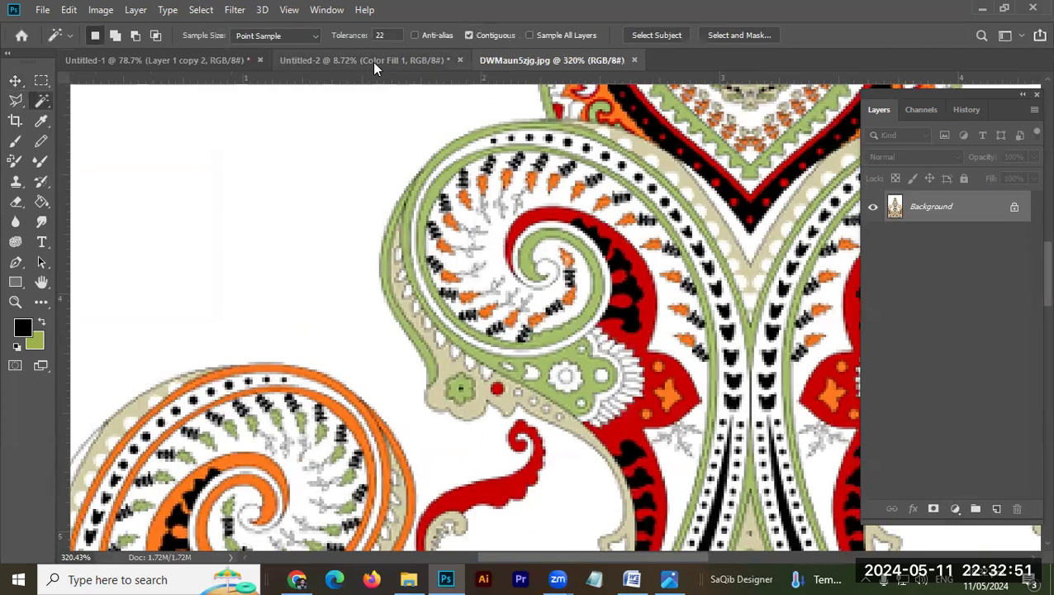
click(405, 152)
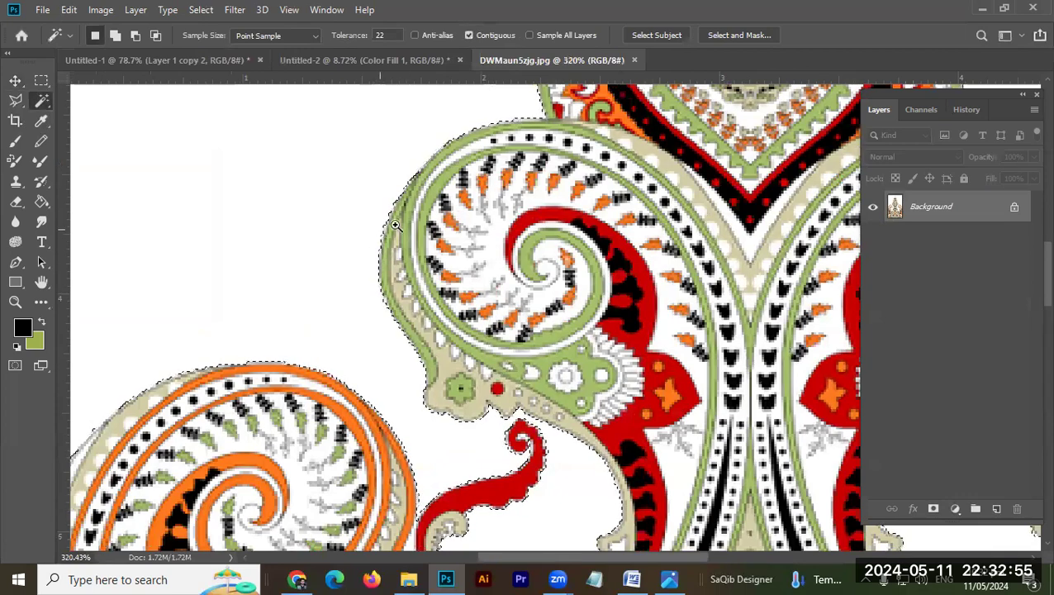
scroll(395, 225, up, 5)
scroll(364, 199, down, 4)
Clear the selection, set the Magic Wand tolerance to 66 and select the white background around the green scroll again.
key(ctrl+d)
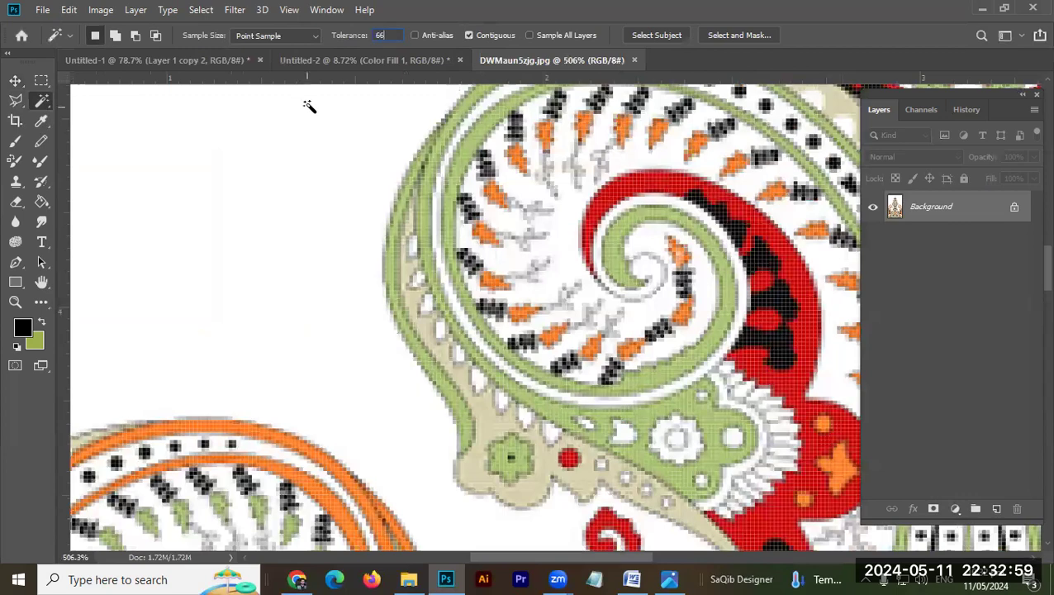
click(343, 179)
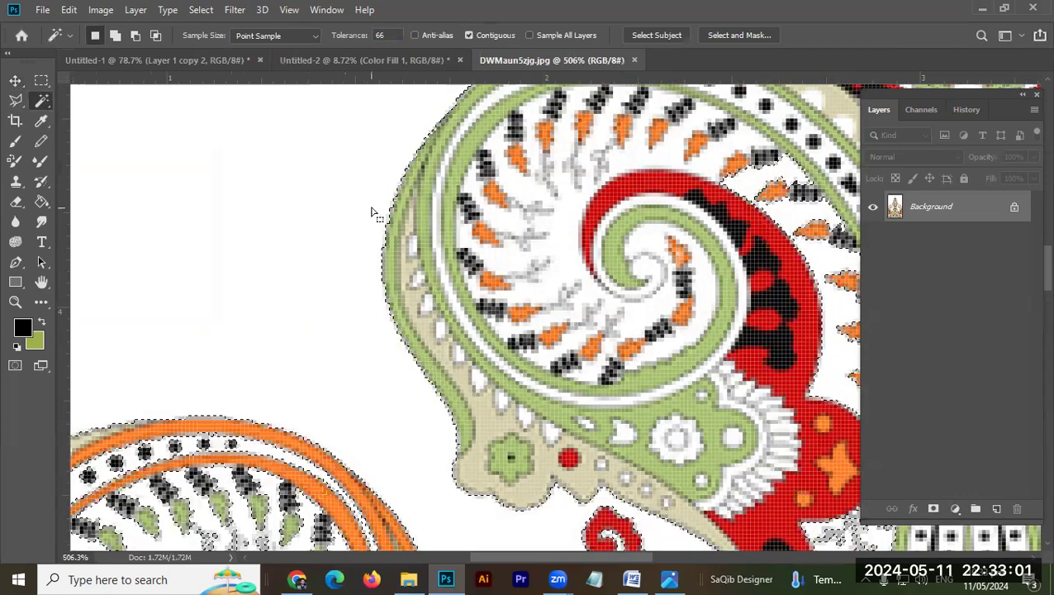
Unlock the Background layer of the paisley artwork, delete the selected white background and clear the selection.
scroll(418, 208, down, 5)
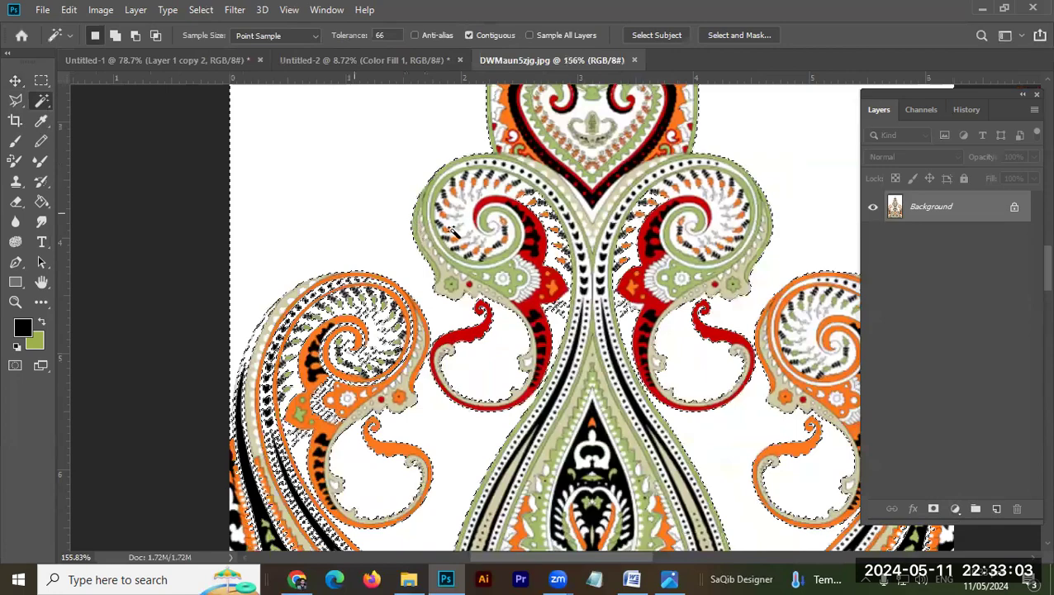
click(1014, 209)
key(Delete)
key(ctrl+d)
scroll(403, 202, up, 10)
scroll(565, 183, down, 8)
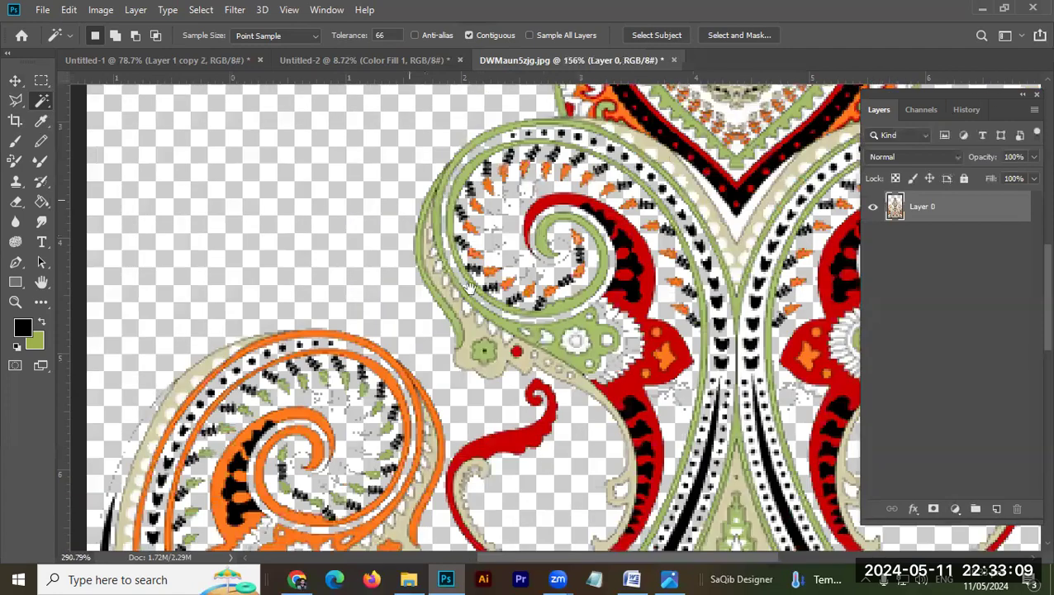
Select the transparent area around the orange and green scrolls with the Magic Wand at tolerance 66.
scroll(514, 121, up, 8)
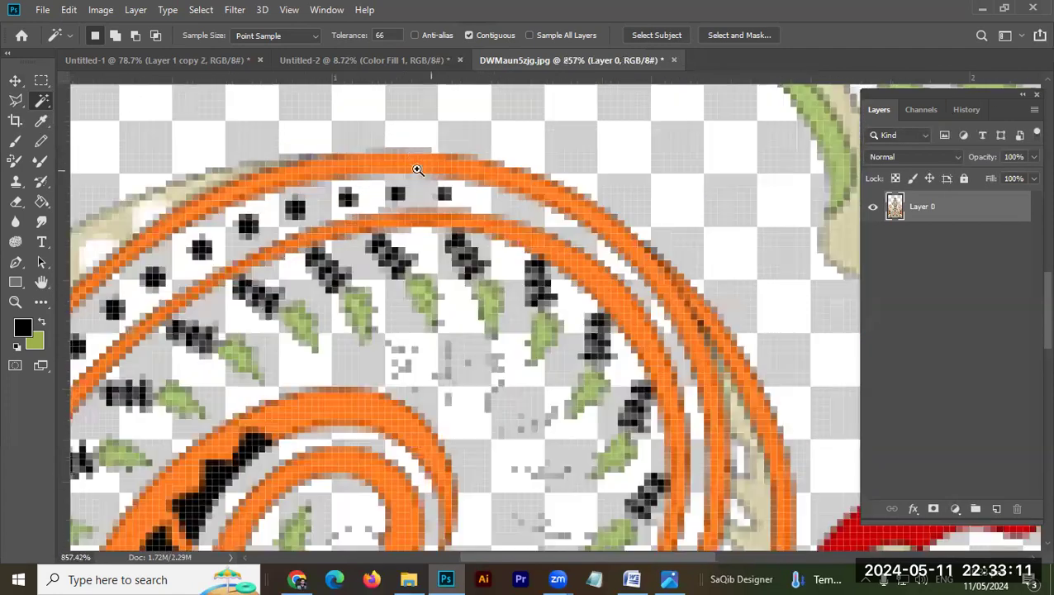
scroll(355, 152, down, 7)
scroll(348, 147, up, 1)
click(348, 147)
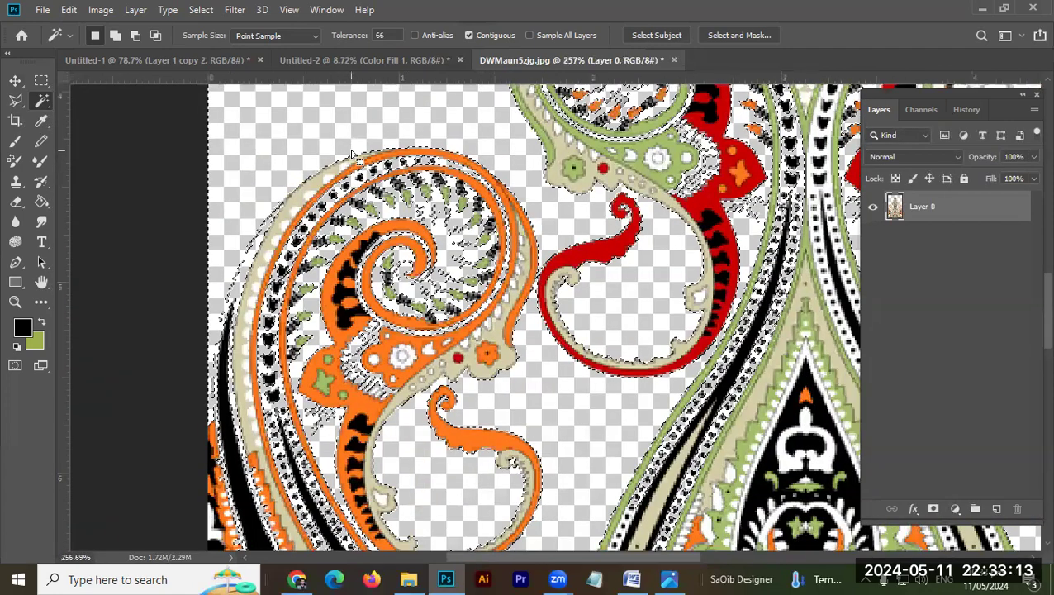
scroll(353, 155, down, 1)
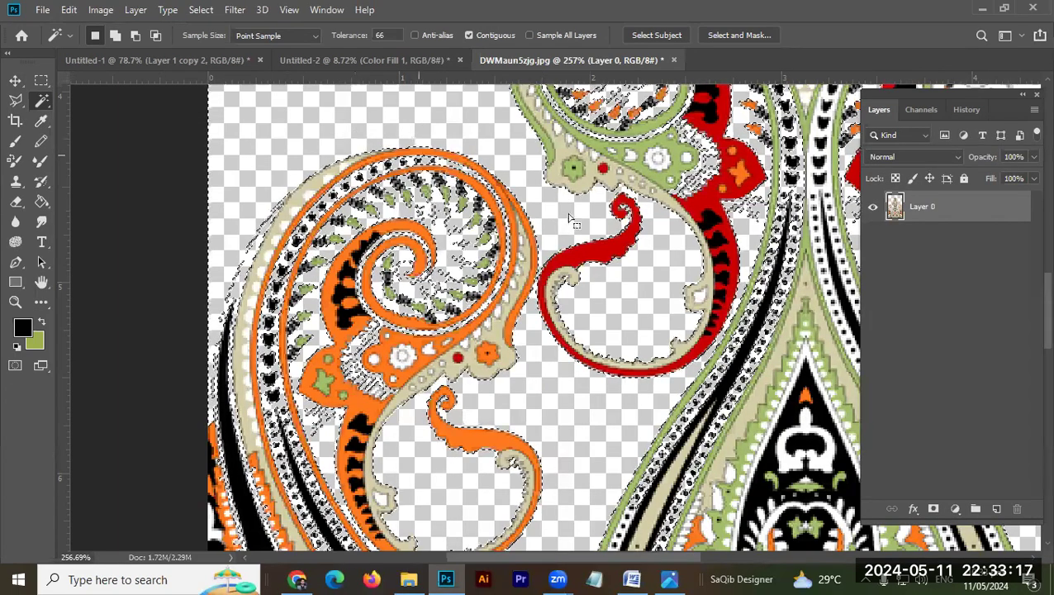
scroll(650, 193, up, 10)
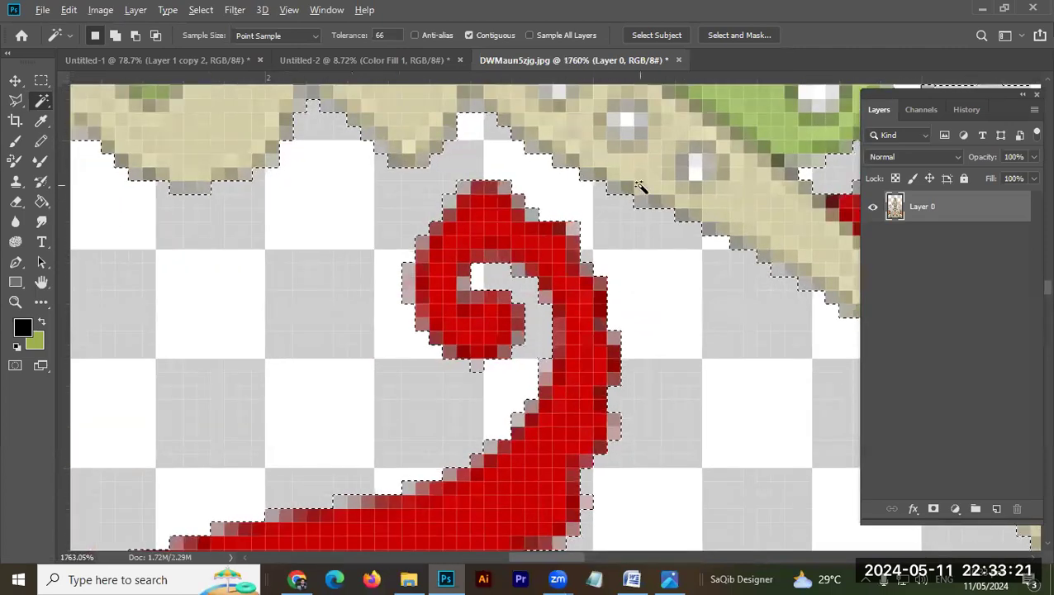
Expand the transparent-area selection twice so it covers the leftover fringe pixels along the motif edges.
key(alt+s)
key(m)
key(e)
key(Return)
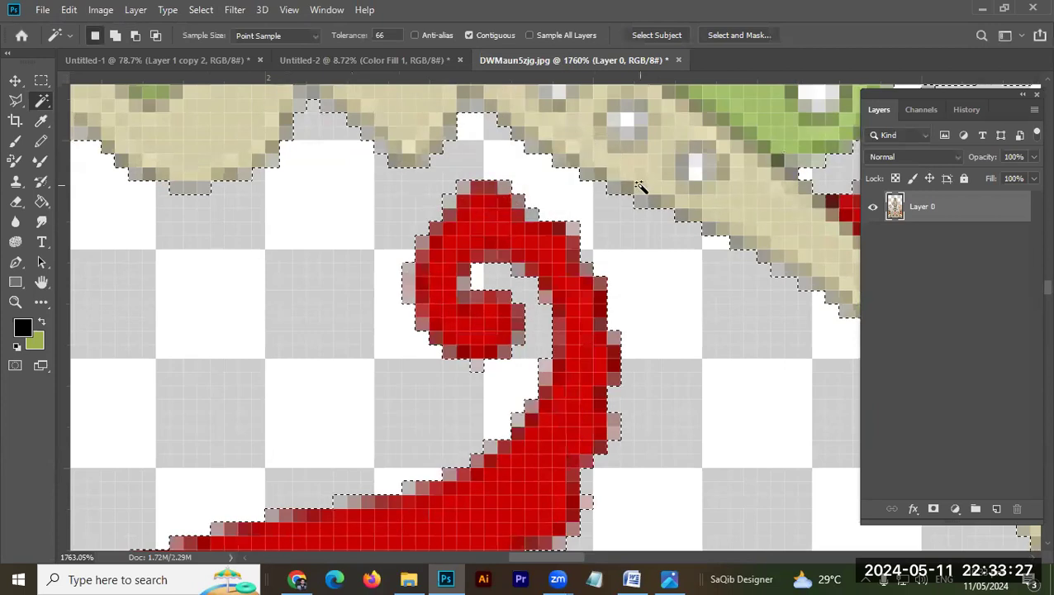
key(alt+s)
key(m)
key(e)
key(Return)
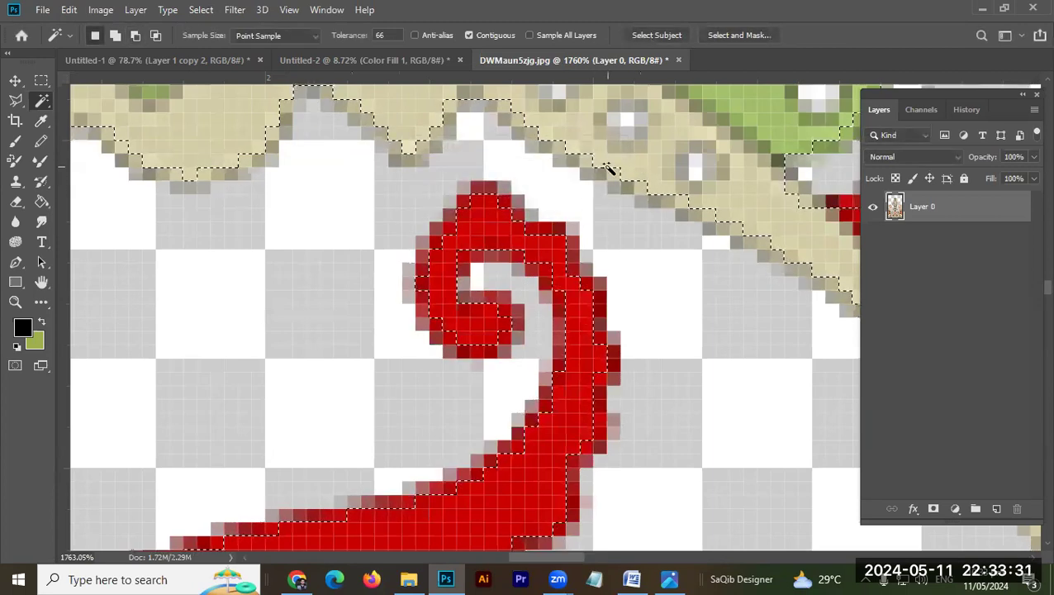
Delete the fringe pixels inside the expanded selection, clear the selection and check the cleaned paisley edges.
key(Delete)
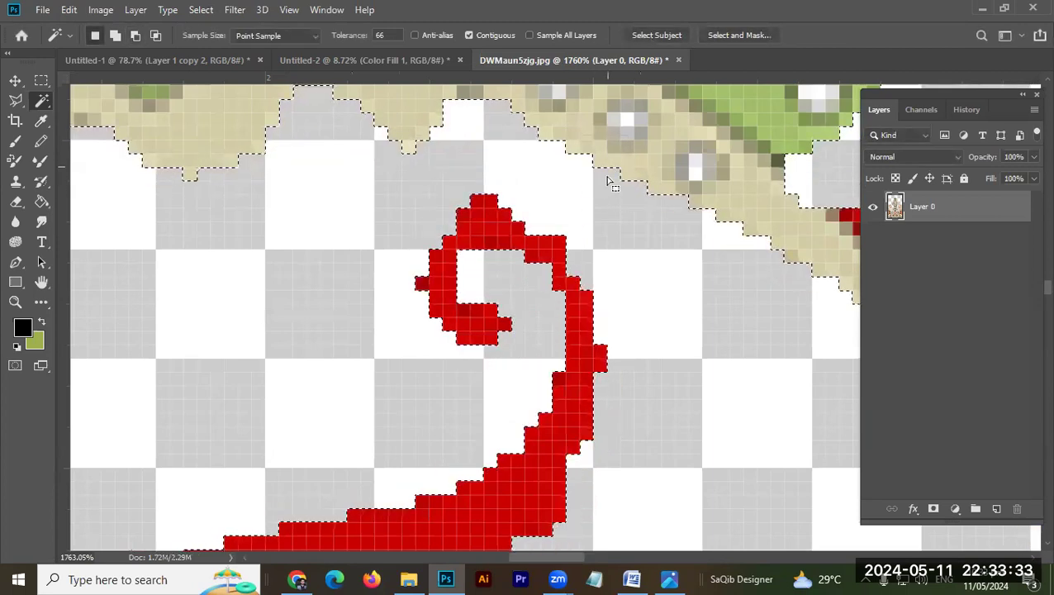
scroll(487, 242, down, 5)
scroll(488, 242, down, 3)
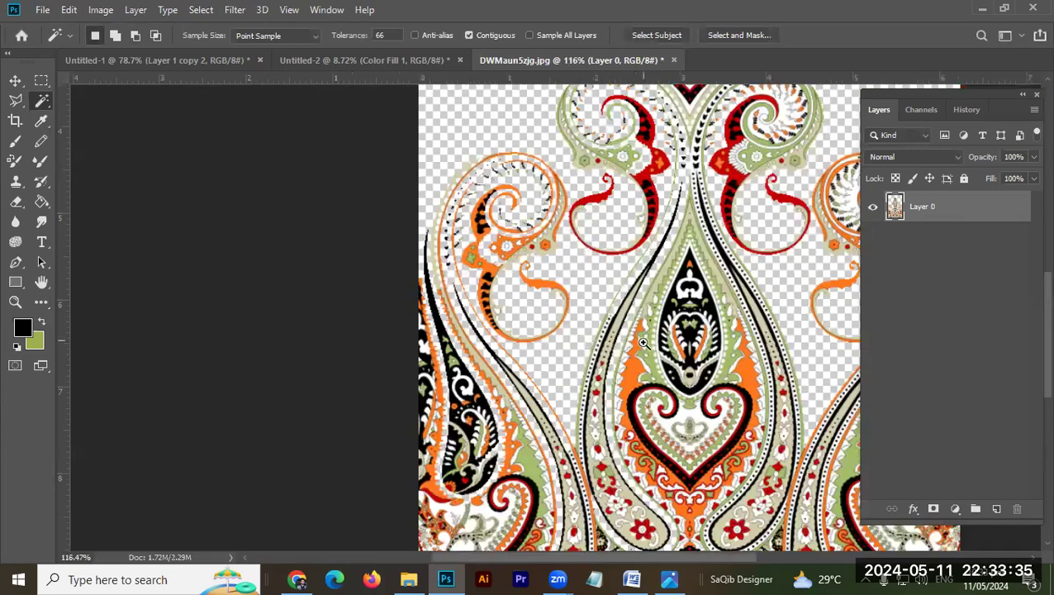
scroll(711, 285, up, 8)
scroll(588, 306, down, 10)
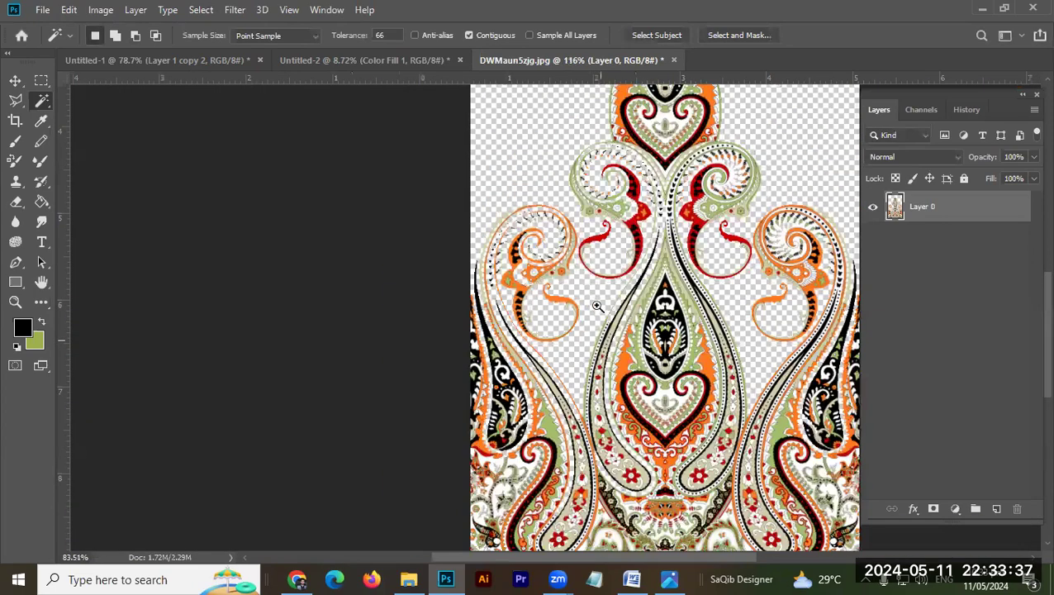
Review the black repeat pattern in Untitled-2, then return to the Untitled-1 paisley tile and activate the Move tool.
click(298, 64)
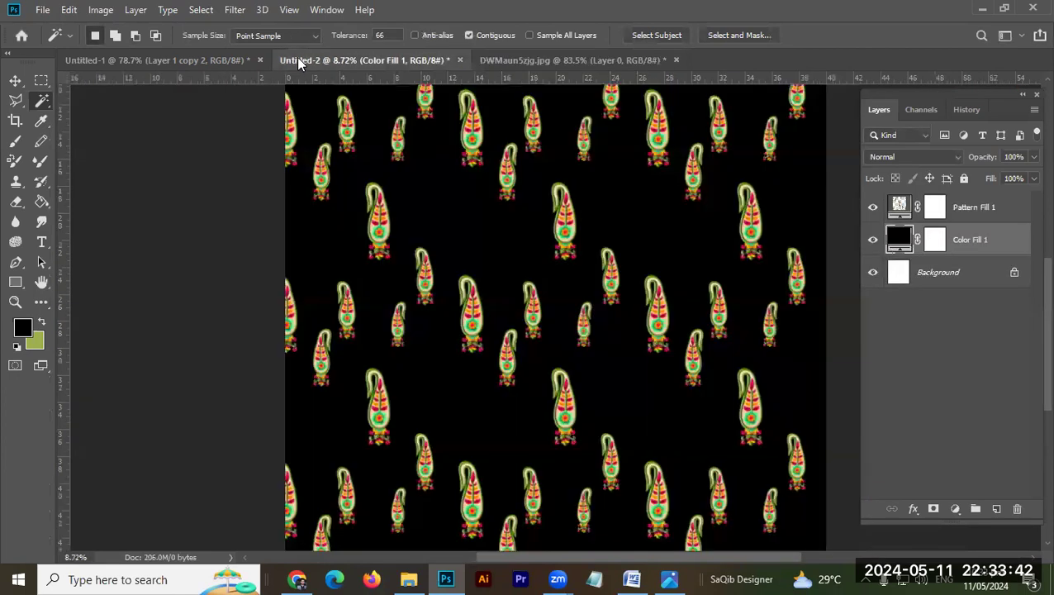
click(242, 64)
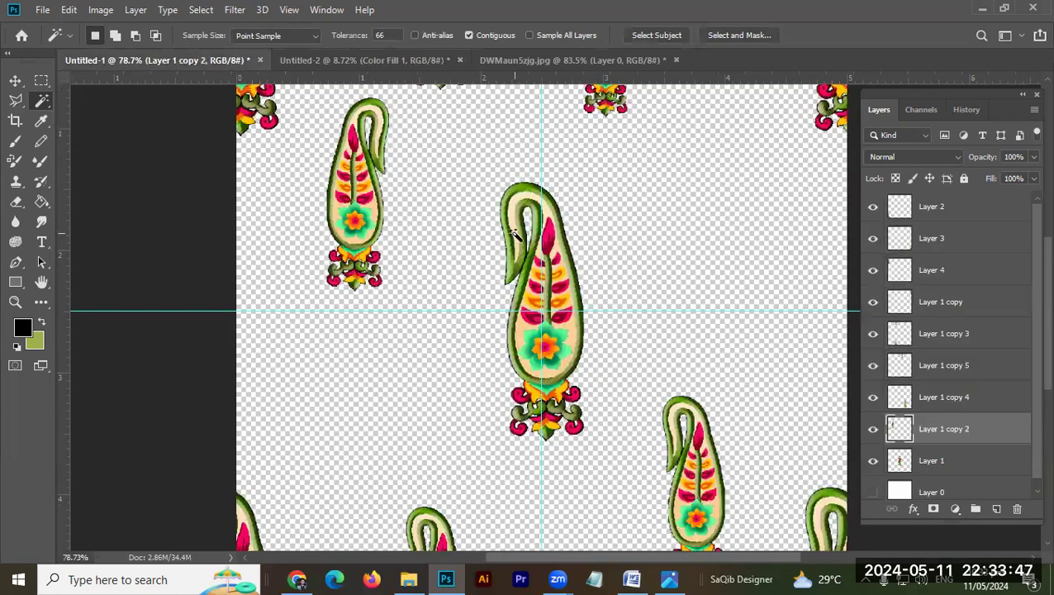
scroll(515, 237, down, 2)
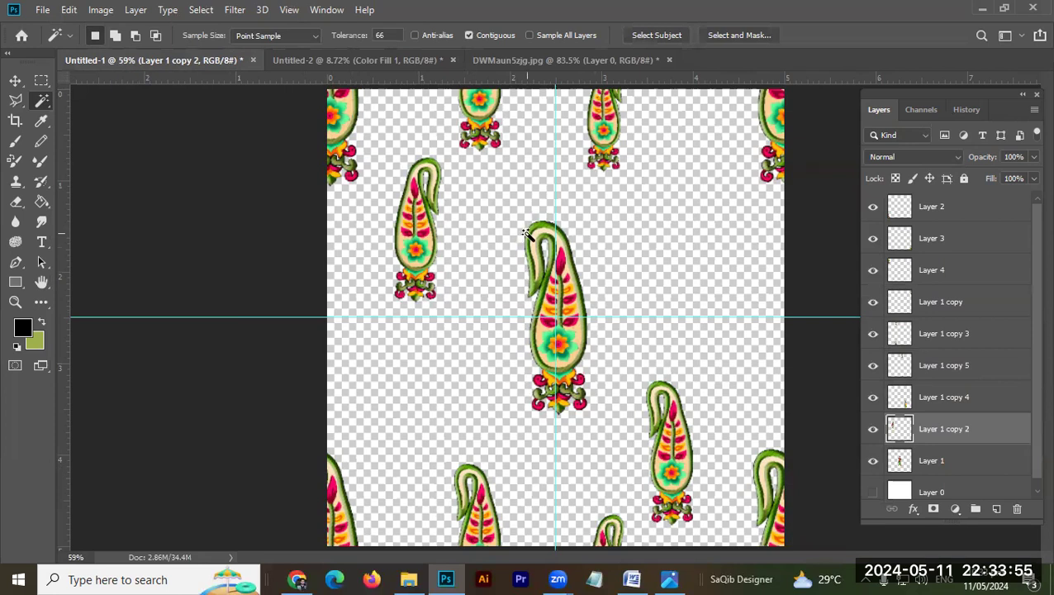
key(v)
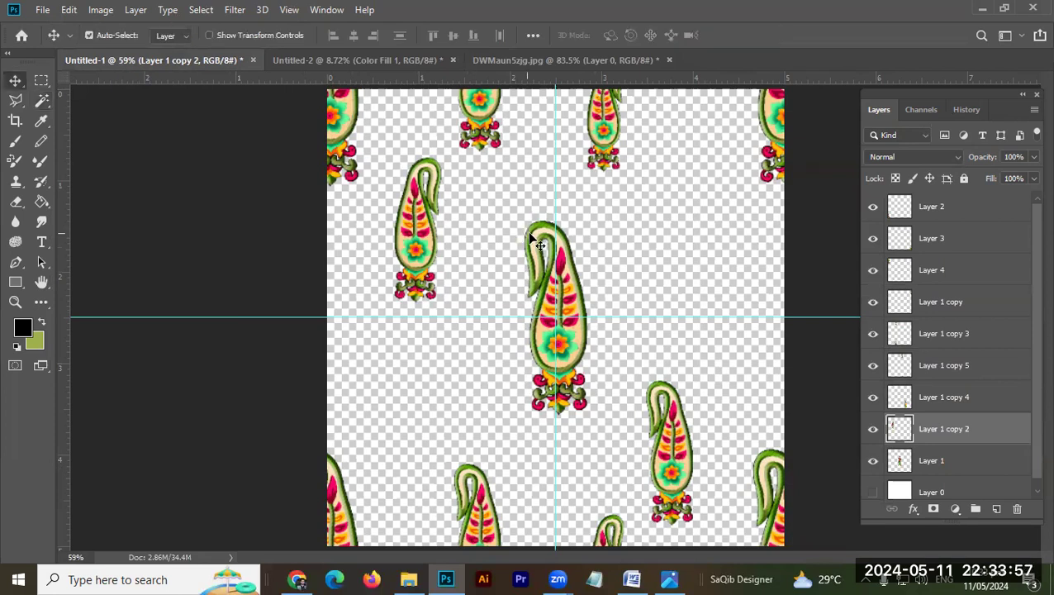